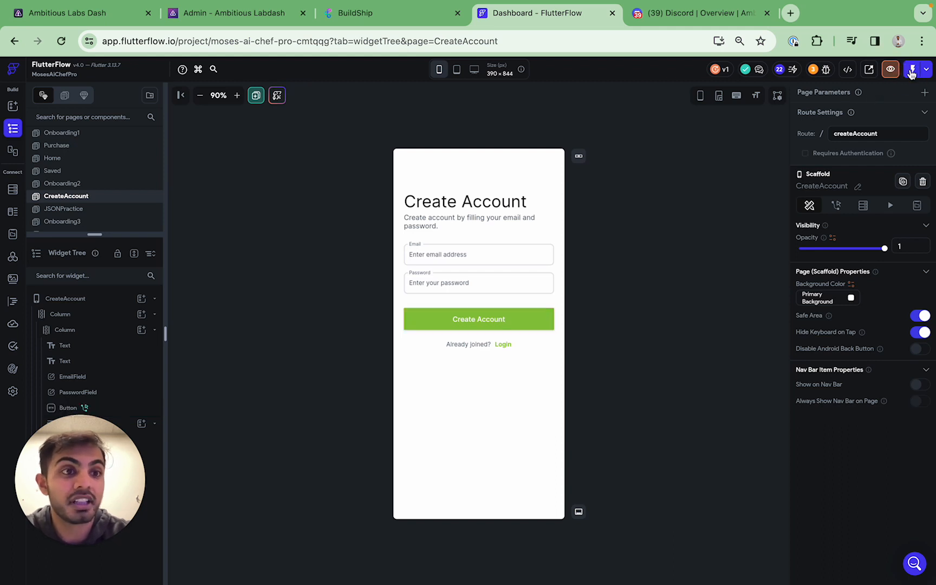
# Start a test run, then review the Create Account button's Auth and Navigate To actions
pyautogui.click(912, 71)
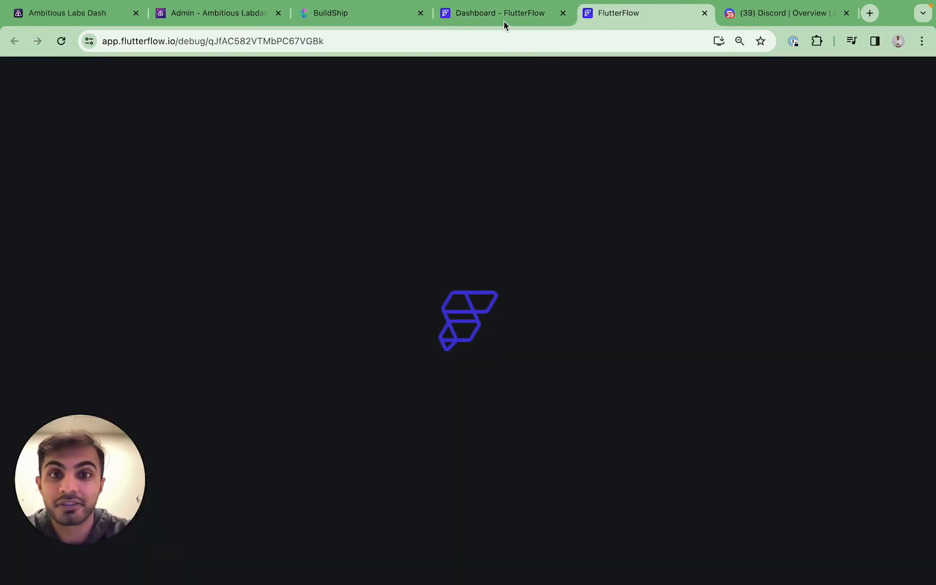
pyautogui.click(504, 21)
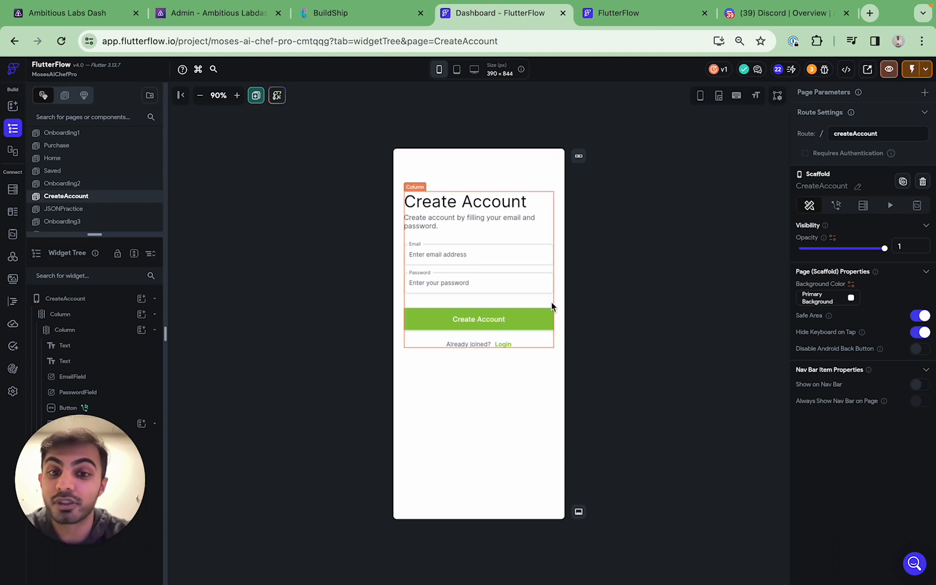
pyautogui.click(539, 319)
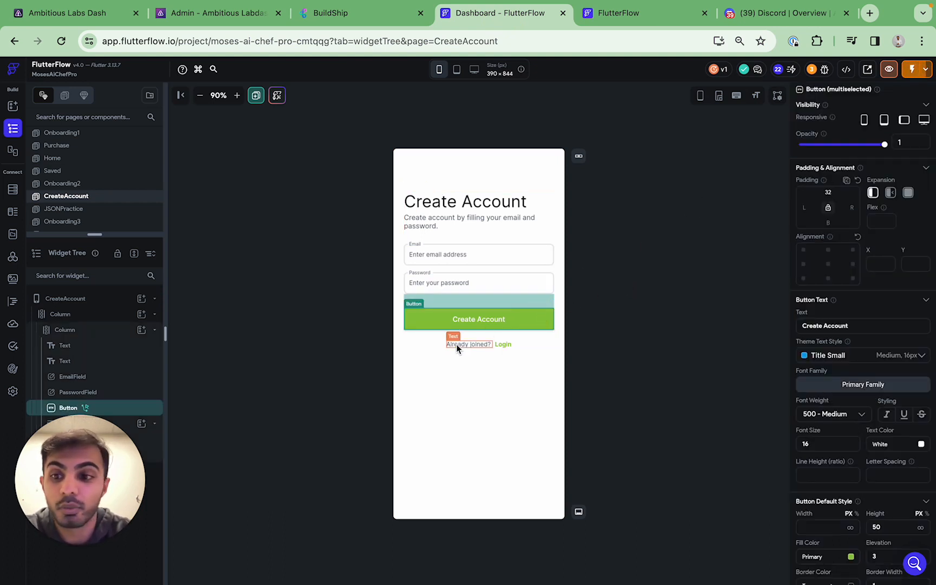
pyautogui.click(86, 407)
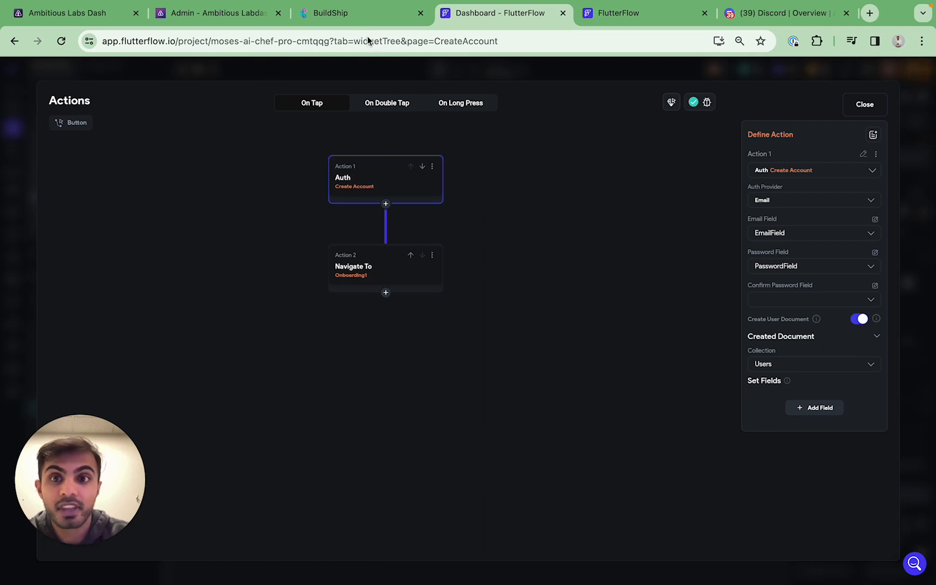
pyautogui.click(357, 22)
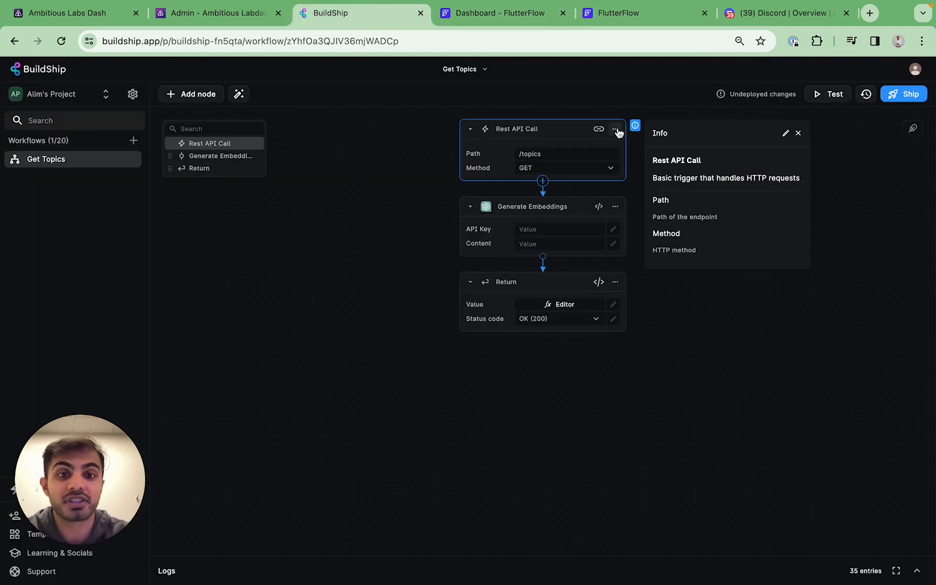
# Delete the Rest API Call trigger, Generate Embeddings and Return nodes from Get Topics
pyautogui.click(615, 129)
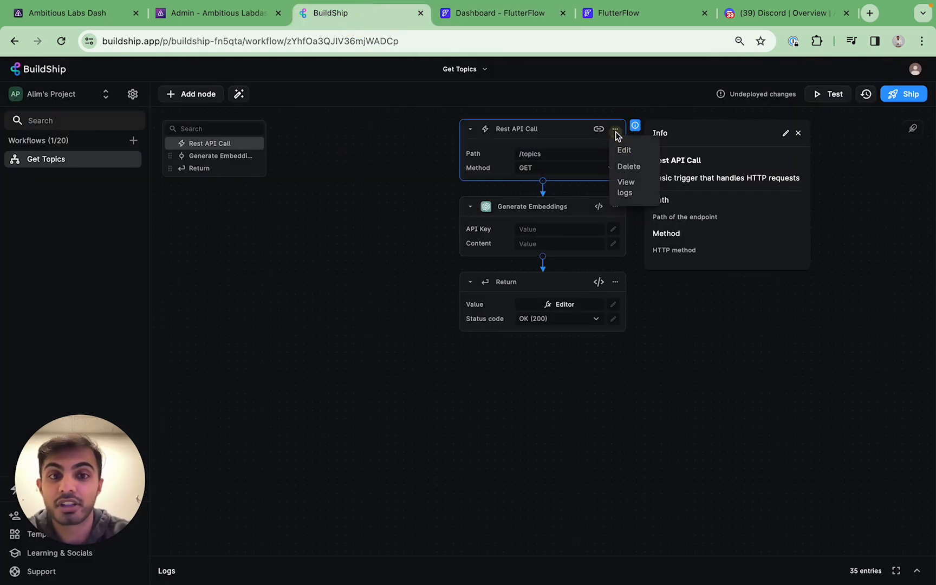
pyautogui.click(629, 168)
pyautogui.click(616, 161)
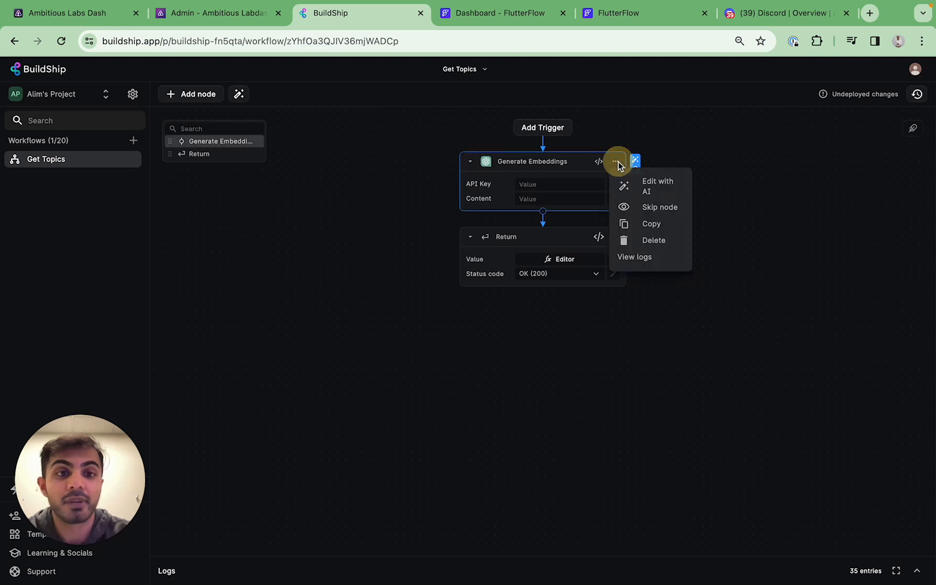
pyautogui.click(645, 240)
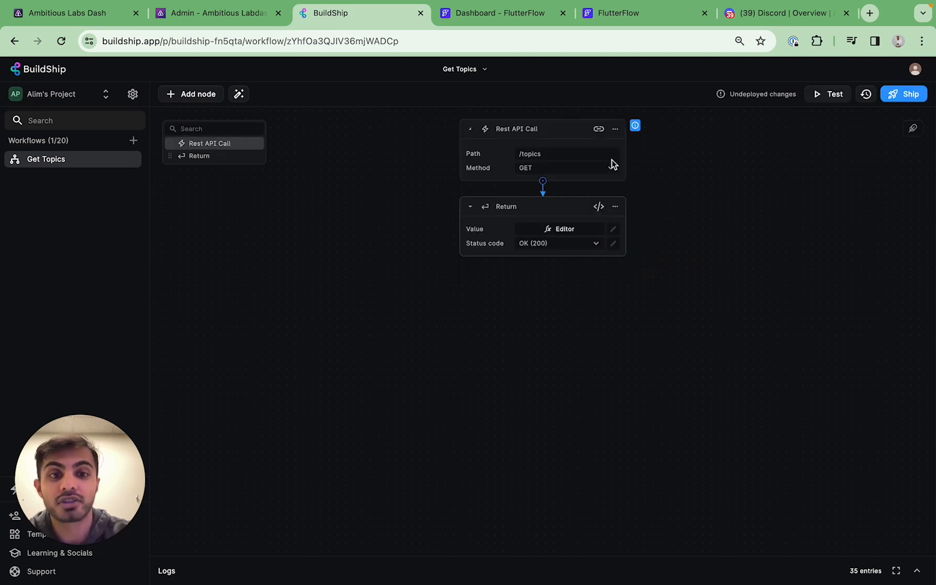
pyautogui.click(612, 165)
pyautogui.click(615, 129)
pyautogui.click(615, 129)
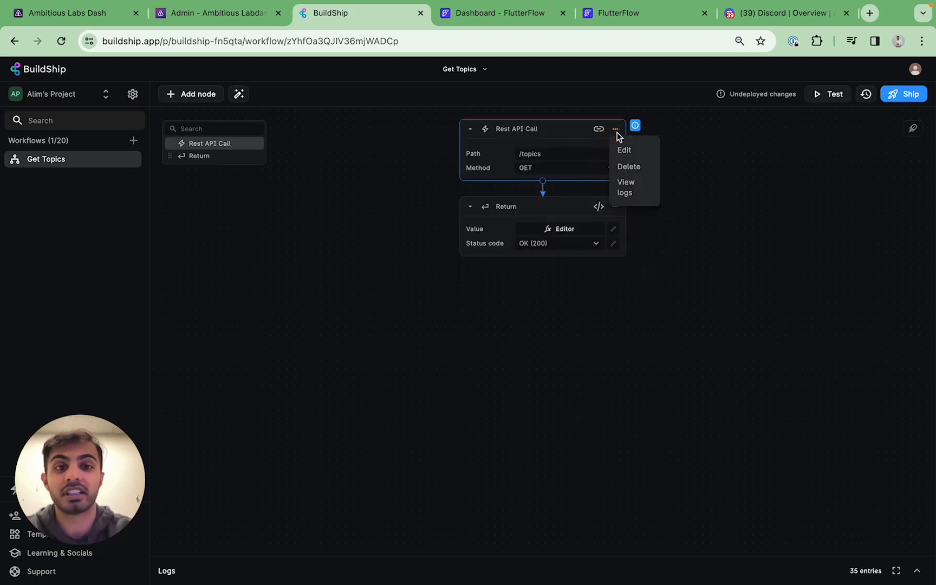
pyautogui.click(632, 173)
pyautogui.click(619, 161)
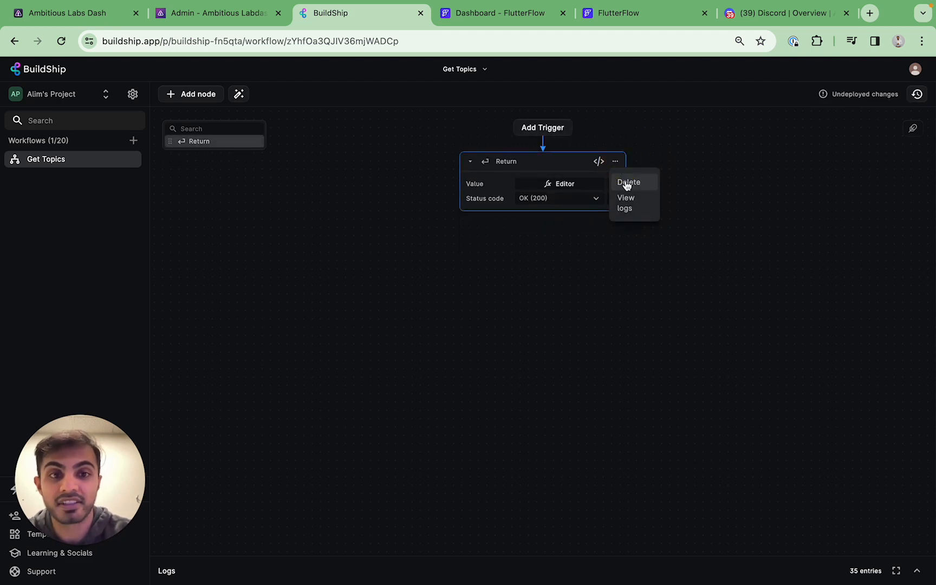
pyautogui.click(627, 183)
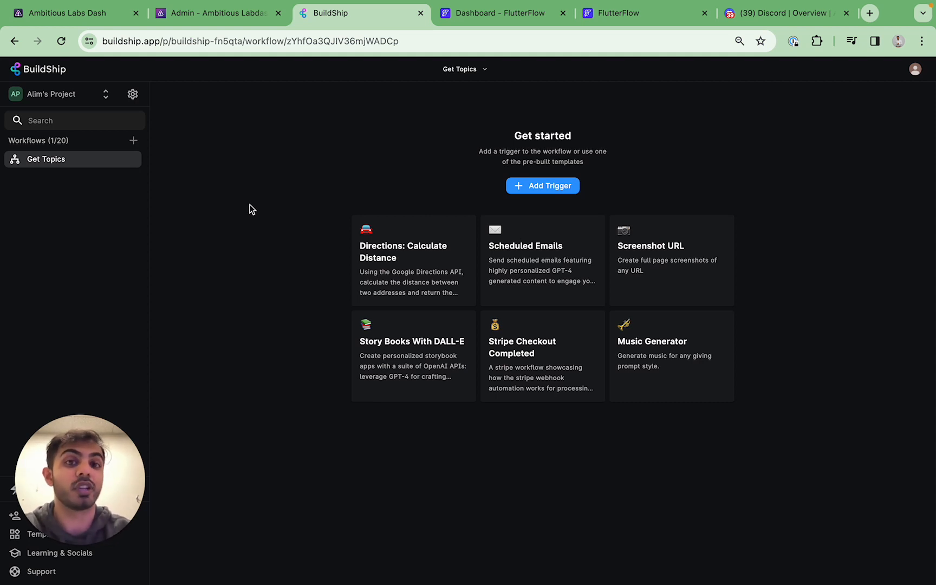
# Add a Rest API Call trigger to the empty workflow
pyautogui.click(529, 188)
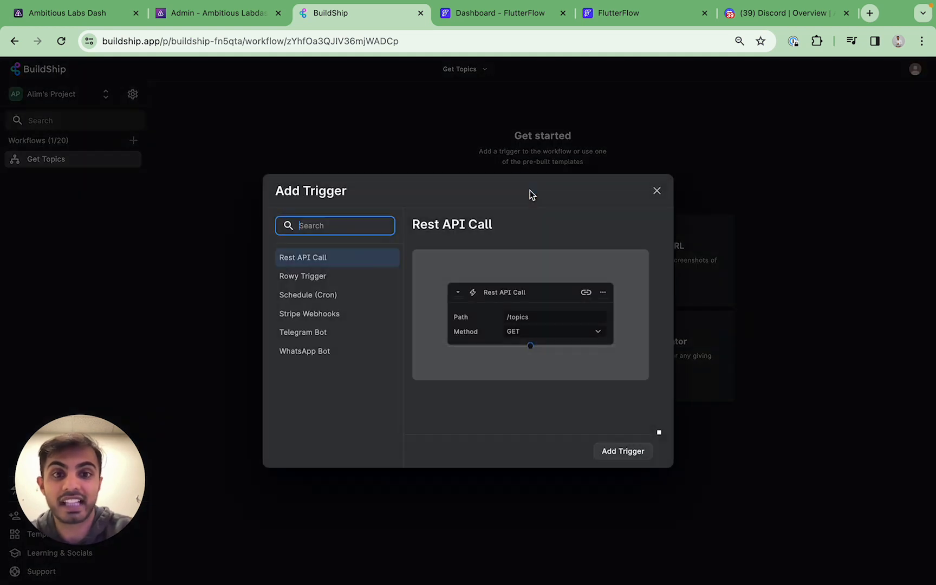
pyautogui.click(344, 259)
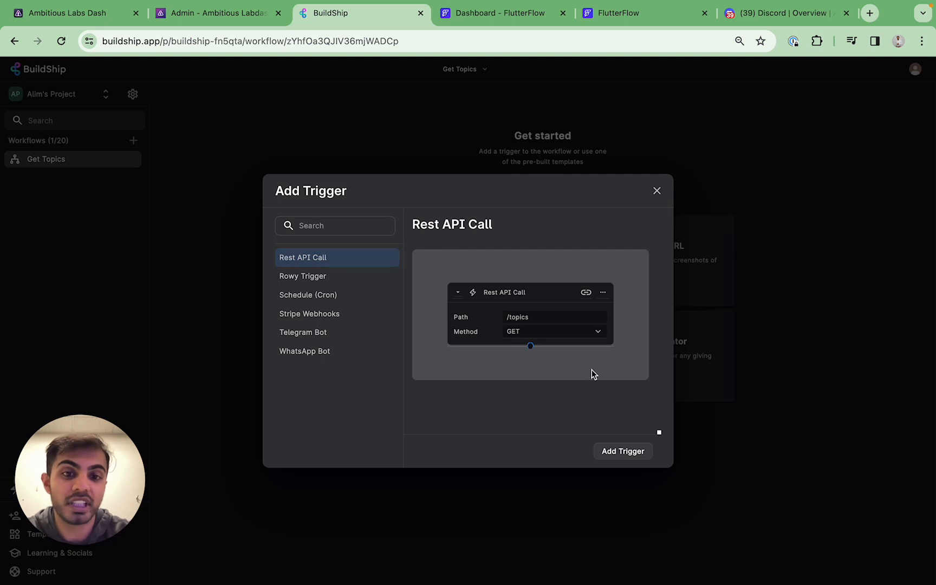
pyautogui.click(619, 449)
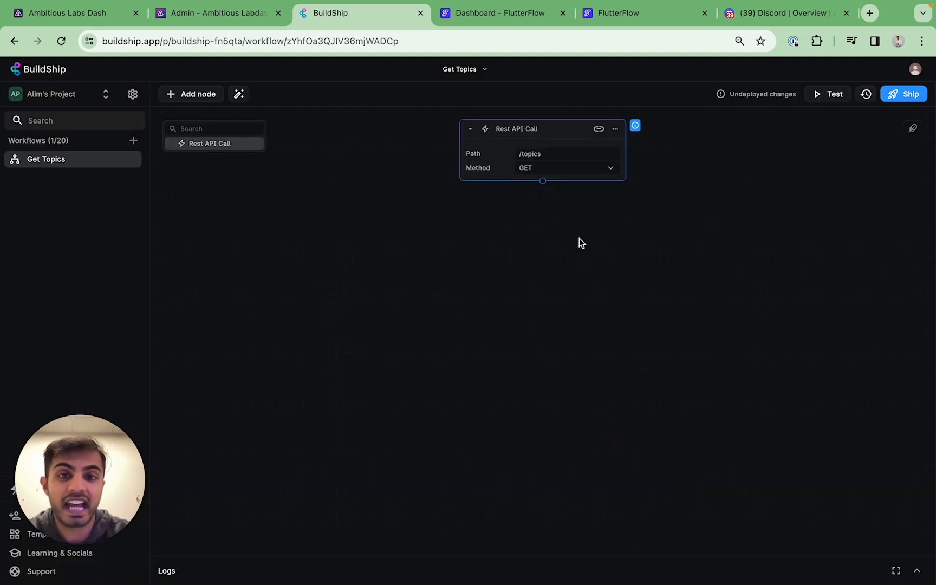
# Set the trigger path to /new_user_notification with method POST, then ship the workflow
pyautogui.click(533, 153)
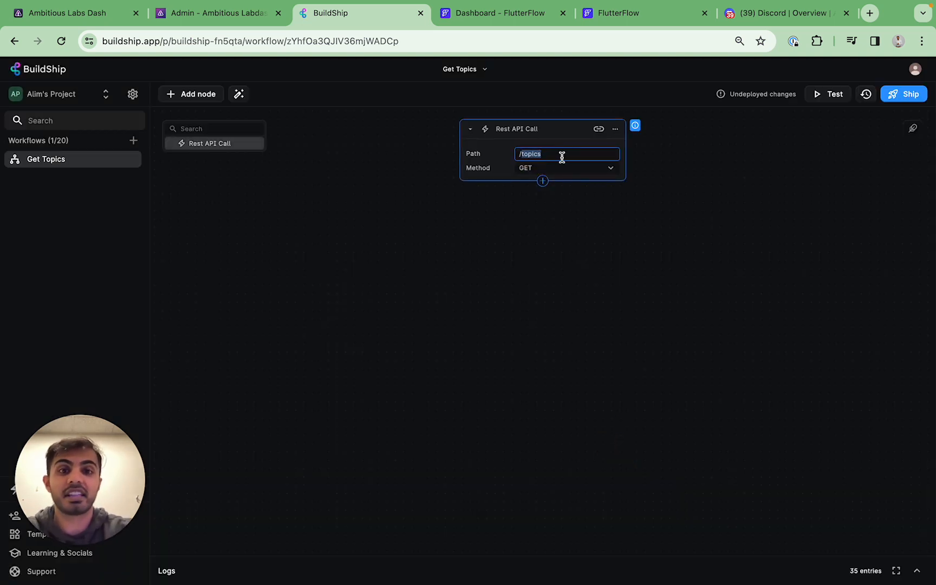
pyautogui.write('/new_')
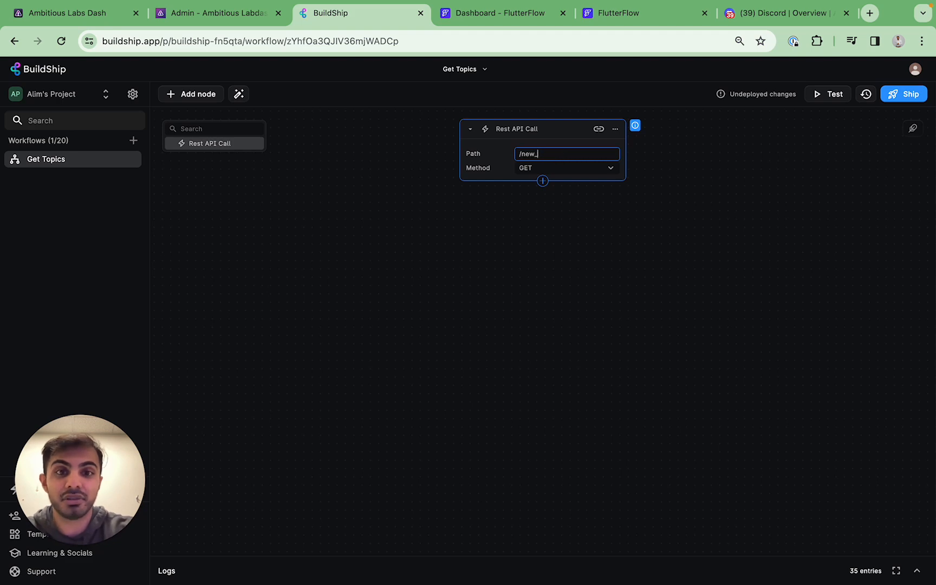
pyautogui.write('user_notification')
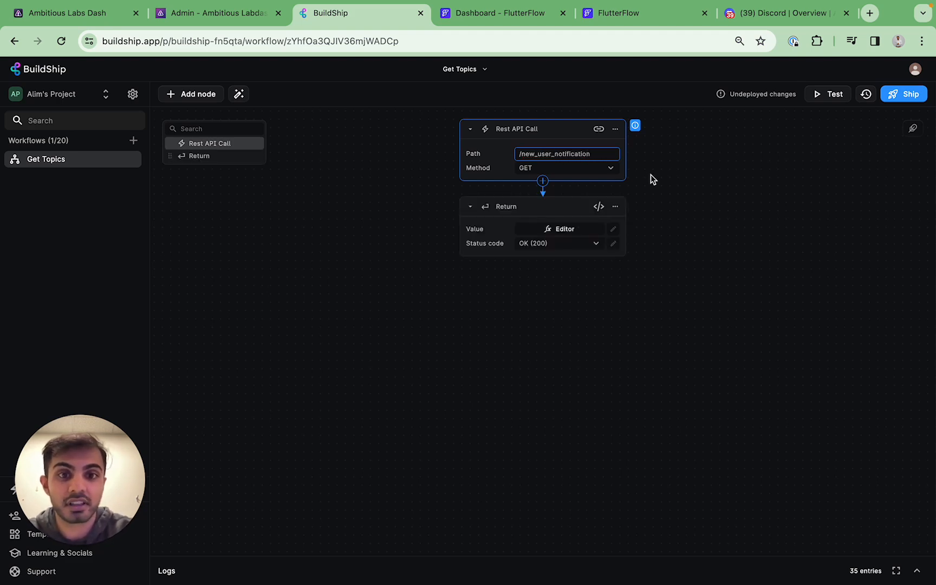
pyautogui.click(588, 166)
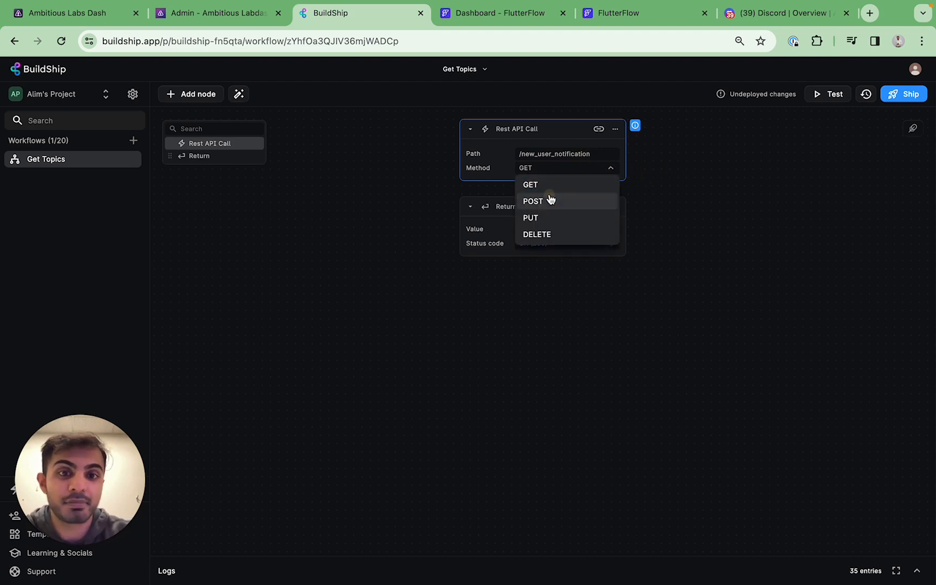
pyautogui.click(550, 201)
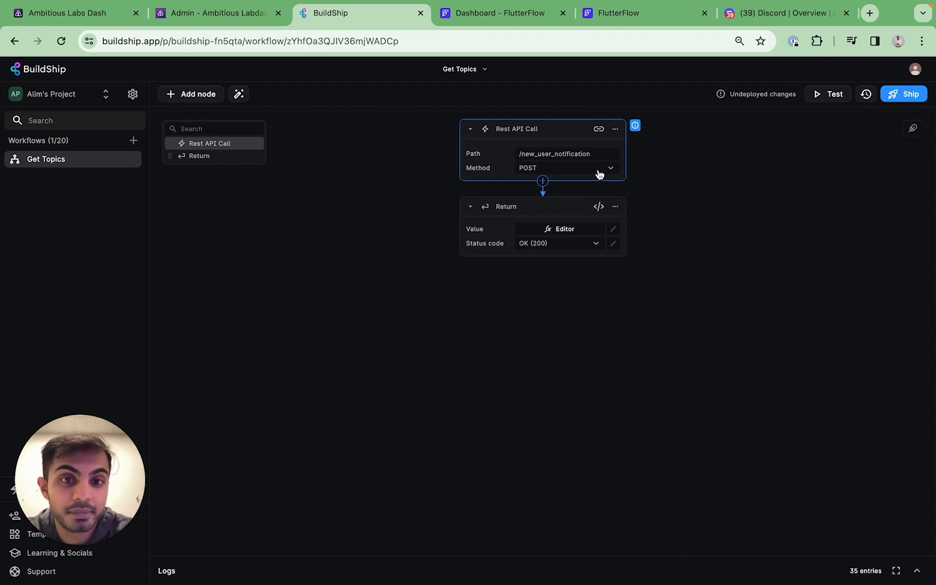
pyautogui.click(600, 174)
pyautogui.click(667, 198)
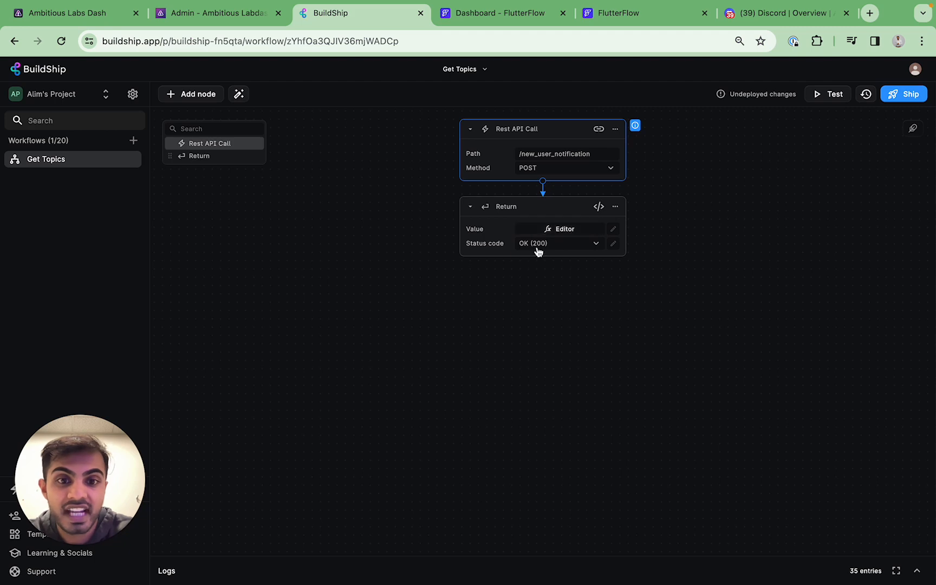
pyautogui.click(660, 228)
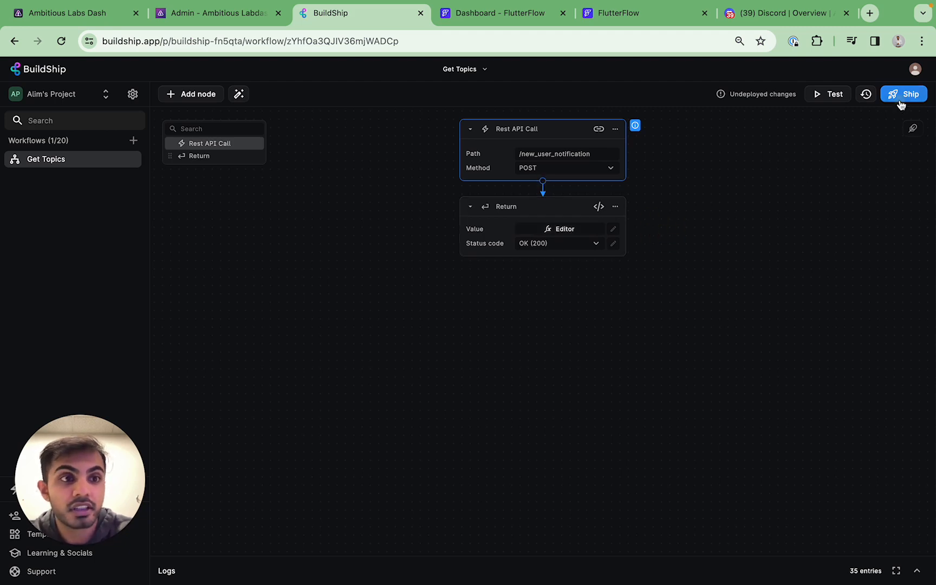
pyautogui.click(902, 98)
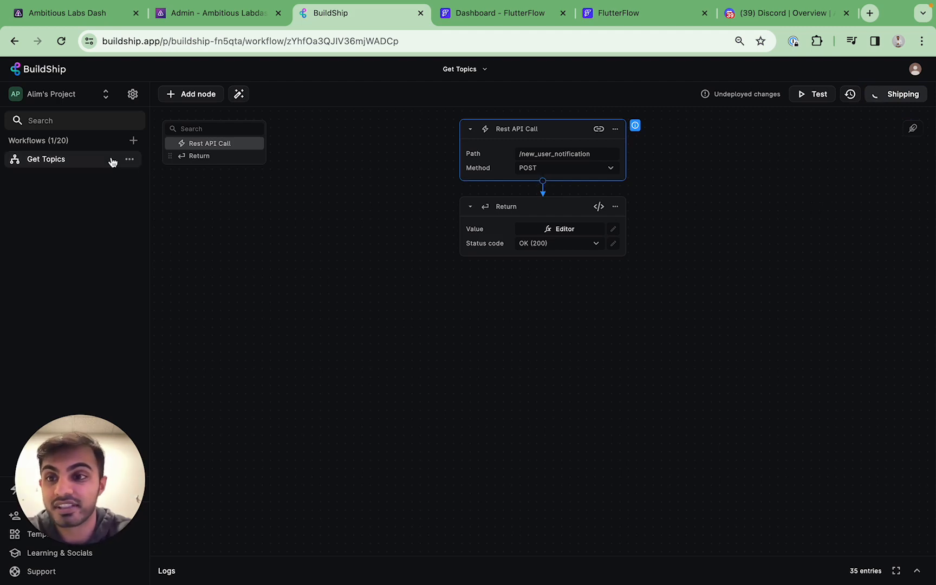
# Rename the workflow 'New User Notification' with a new-user sign-up description and save
pyautogui.click(130, 160)
pyautogui.click(145, 178)
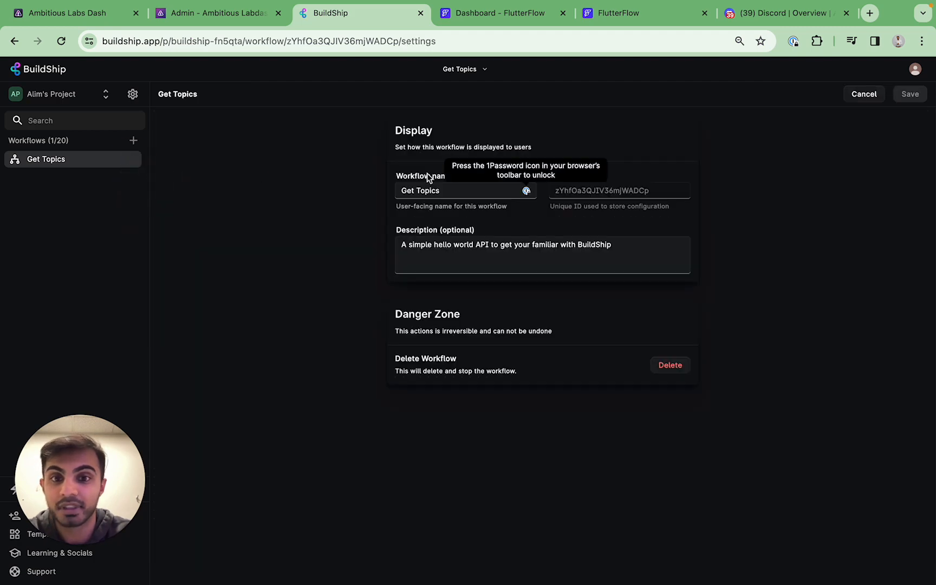
pyautogui.click(421, 188)
pyautogui.tripleClick(421, 189)
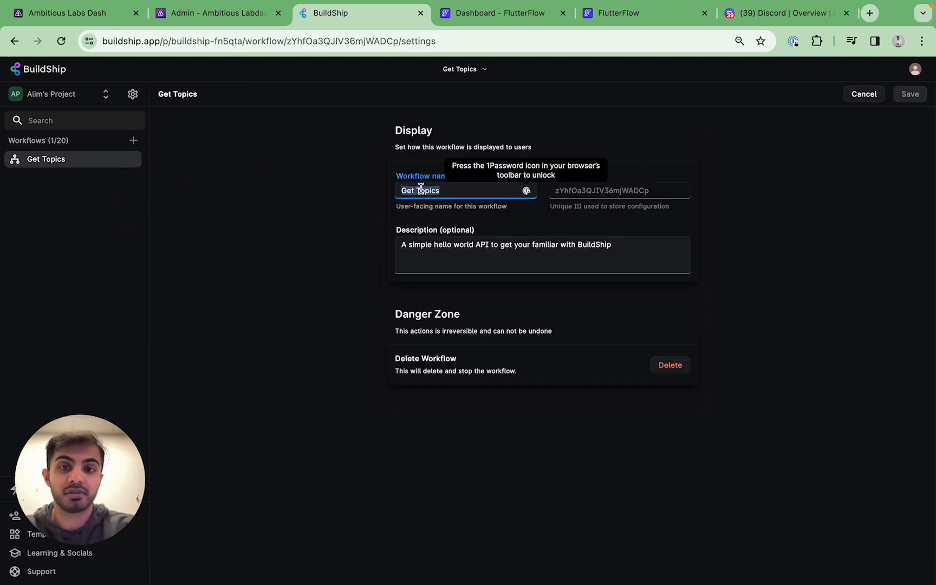
pyautogui.write('New User Notification')
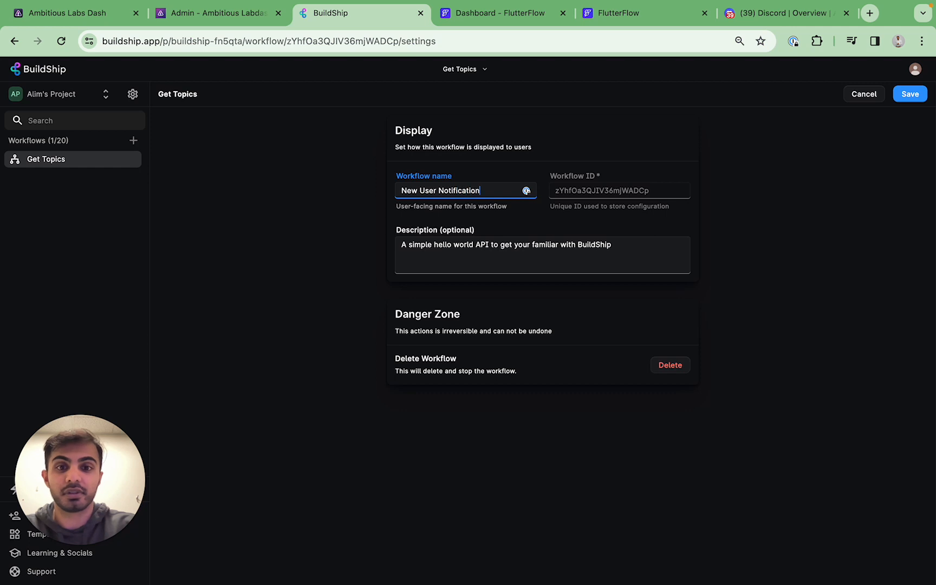
pyautogui.tripleClick(433, 245)
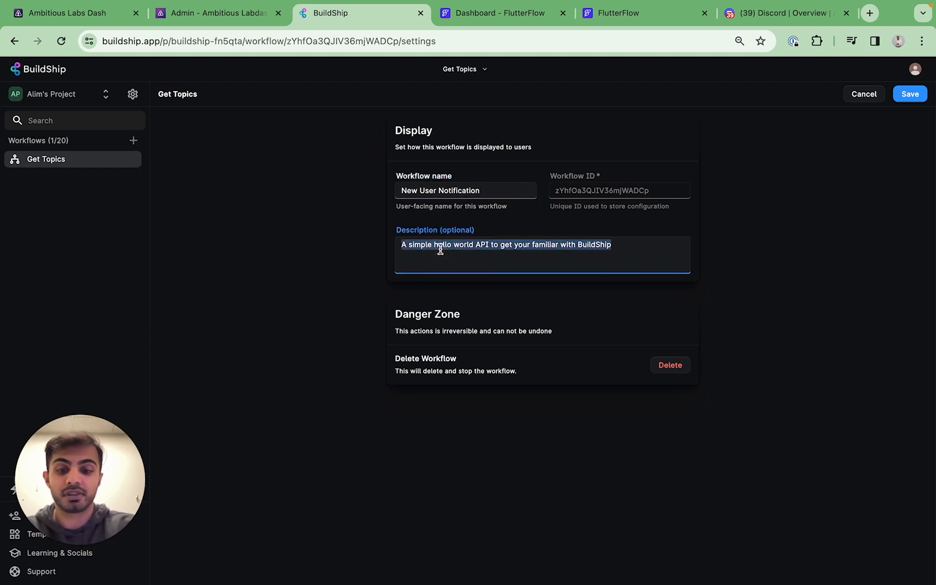
pyautogui.write('This API is tr')
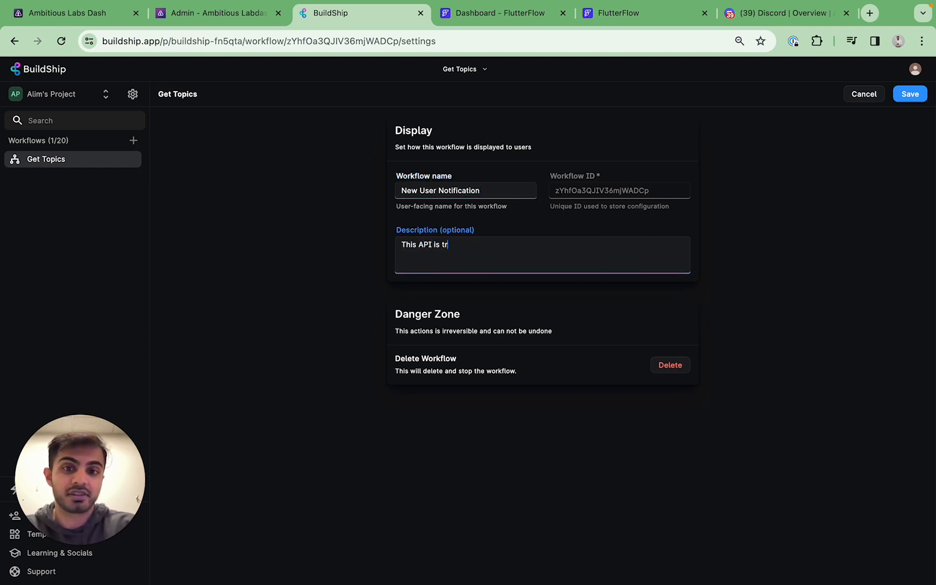
pyautogui.write('iggered when a new user ')
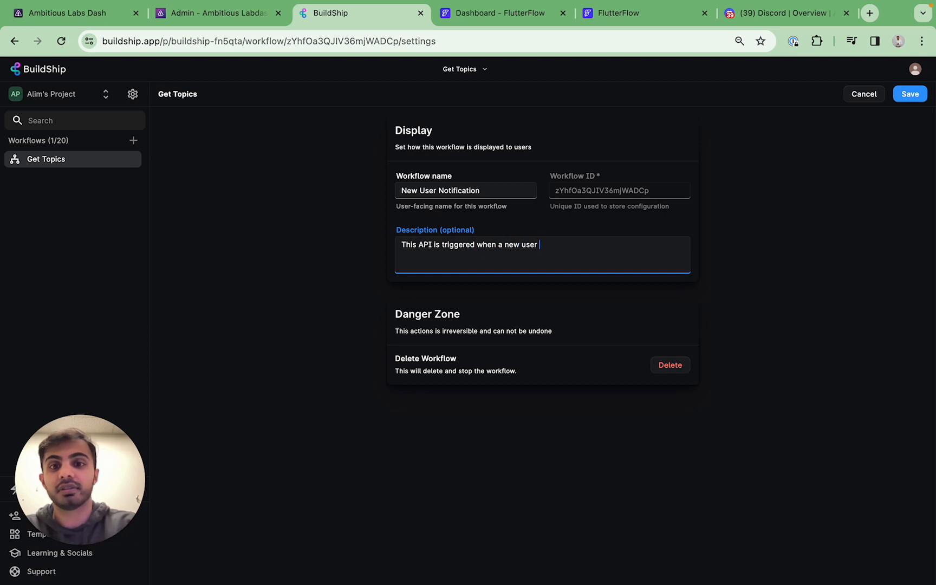
pyautogui.write('signs up for our application.')
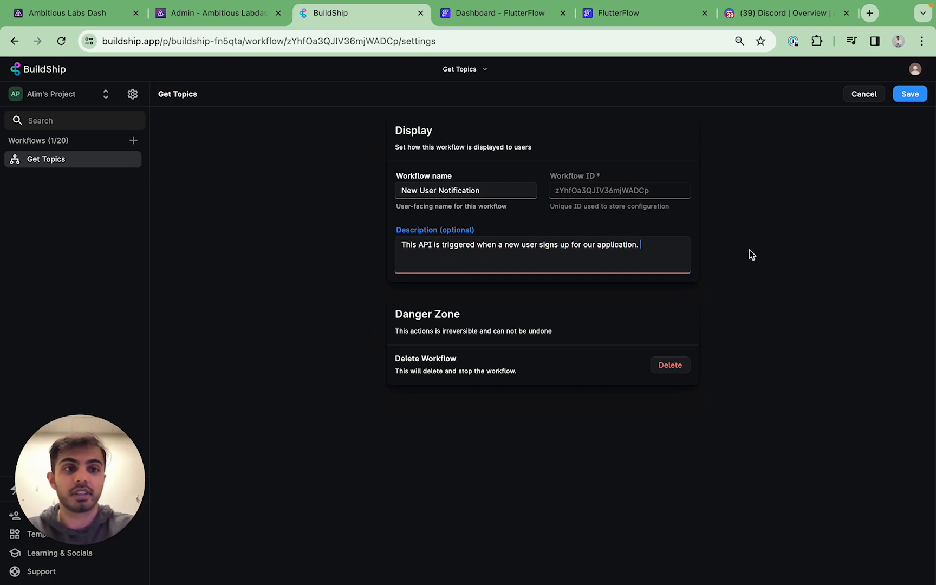
pyautogui.click(908, 94)
# Ship the workflow and copy its endpoint URL, then go to FlutterFlow
pyautogui.click(454, 295)
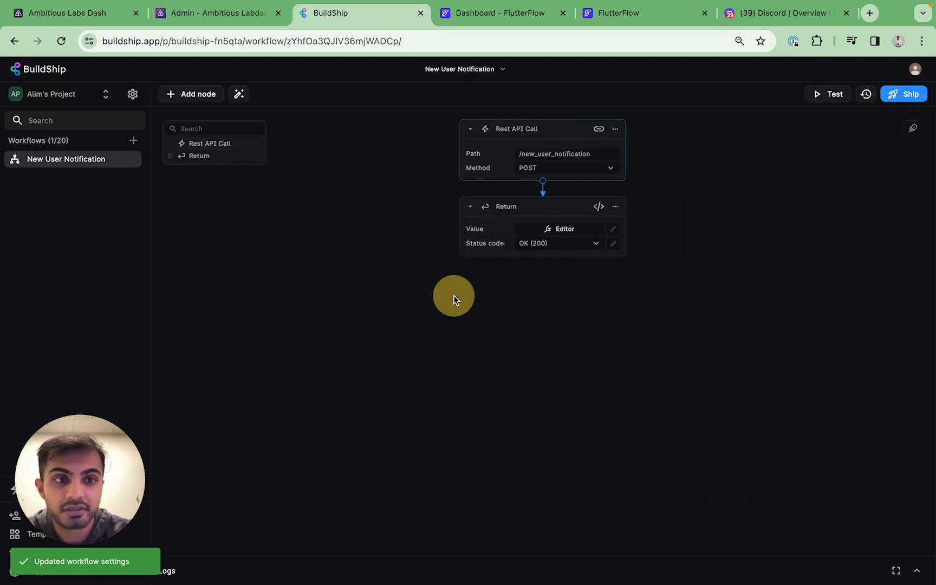
pyautogui.click(892, 101)
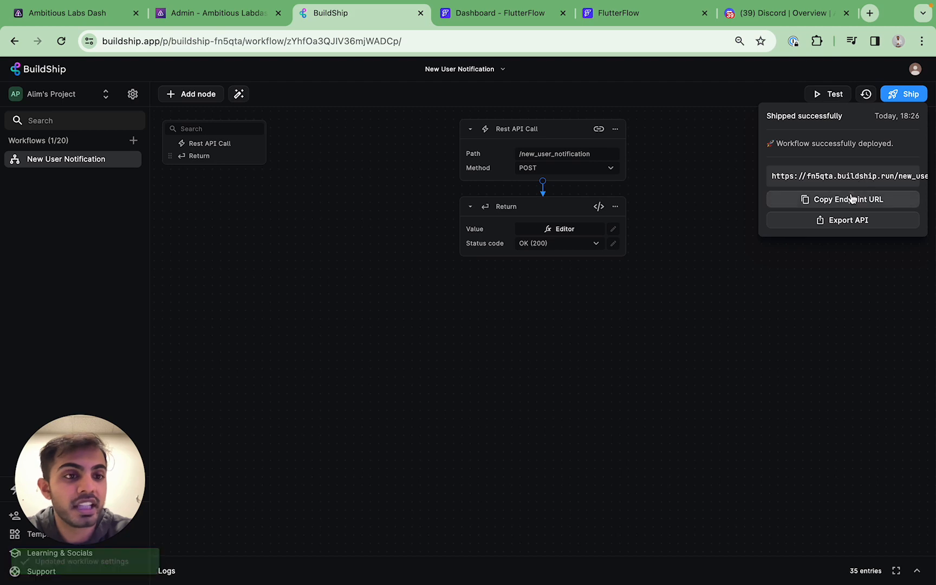
pyautogui.click(853, 198)
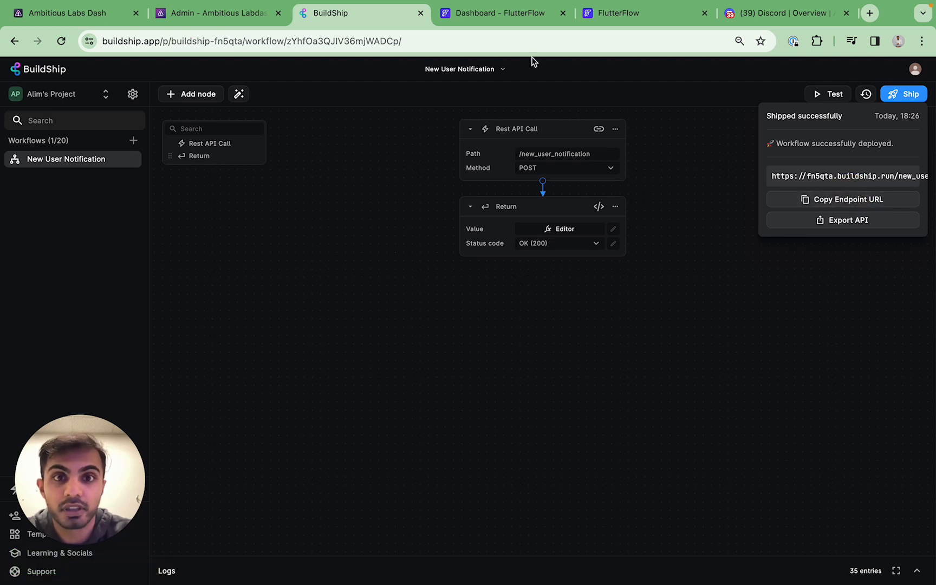
pyautogui.click(502, 16)
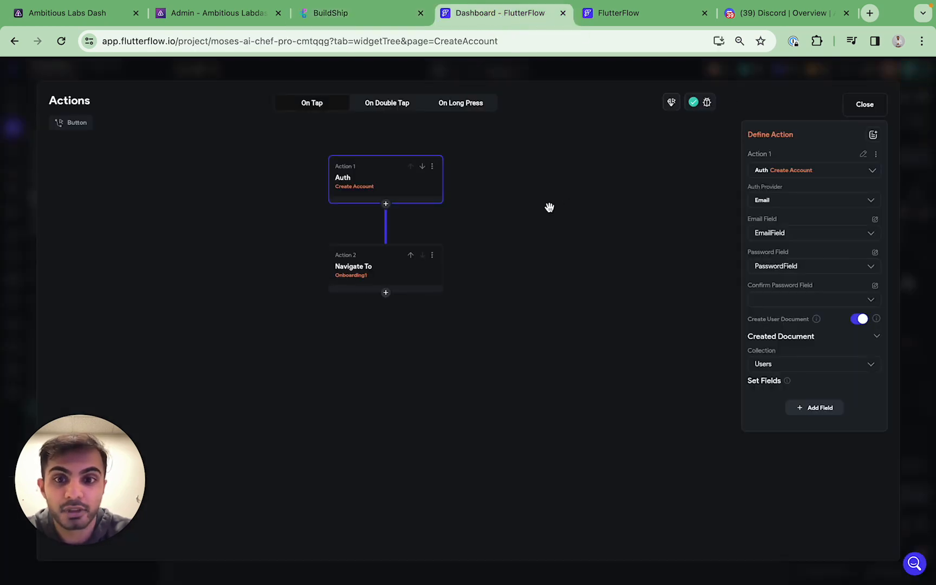
# Insert an API Call backend action between the Auth and Navigate To actions
pyautogui.click(548, 208)
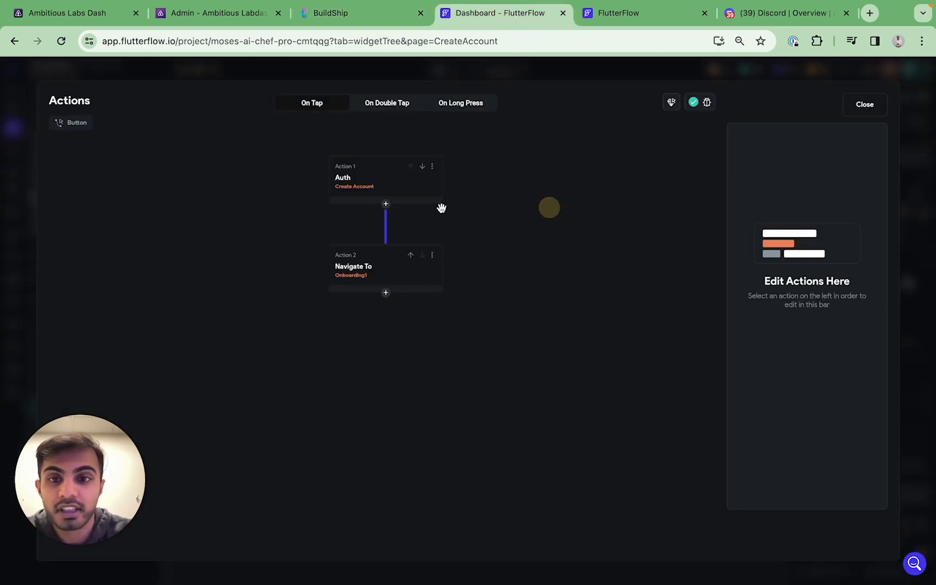
pyautogui.click(388, 211)
pyautogui.click(390, 222)
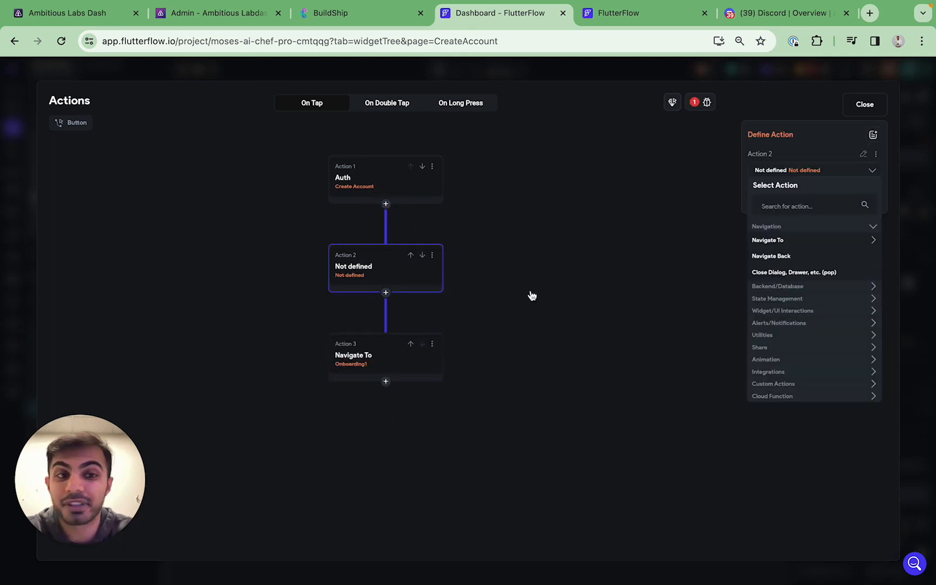
pyautogui.click(825, 204)
pyautogui.write('api')
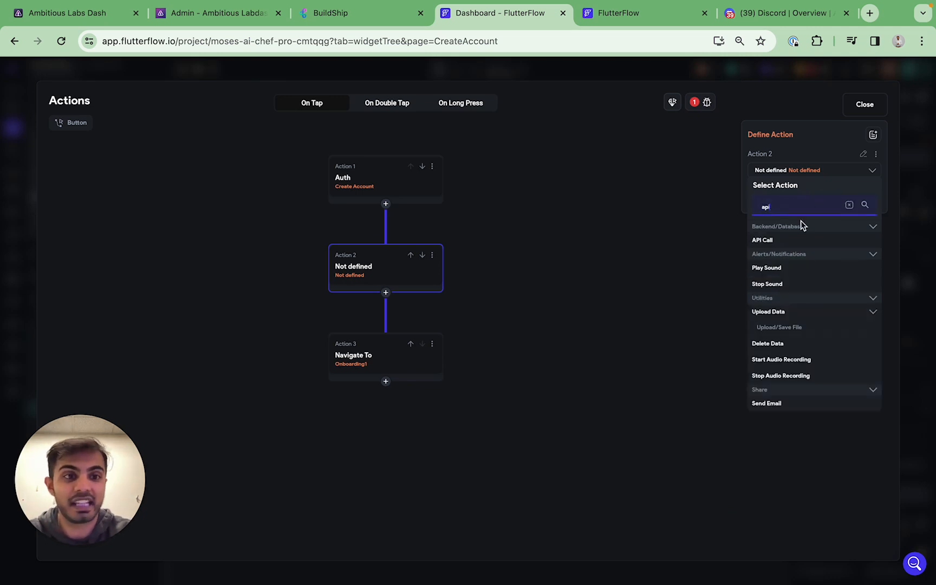
pyautogui.click(786, 240)
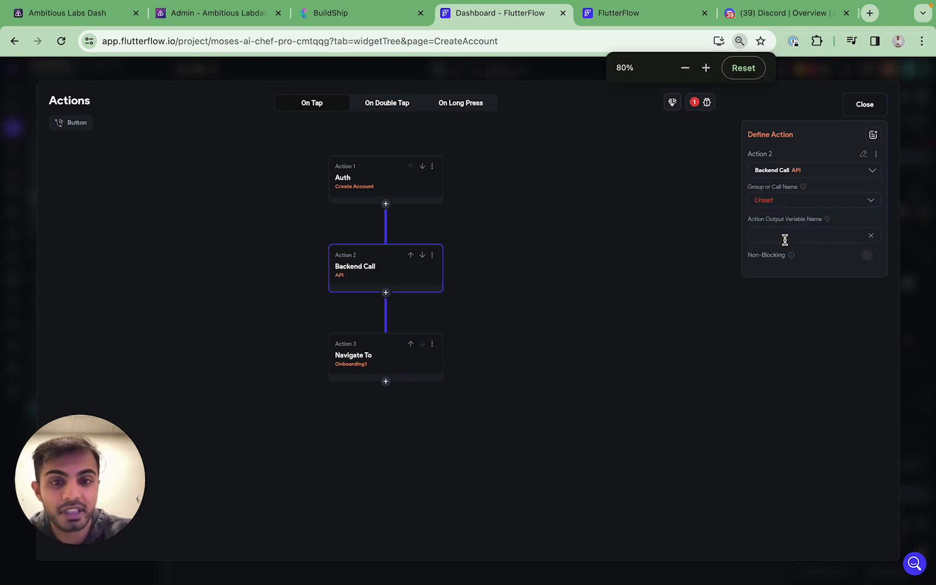
pyautogui.click(798, 213)
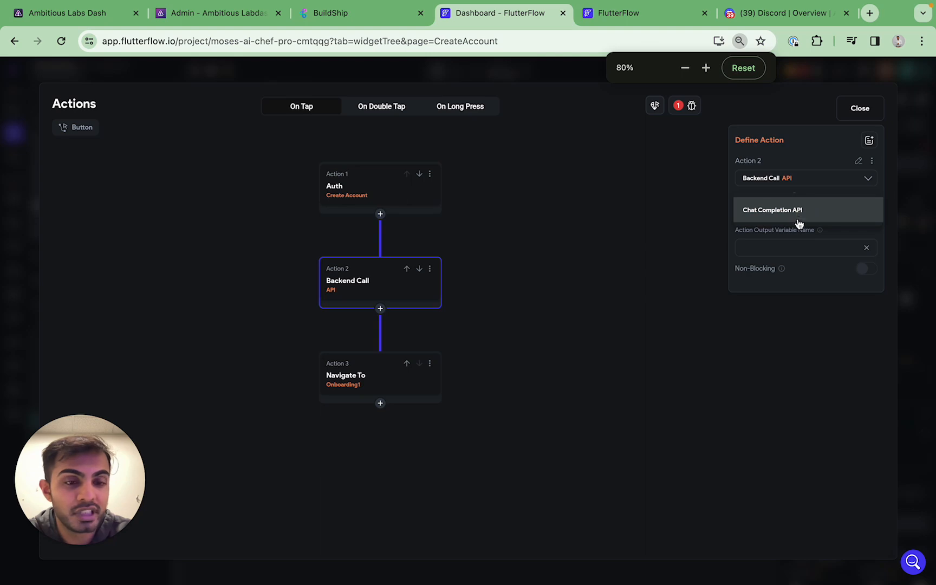
pyautogui.click(798, 222)
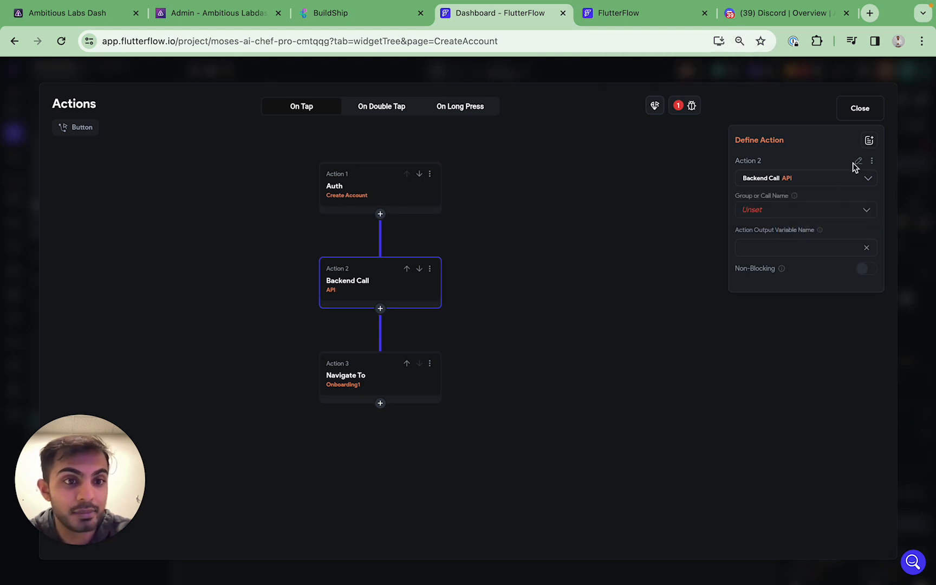
pyautogui.click(866, 113)
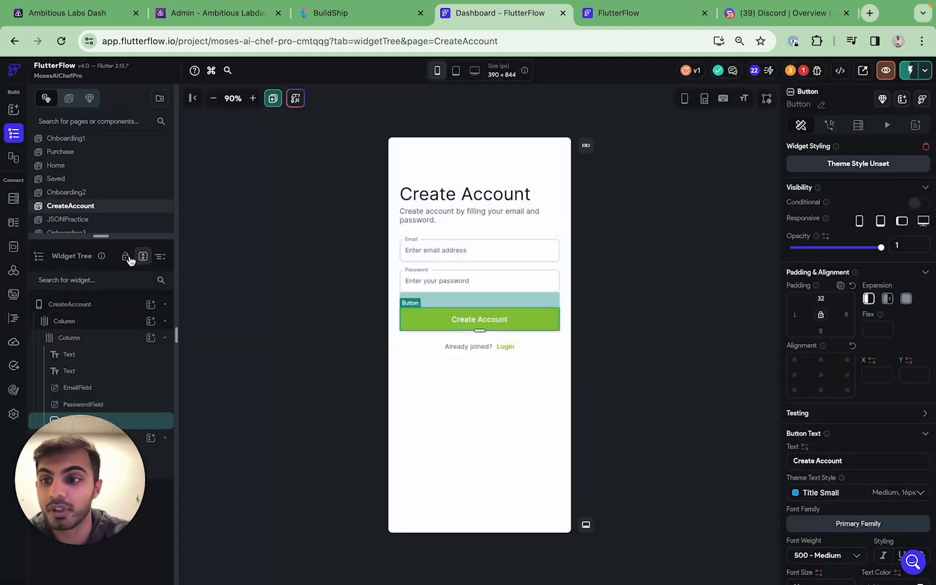
# Create a new API call named 'New User Notification'
pyautogui.click(14, 271)
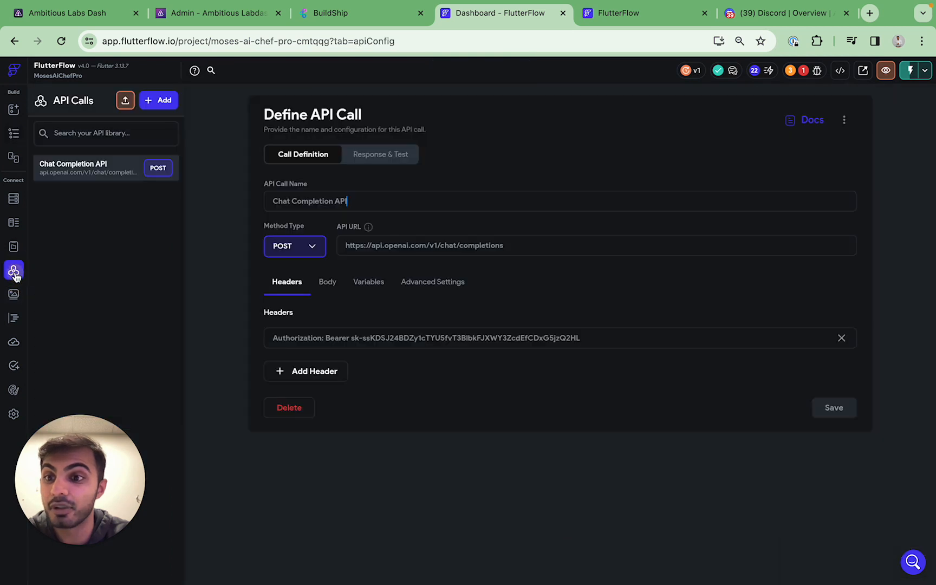
pyautogui.click(129, 224)
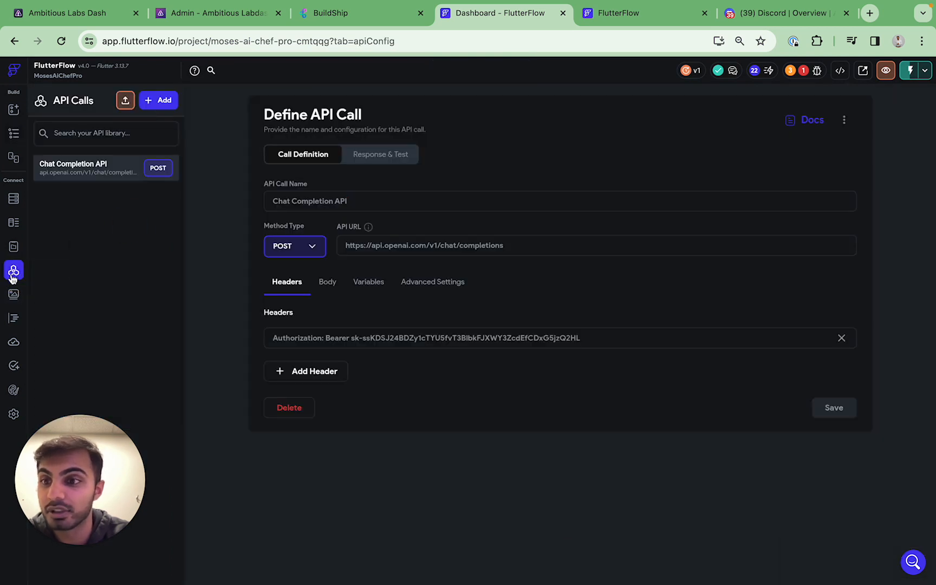
pyautogui.click(156, 104)
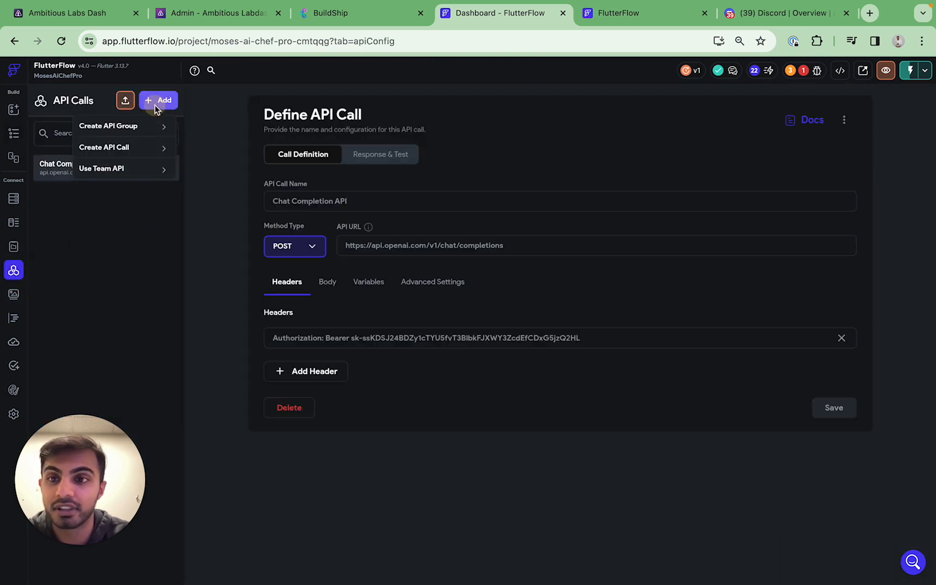
pyautogui.click(142, 144)
pyautogui.click(299, 200)
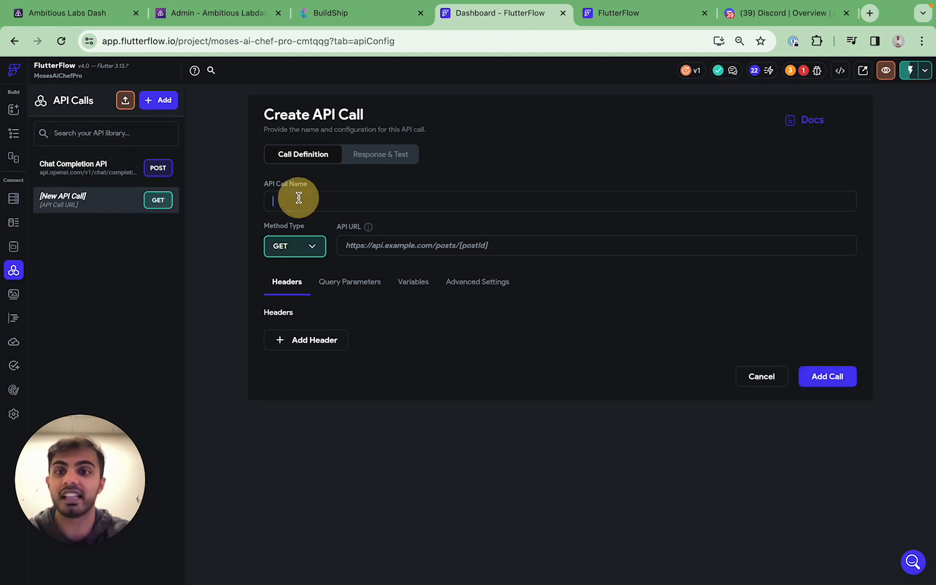
pyautogui.write('New U')
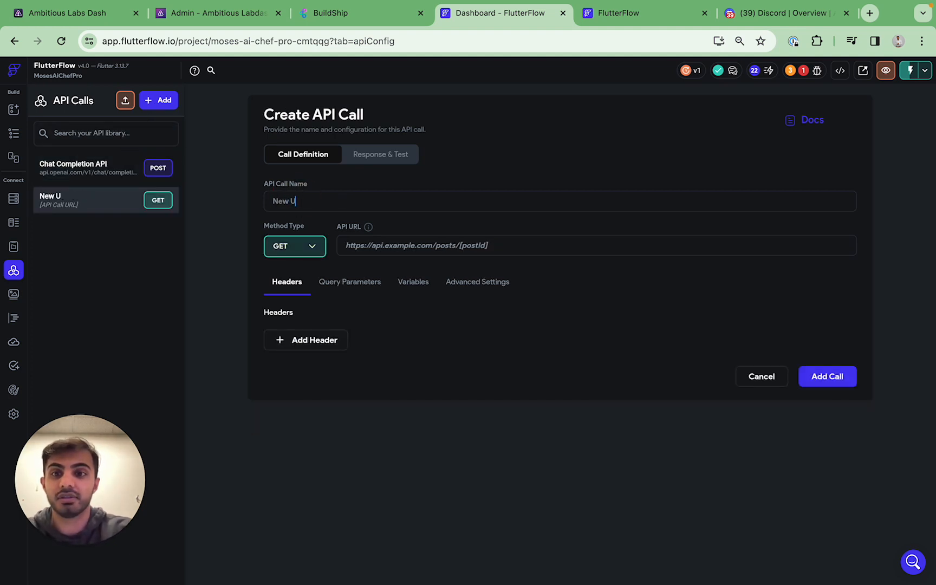
pyautogui.write('ser Notification')
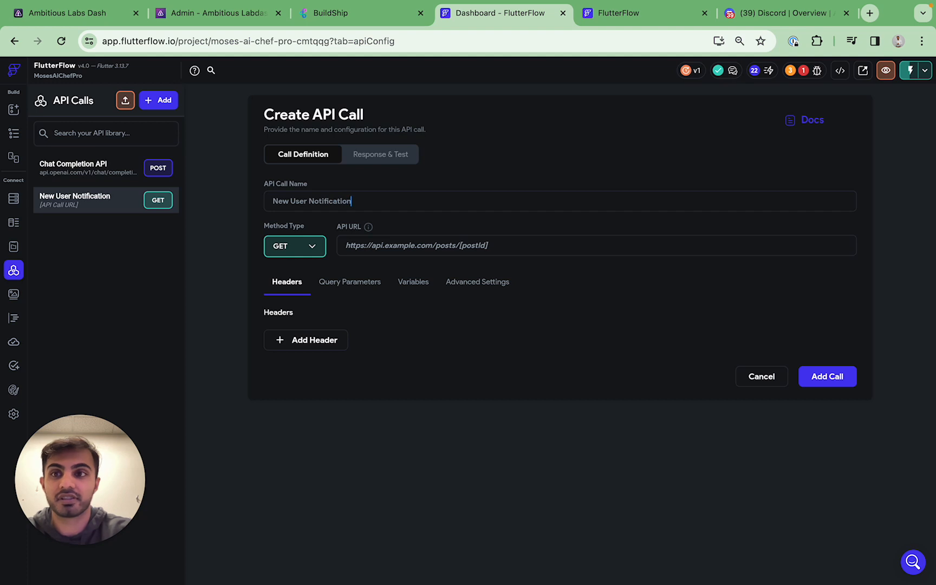
# Set the call's method to POST, paste the BuildShip endpoint URL, and add it
pyautogui.click(301, 246)
pyautogui.click(297, 272)
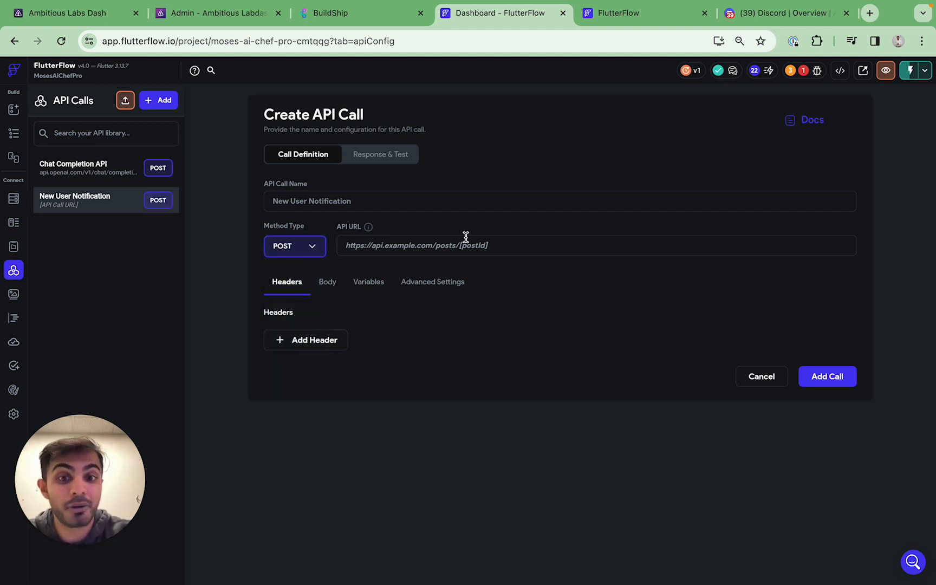
pyautogui.click(466, 238)
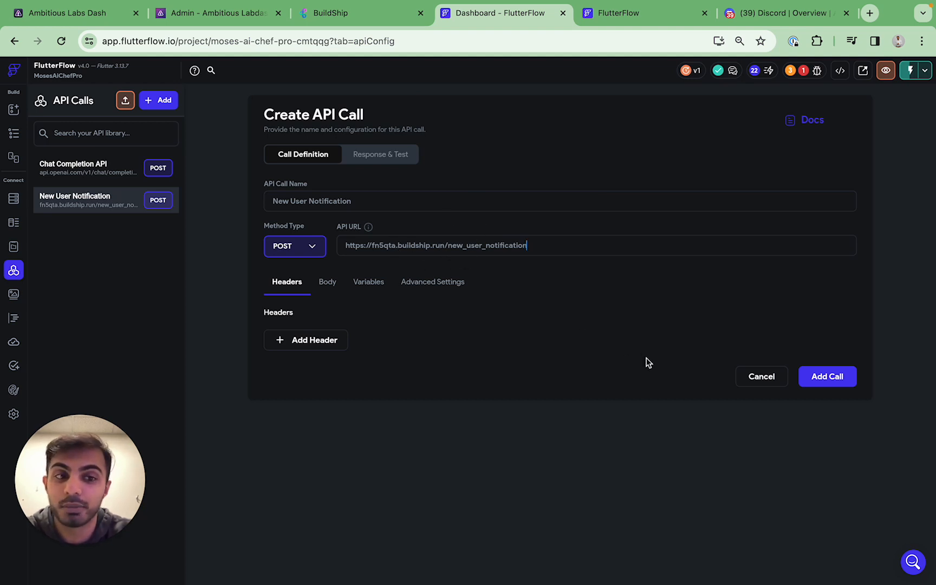
pyautogui.click(806, 378)
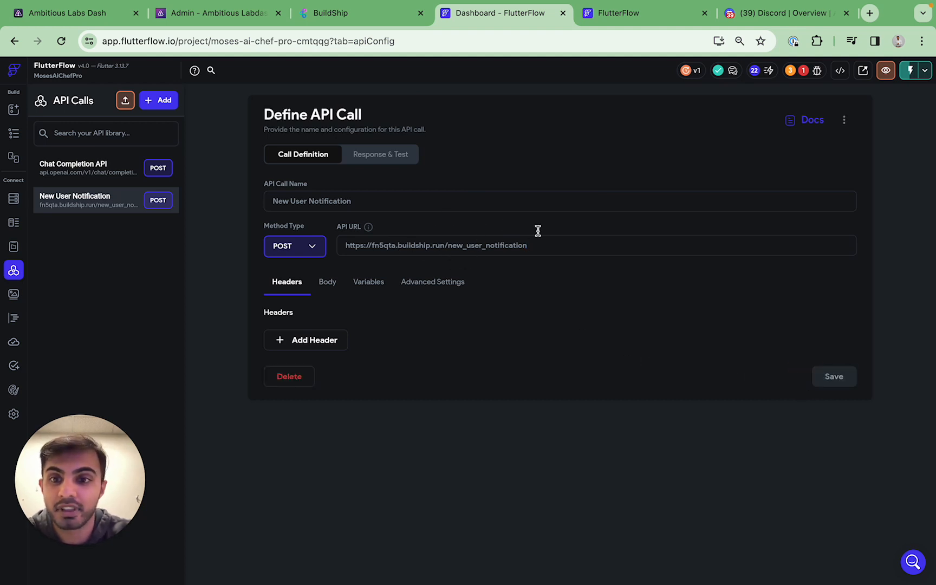
# Test the New User Notification call, getting 200 Success
pyautogui.click(385, 155)
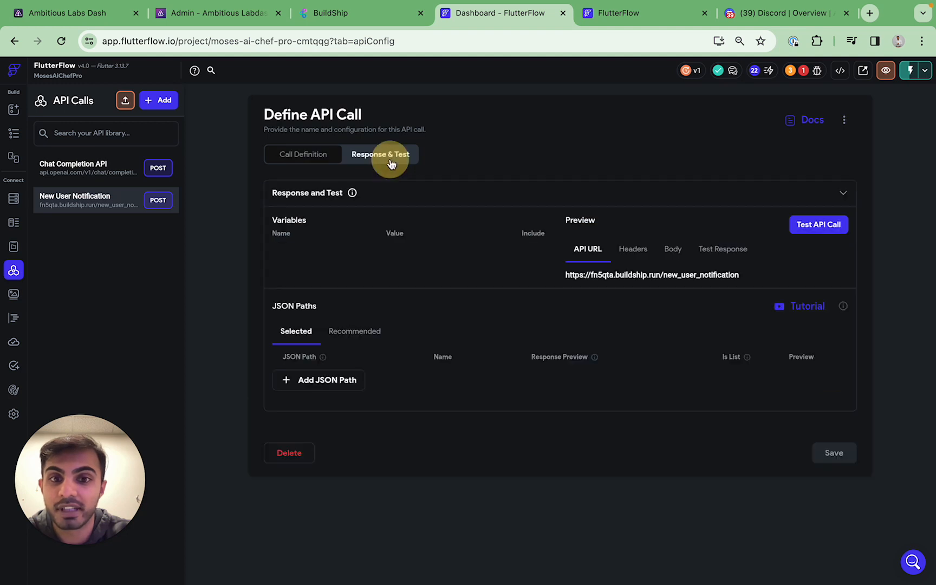
pyautogui.click(796, 233)
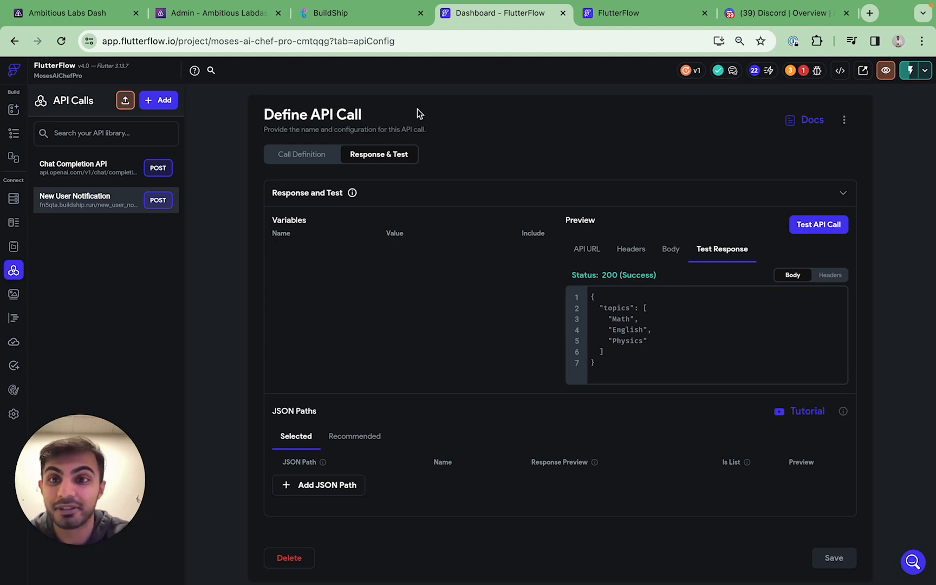
pyautogui.click(355, 21)
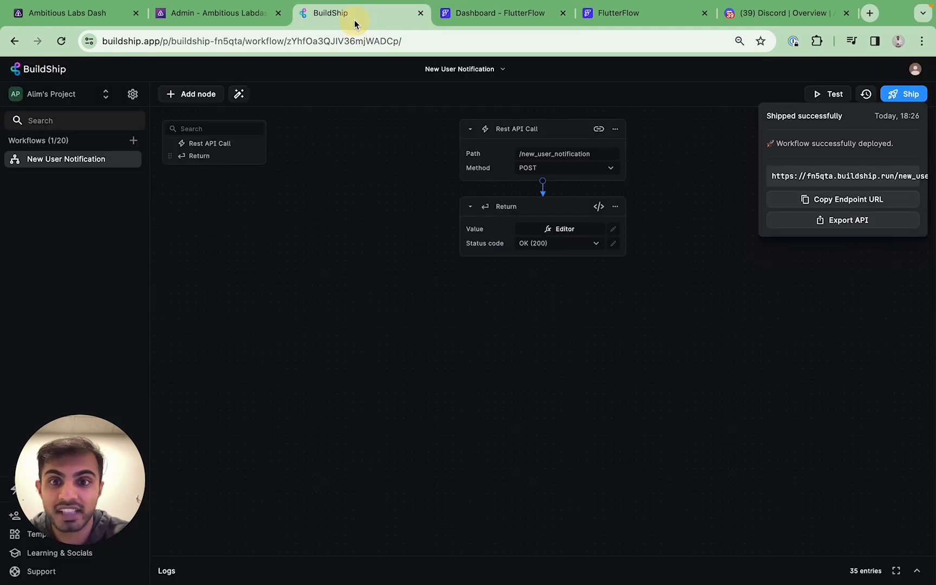
# Delete all the JSON from the Return node's value
pyautogui.click(561, 230)
pyautogui.click(573, 232)
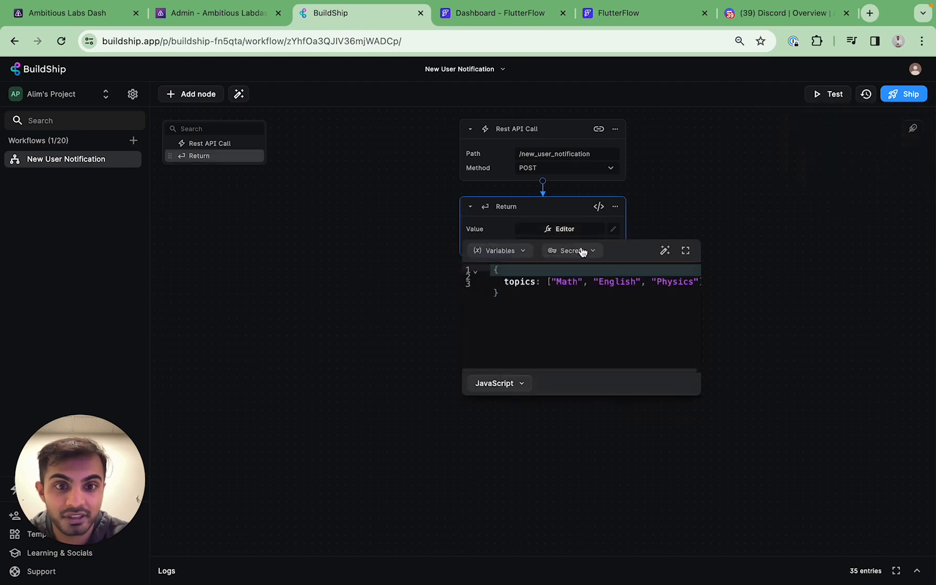
pyautogui.press('super+a')
pyautogui.press('BackSpace')
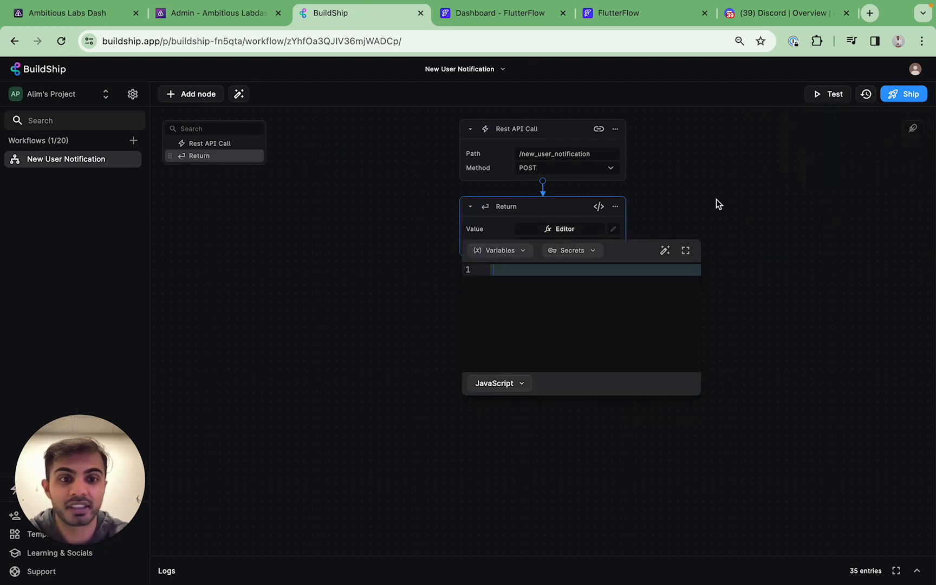
pyautogui.click(717, 202)
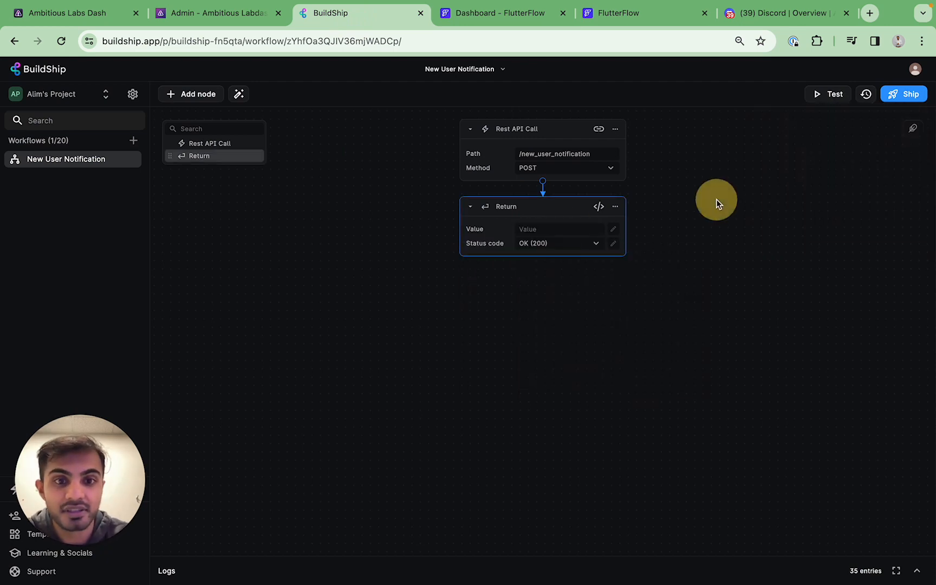
# Redeploy the workflow and retest the FlutterFlow call, which now returns null
pyautogui.click(891, 103)
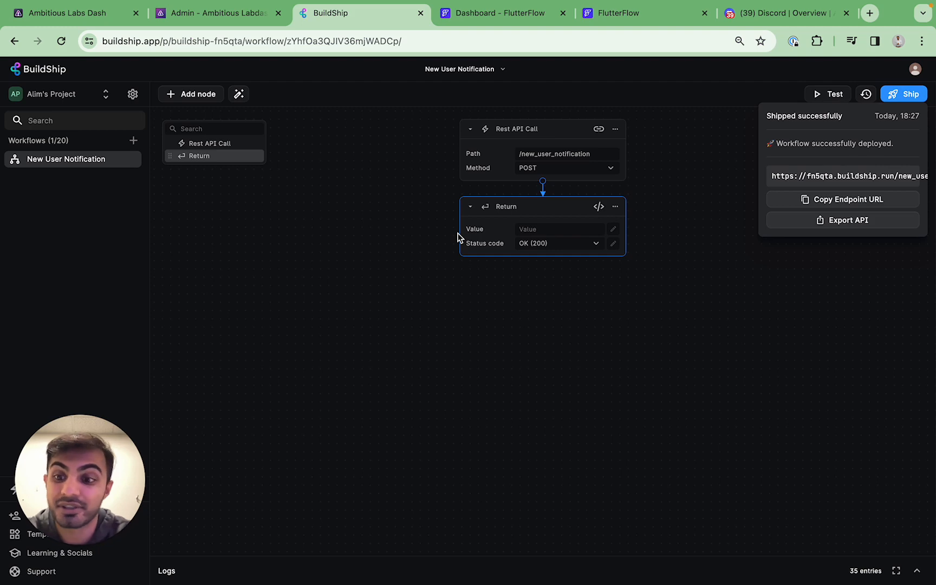
pyautogui.click(372, 258)
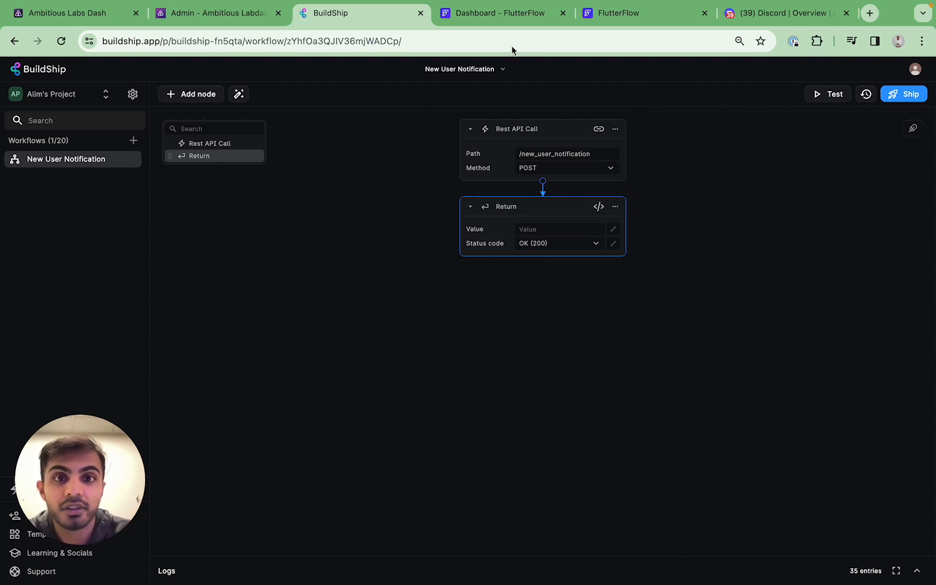
pyautogui.click(497, 15)
pyautogui.click(820, 224)
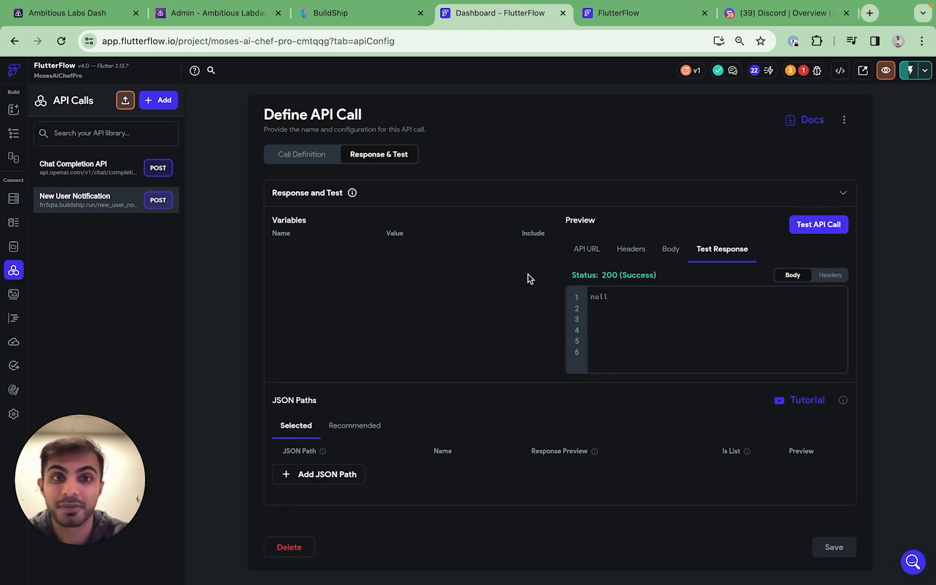
# Go via BuildShip to the Discord tab showing ed-ambitious's Overview settings
pyautogui.click(355, 18)
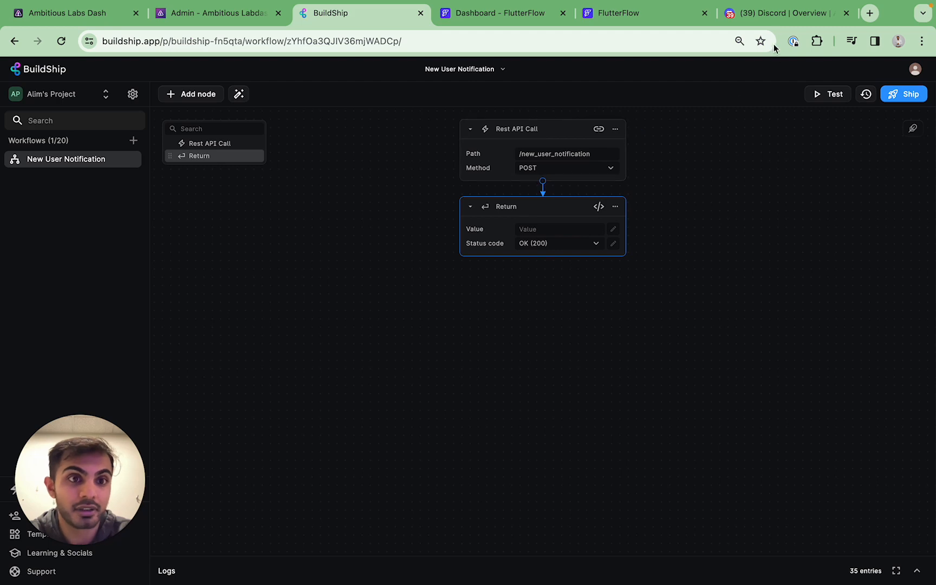
pyautogui.click(781, 21)
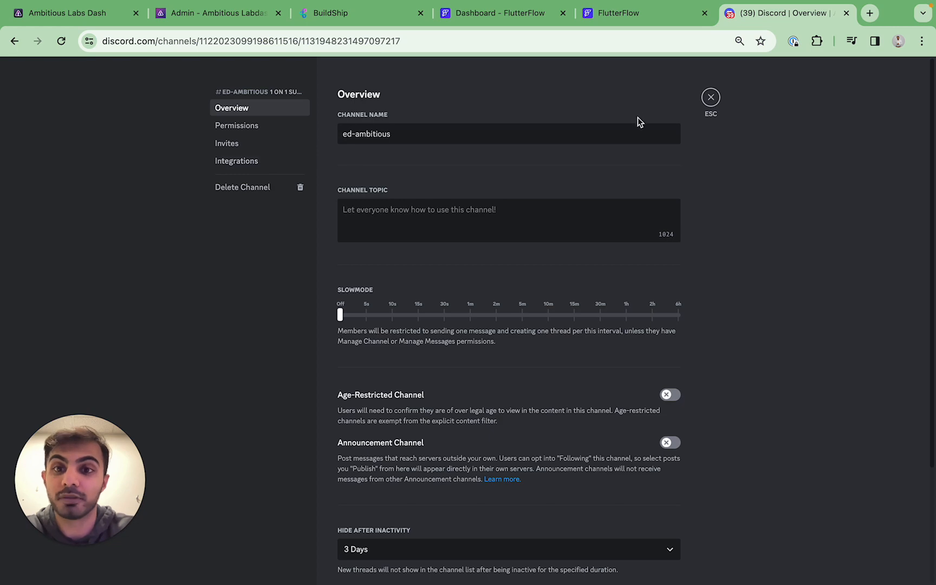
# Check ed-ambitious's Integrations page (0 webhooks, 0 followed channels), then close settings
pyautogui.click(708, 107)
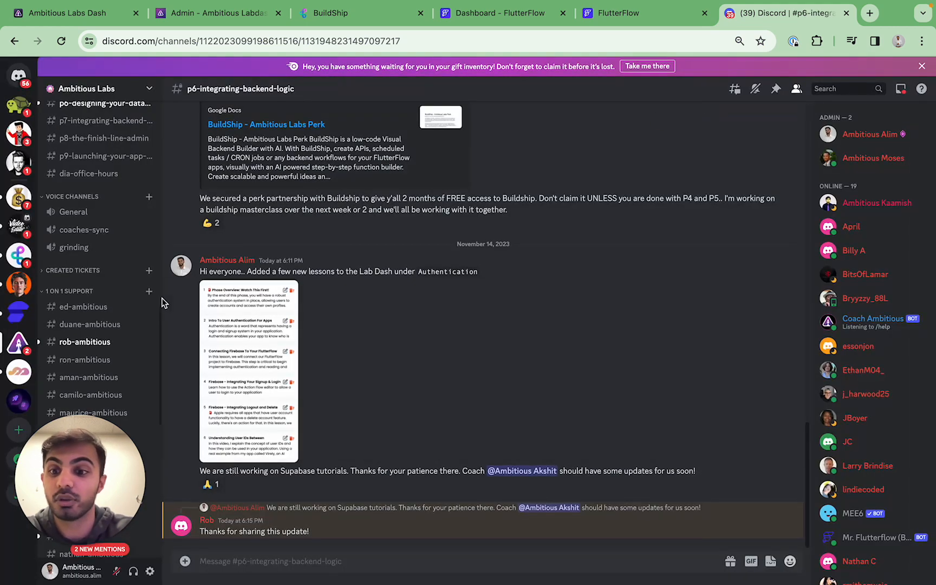
pyautogui.scroll(-5, 113, 324)
pyautogui.scroll(-3, 113, 324)
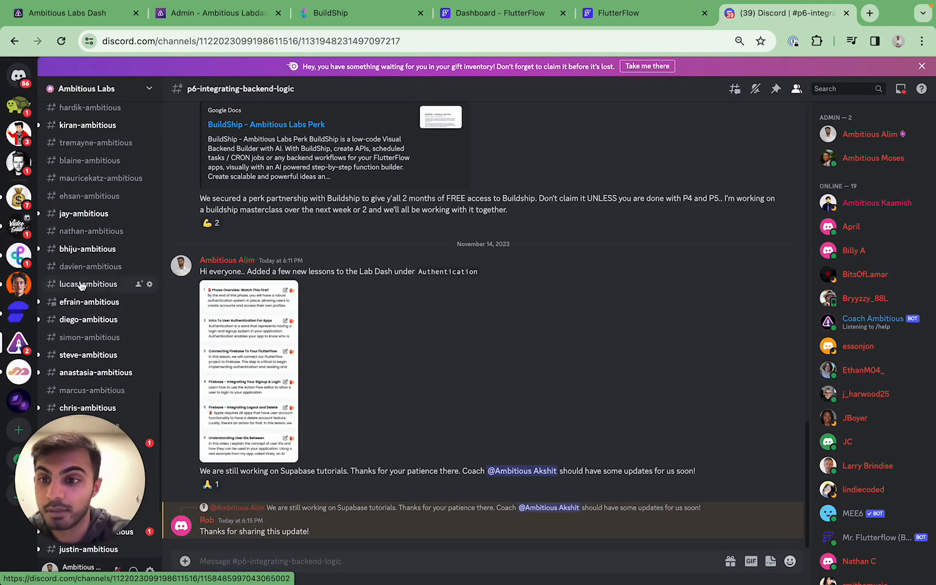
pyautogui.scroll(4, 90, 154)
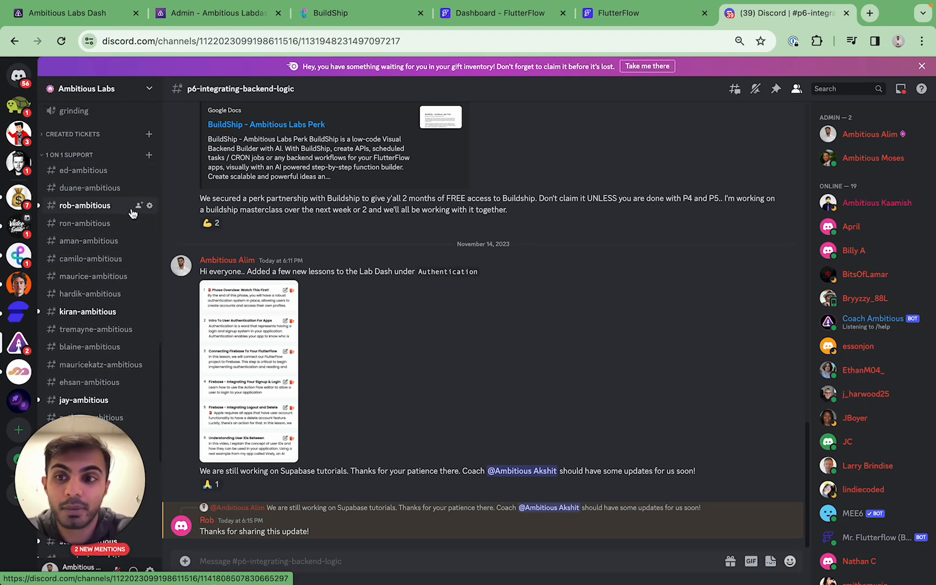
pyautogui.scroll(8, 126, 193)
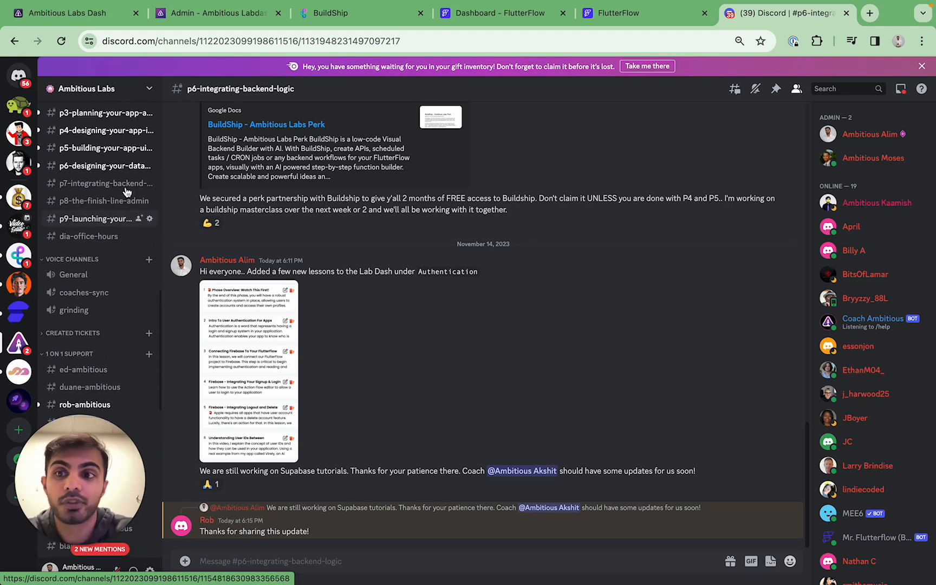
pyautogui.scroll(-8, 125, 330)
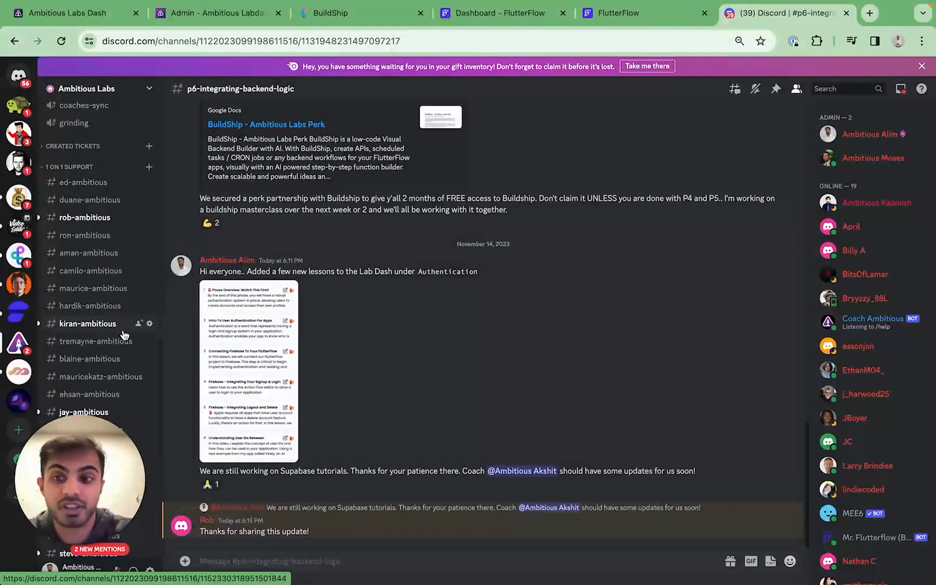
pyautogui.scroll(3, 120, 335)
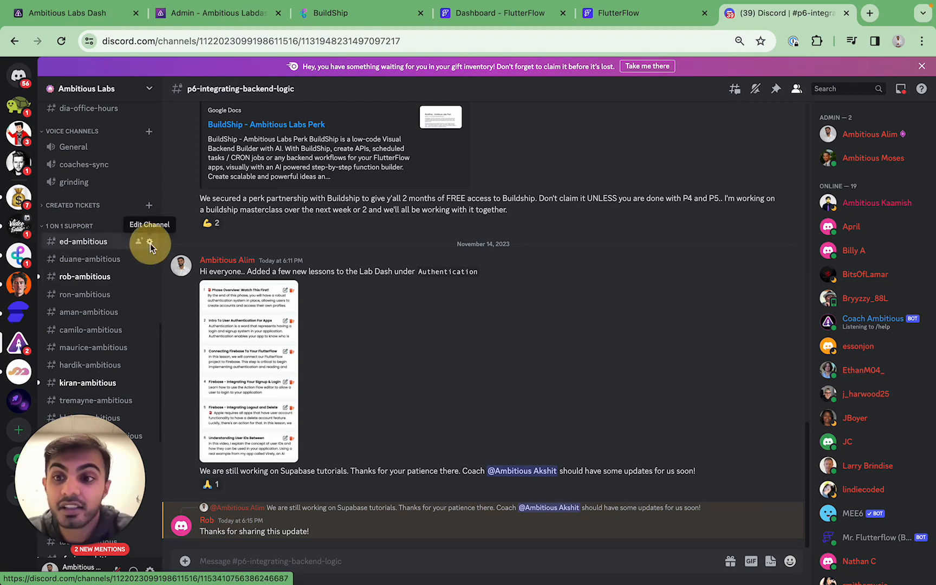
pyautogui.click(150, 242)
pyautogui.click(239, 162)
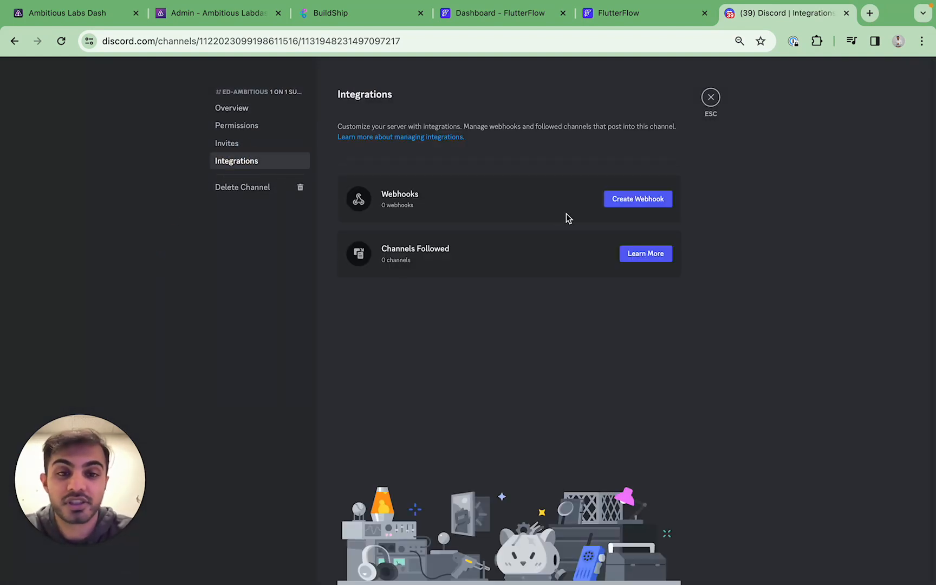
pyautogui.click(712, 100)
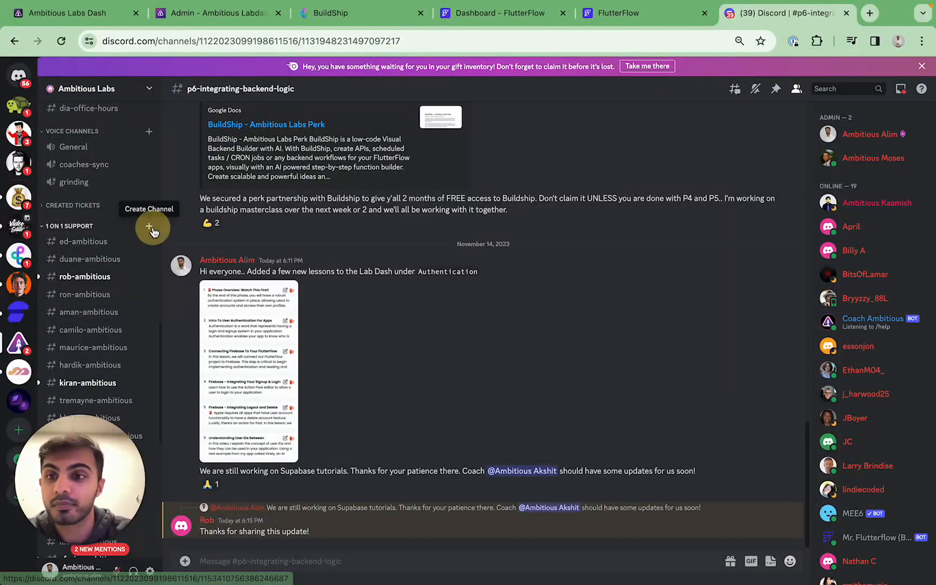
# Add private text channel 'alim-alim-test' in 1 on 1 Support and open its settings
pyautogui.click(153, 226)
pyautogui.click(418, 410)
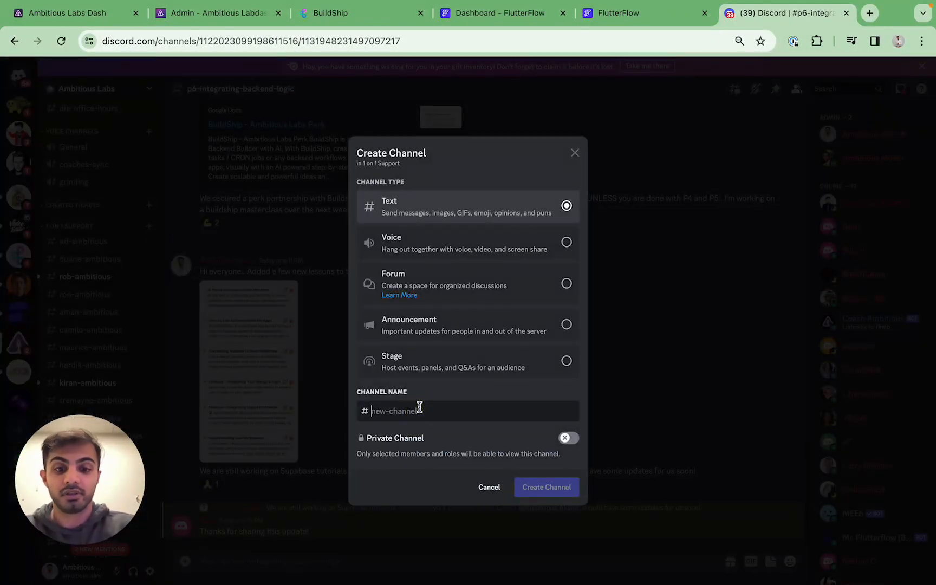
pyautogui.write('alim-alim-test')
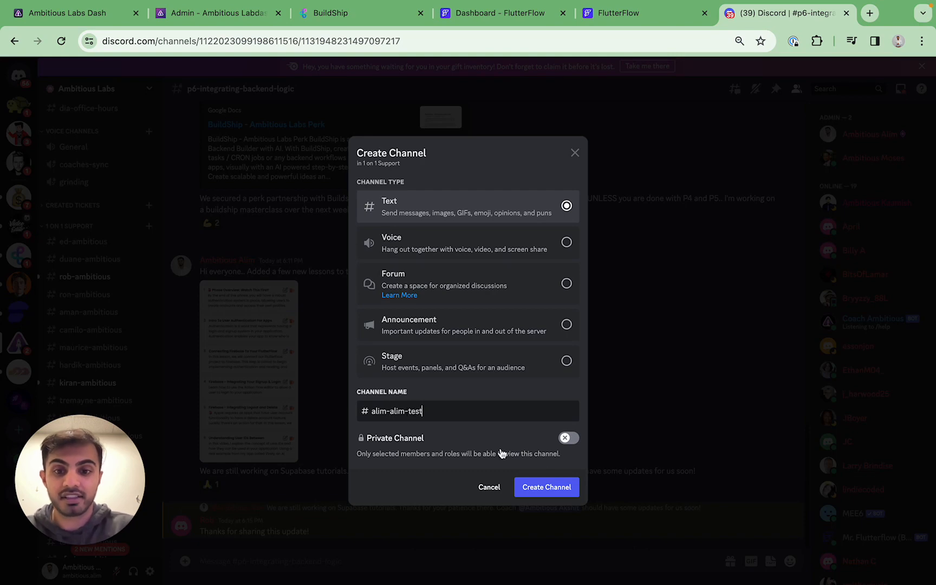
pyautogui.click(558, 491)
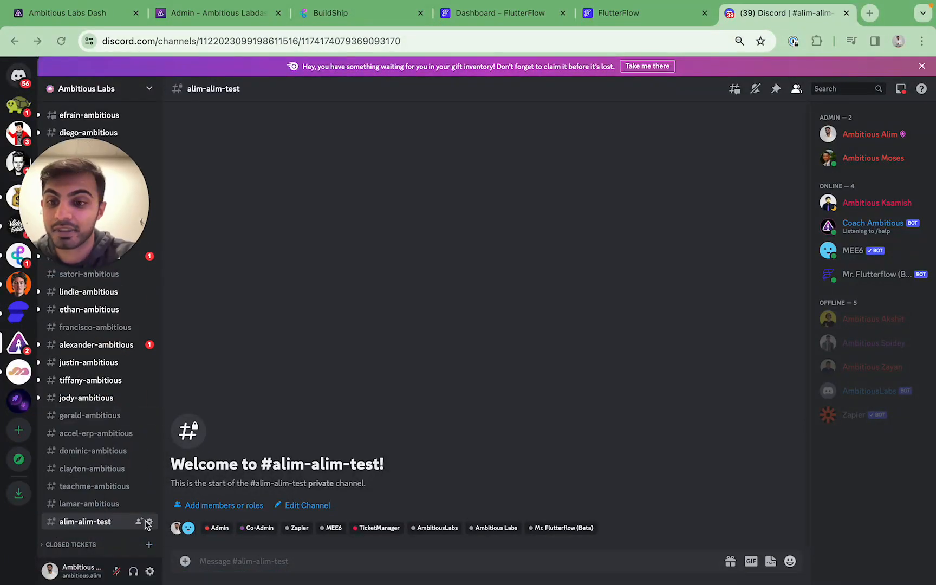
pyautogui.click(151, 523)
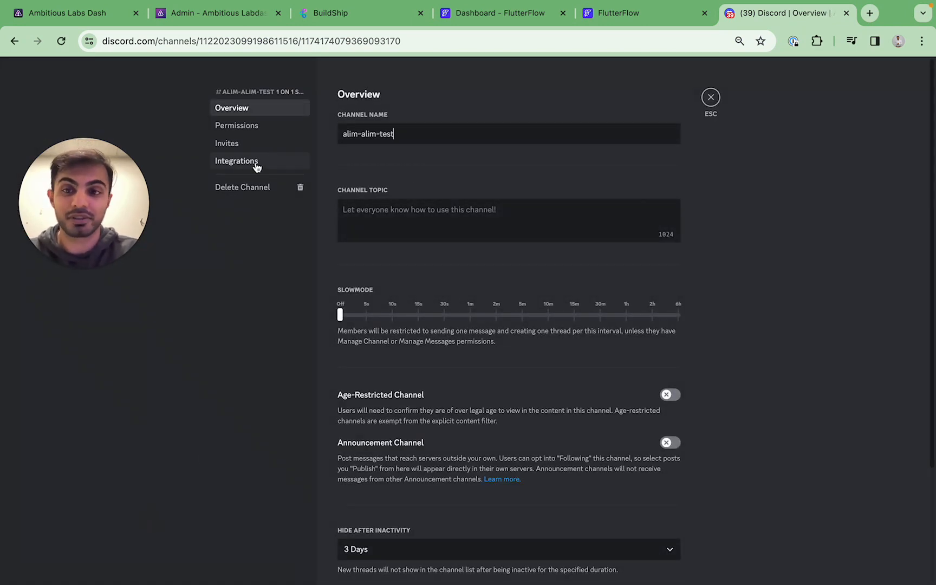
# Create a Captain Hook webhook for the alim-alim-test channel and copy its URL
pyautogui.click(255, 163)
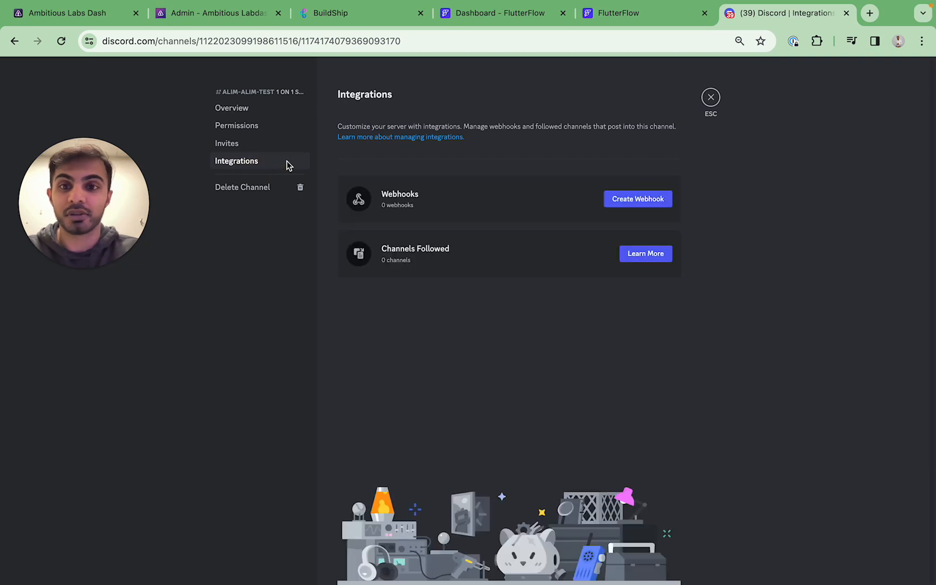
pyautogui.click(643, 202)
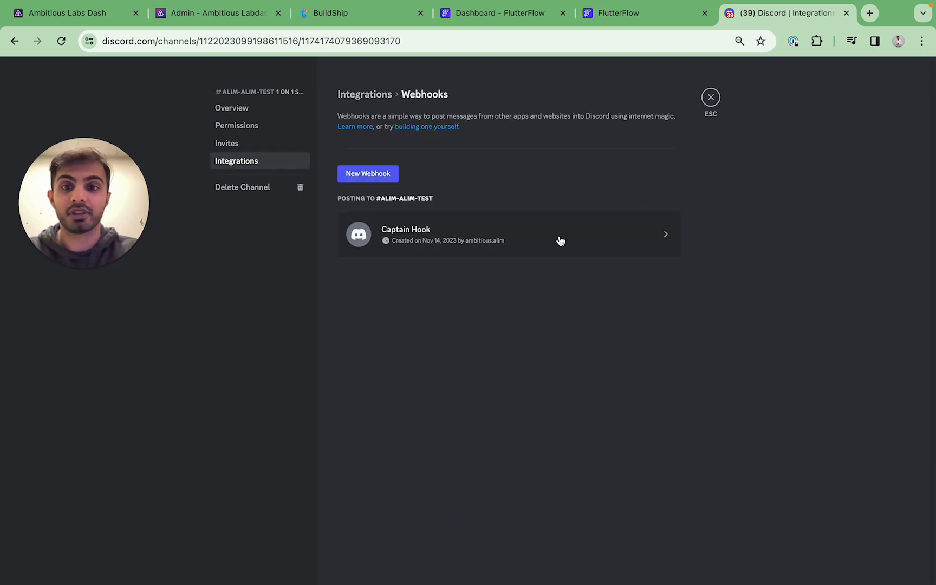
pyautogui.click(656, 238)
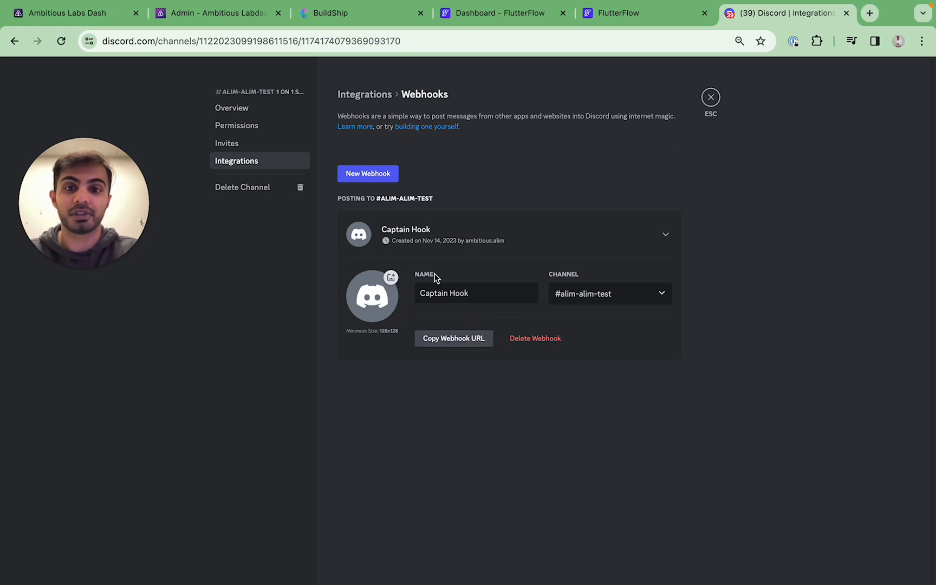
pyautogui.click(453, 343)
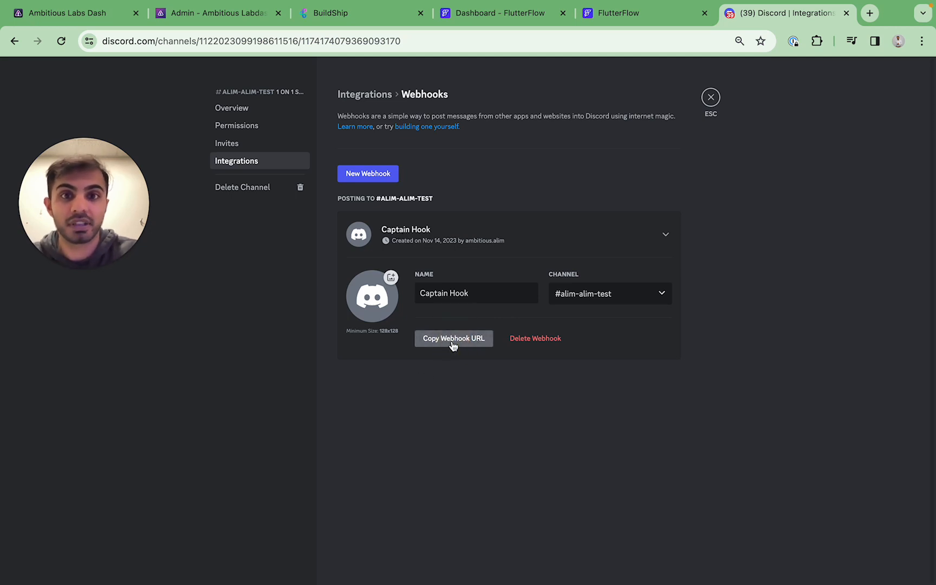
pyautogui.click(454, 345)
# Paste the copied webhook URL into the browser address bar to check it
pyautogui.click(390, 31)
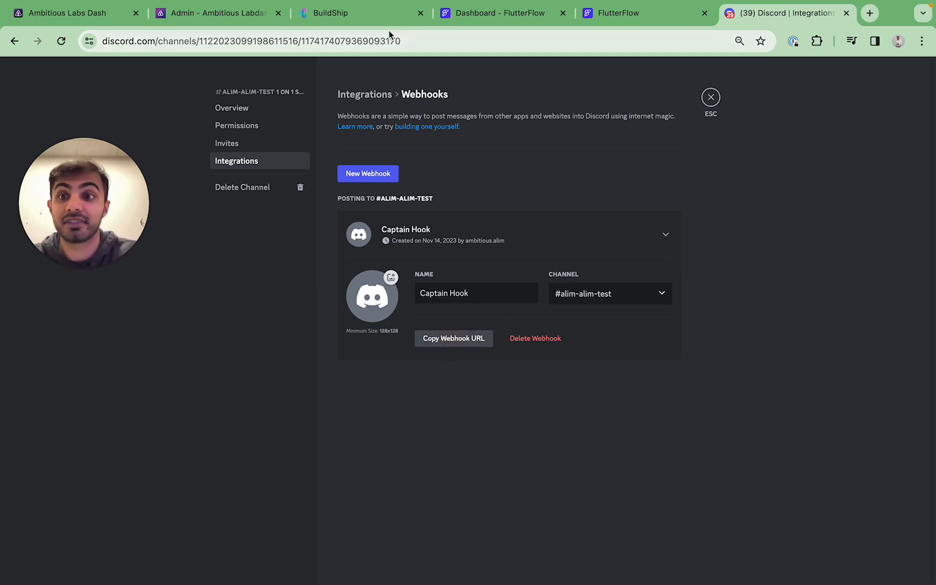
pyautogui.hotkey('ctrl', 'v')
pyautogui.press('super+a')
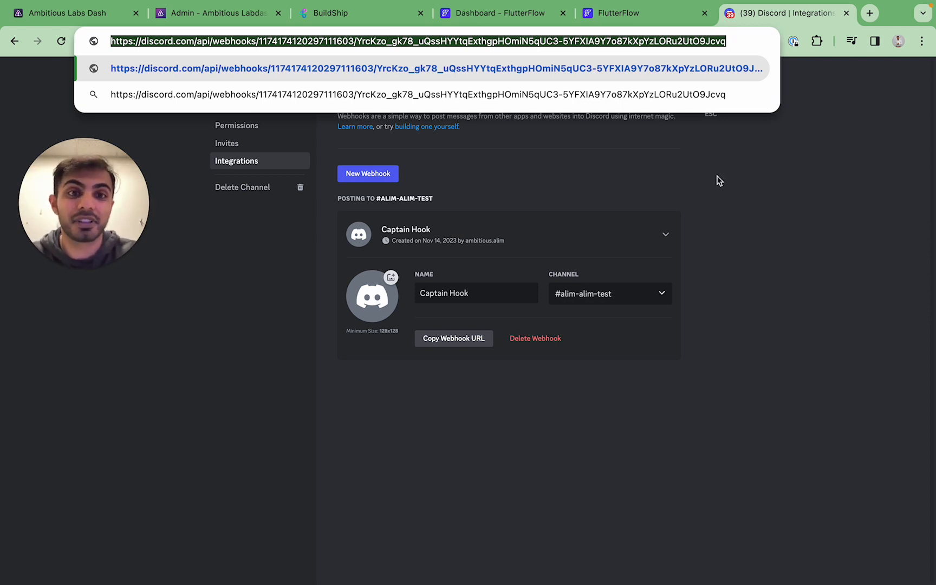
pyautogui.click(717, 176)
pyautogui.click(372, 19)
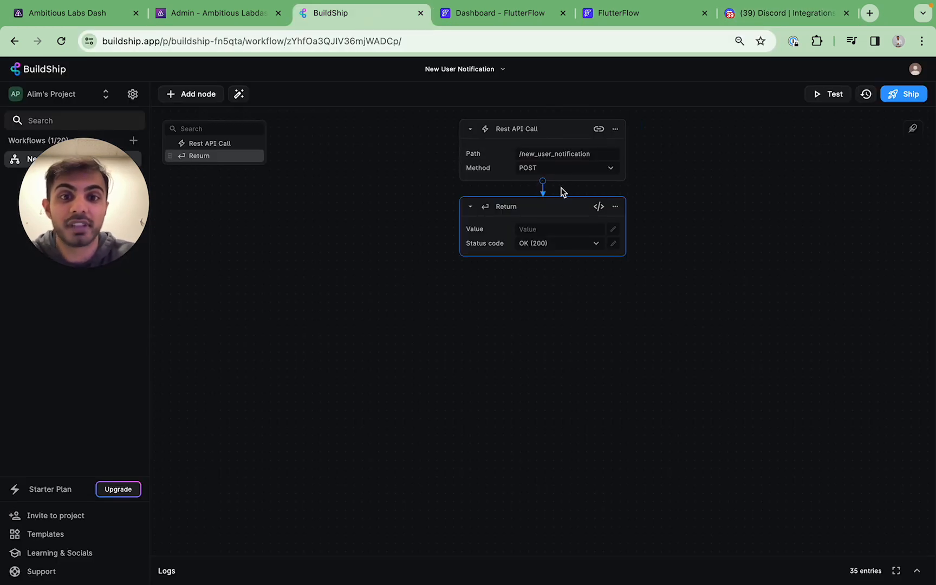
# Search the node list for 'discord' and show the Discord integration's nodes
pyautogui.click(542, 182)
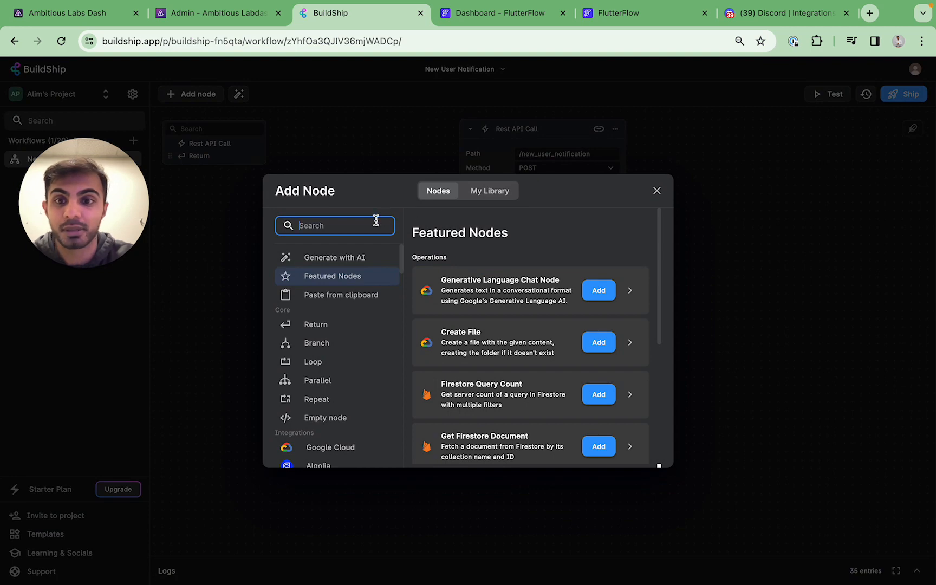
pyautogui.write('discord')
pyautogui.click(346, 324)
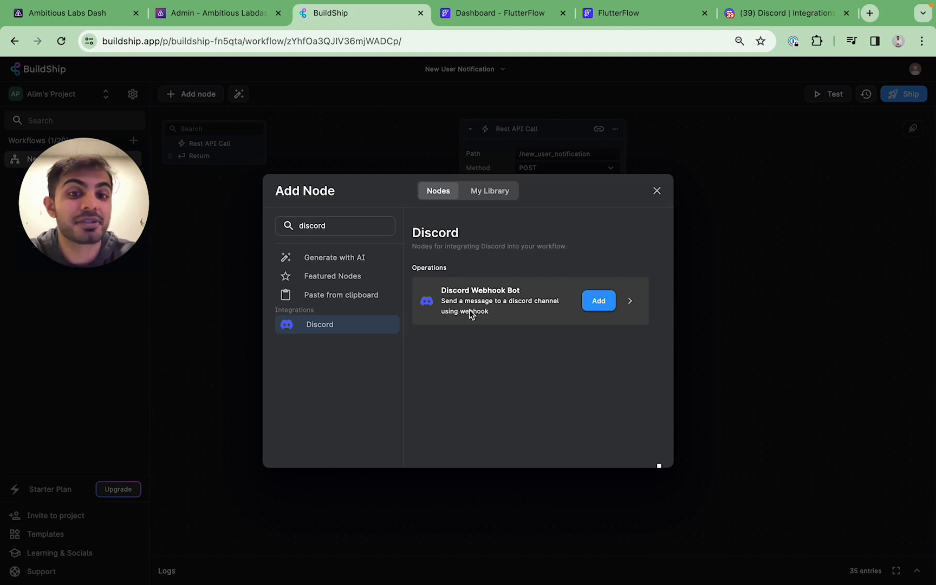
# Add the Discord Webhook Bot node and paste the Captain Hook webhook URL into it
pyautogui.click(600, 302)
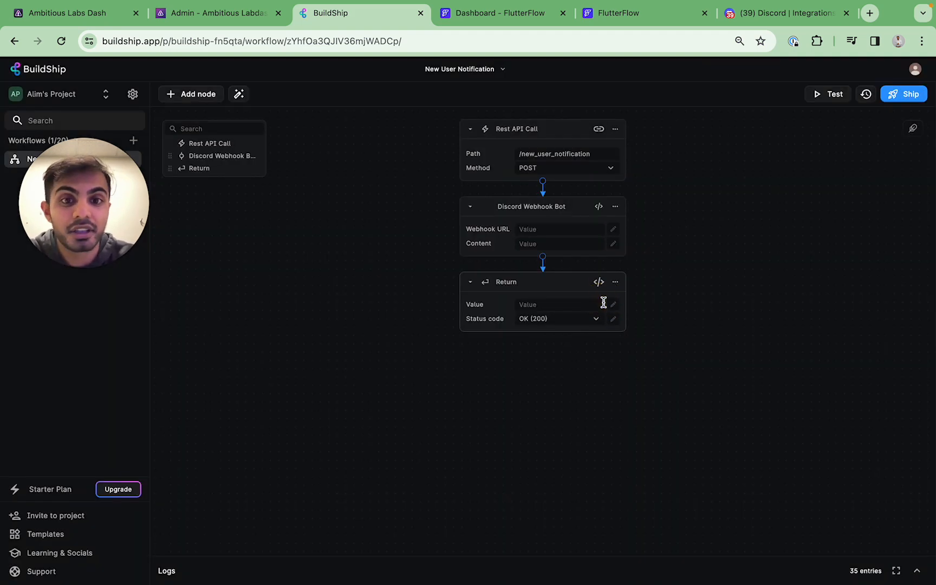
pyautogui.click(567, 228)
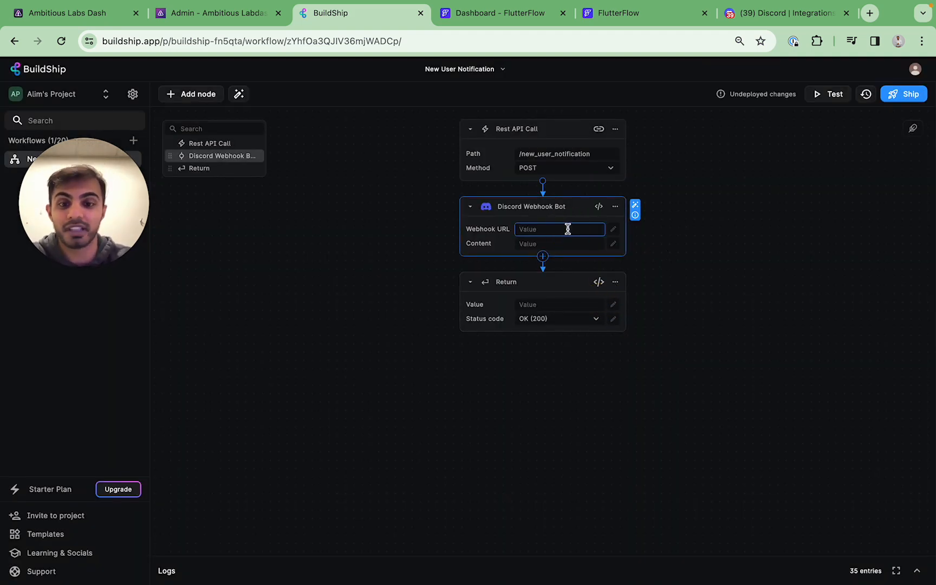
pyautogui.press('super+v')
pyautogui.click(670, 239)
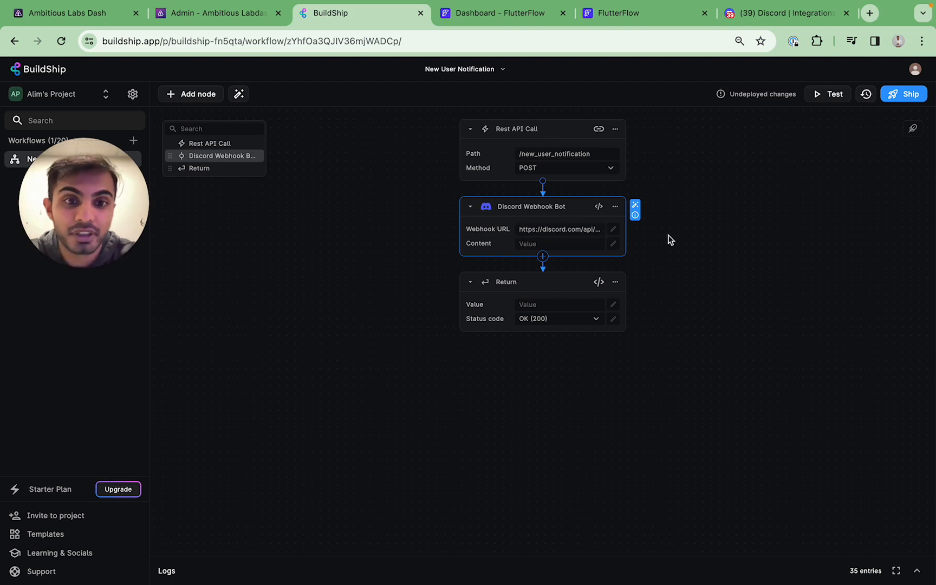
# Set the message content to 'A new user signed up for your application' and ship the workflow
pyautogui.click(555, 245)
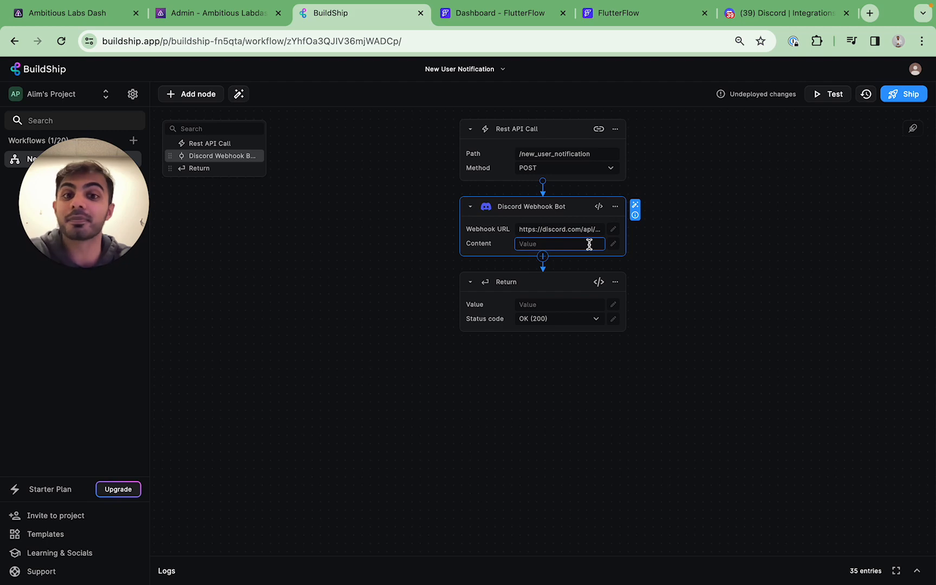
pyautogui.write('A new us')
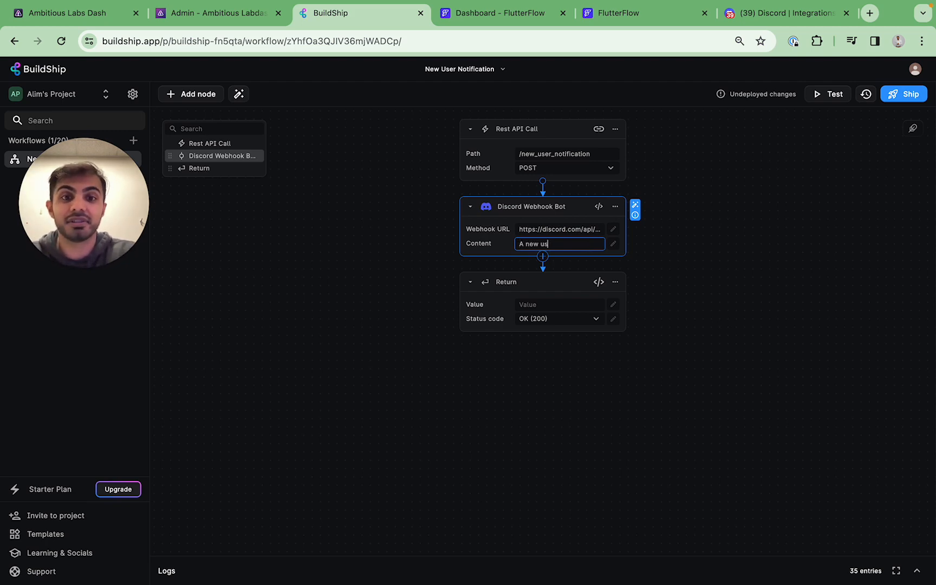
pyautogui.write('er signed up for yo')
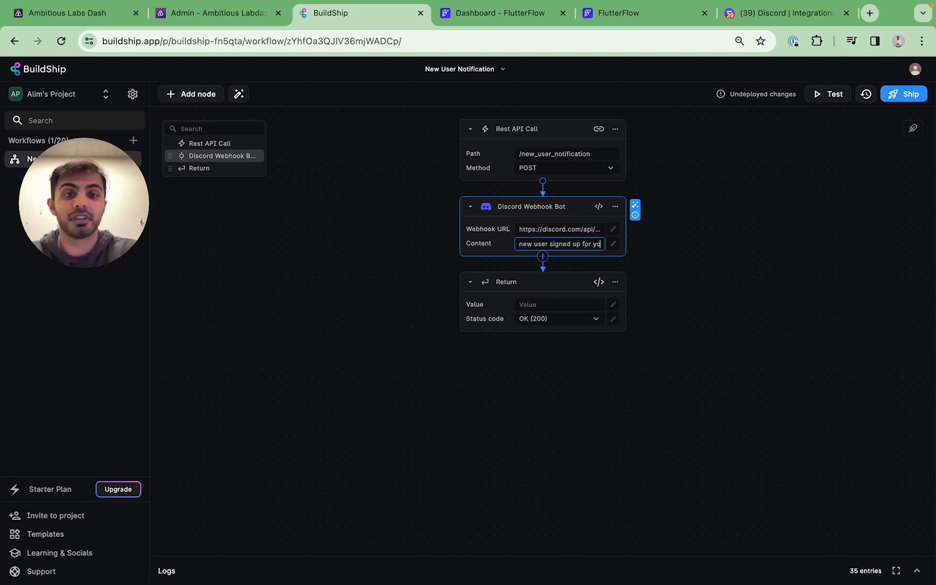
pyautogui.write('ur application!')
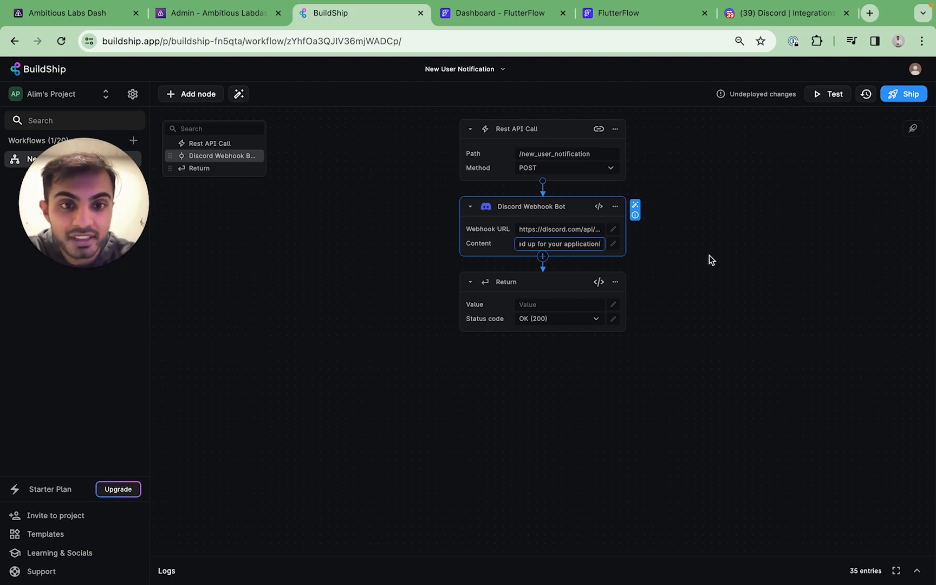
pyautogui.click(817, 204)
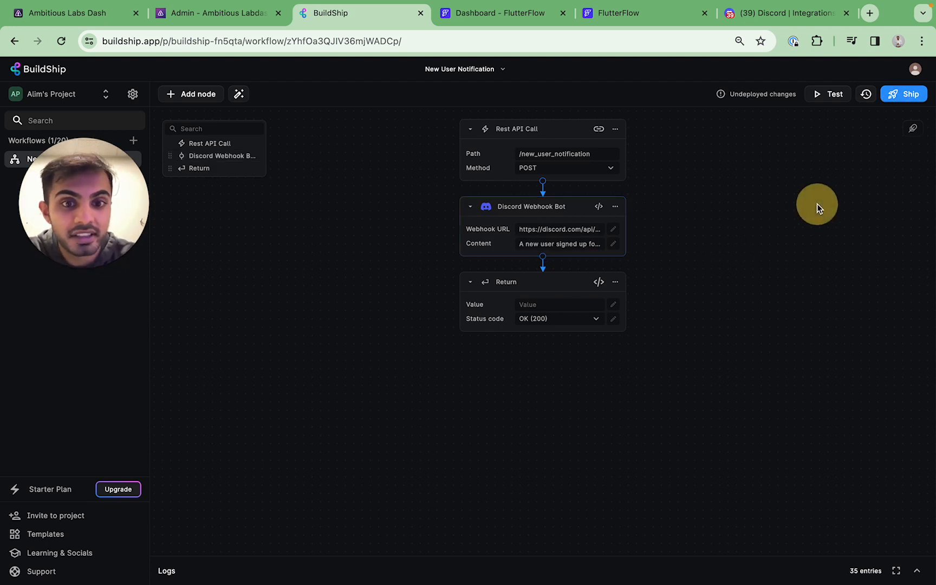
pyautogui.click(905, 95)
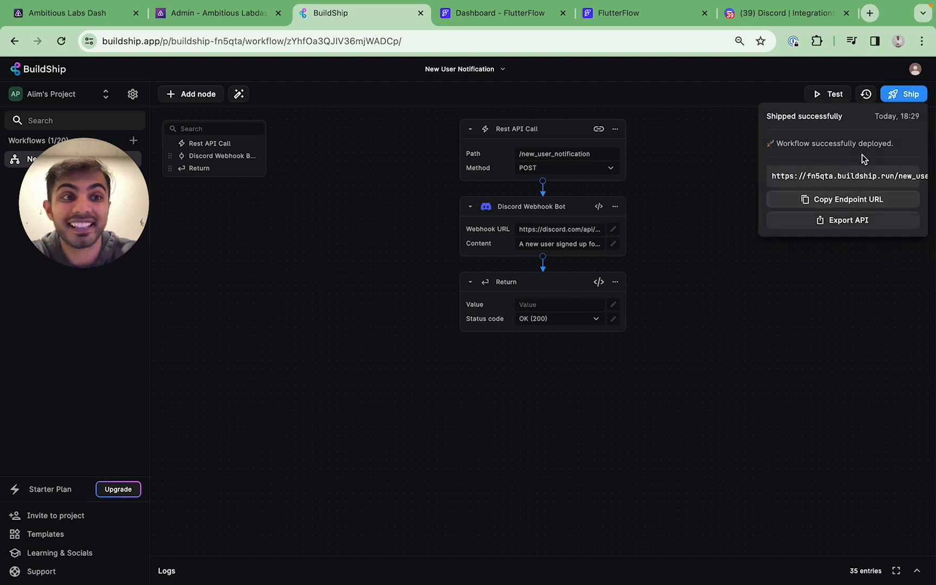
pyautogui.click(533, 15)
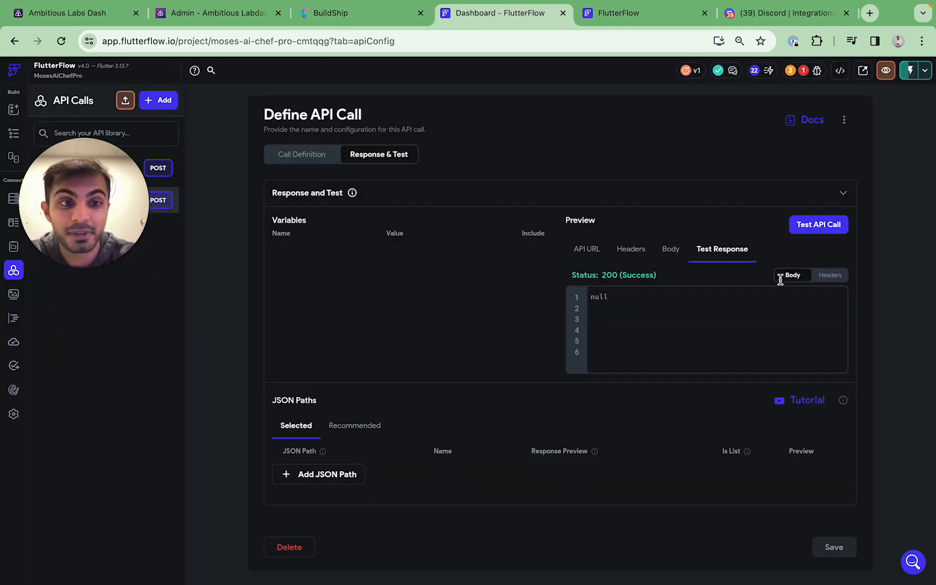
# Run FlutterFlow's API call test twice and bring up Discord to check for messages
pyautogui.click(791, 226)
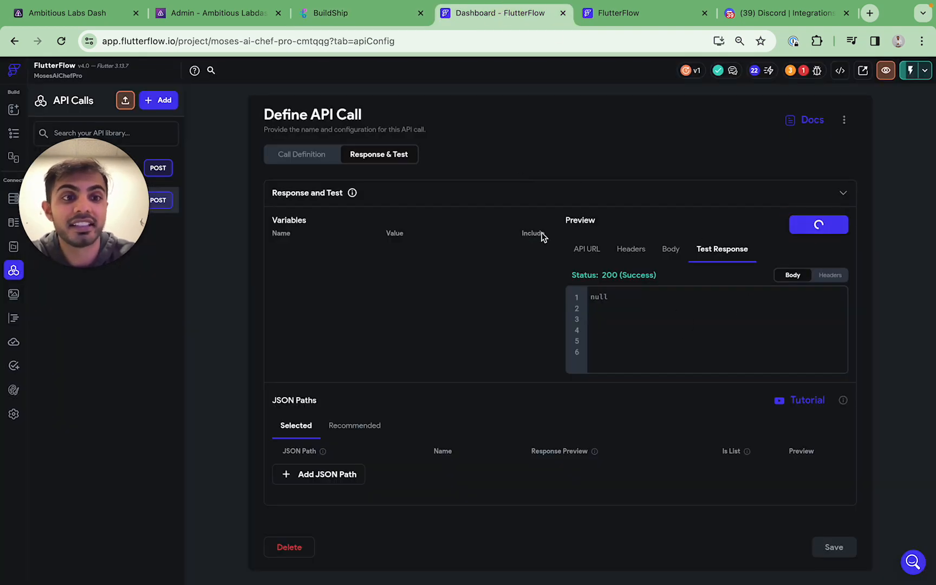
pyautogui.click(800, 226)
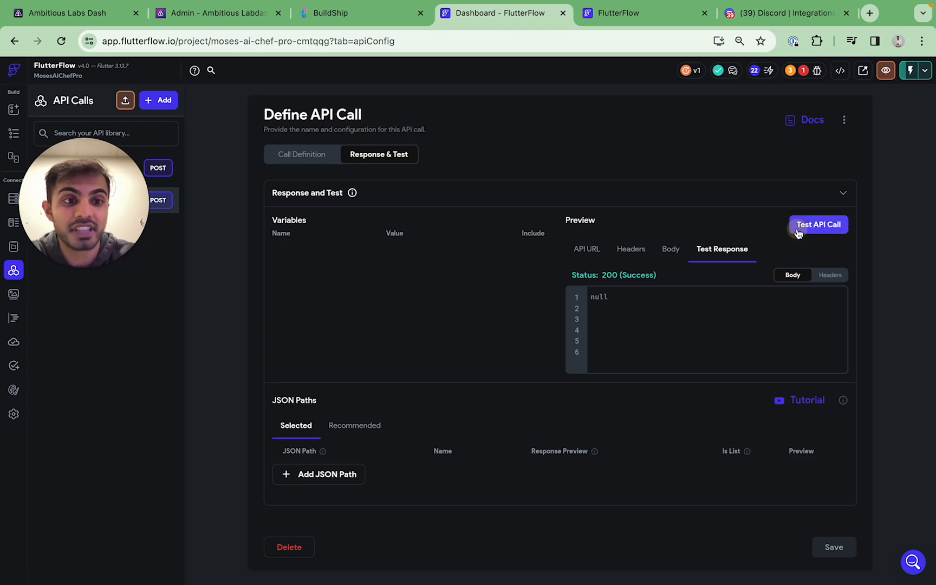
pyautogui.moveTo(762, 17); pyautogui.dragTo(645, 16)
pyautogui.click(713, 94)
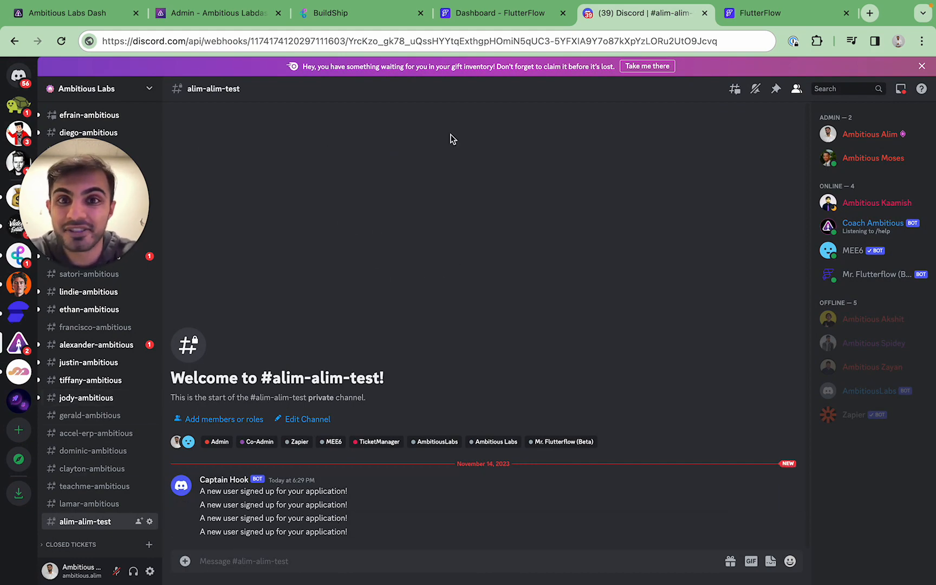
# Rerun the API call test twice and check Discord for new signup messages
pyautogui.click(518, 23)
pyautogui.click(808, 232)
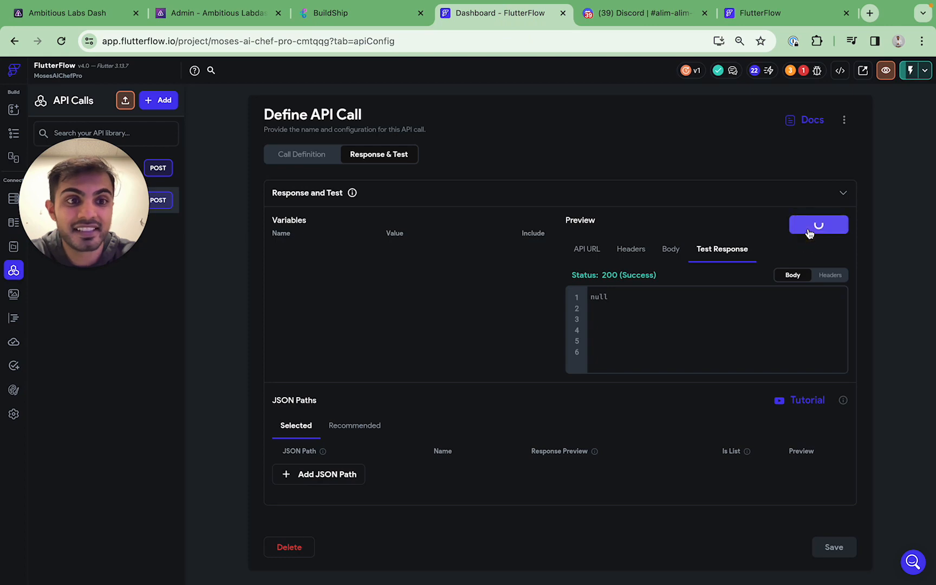
pyautogui.click(809, 232)
pyautogui.click(650, 13)
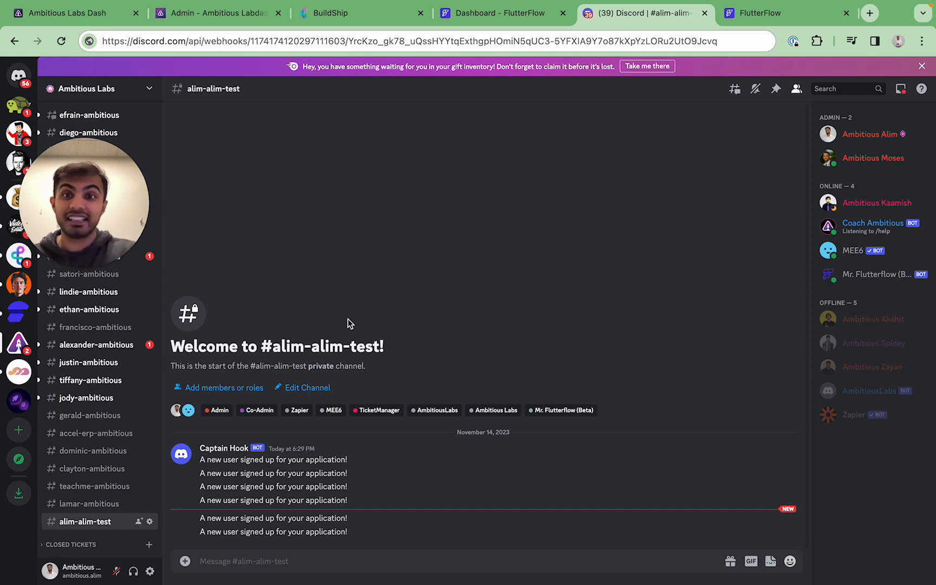
pyautogui.click(328, 17)
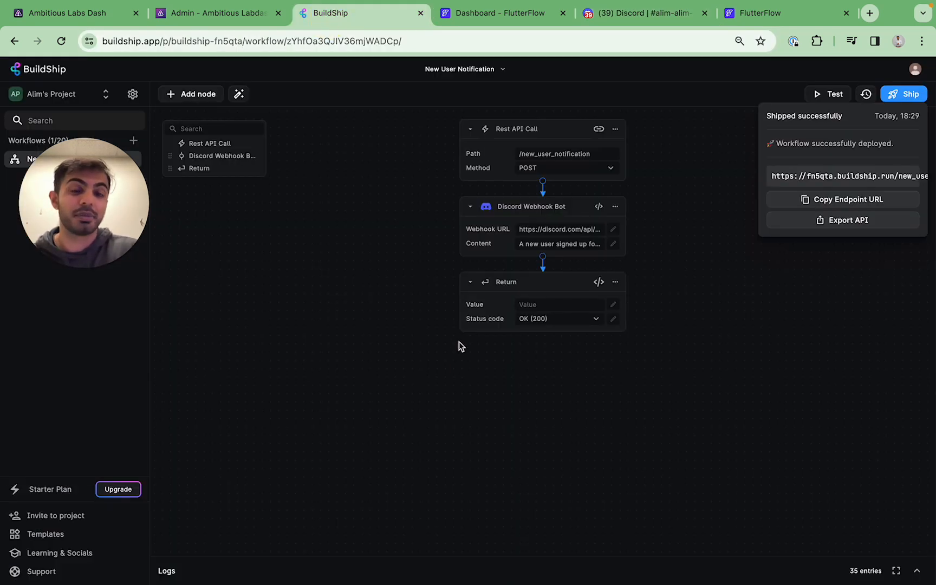
pyautogui.click(623, 13)
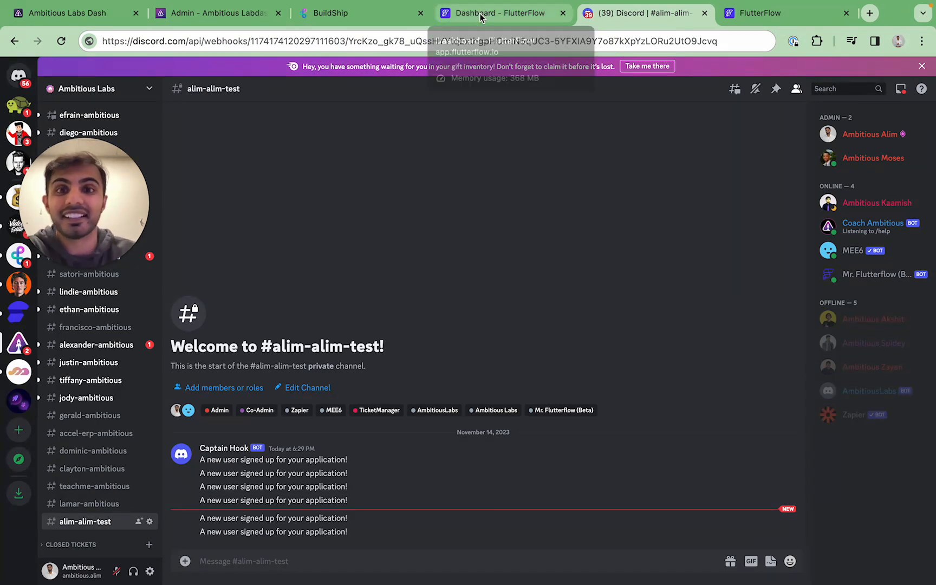
# Dismiss BuildShip's Shipped confirmation and recheck the Discord channel's messages
pyautogui.click(452, 16)
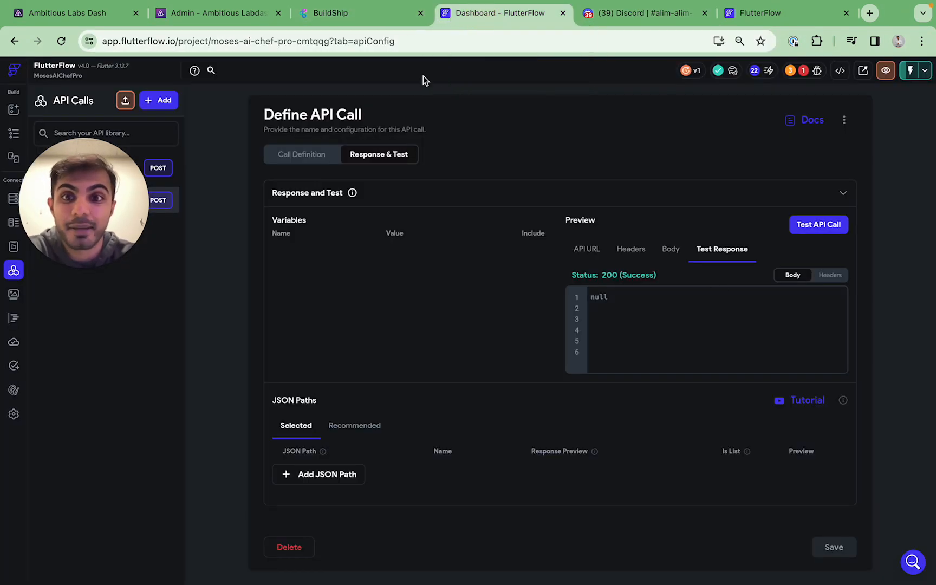
pyautogui.click(361, 15)
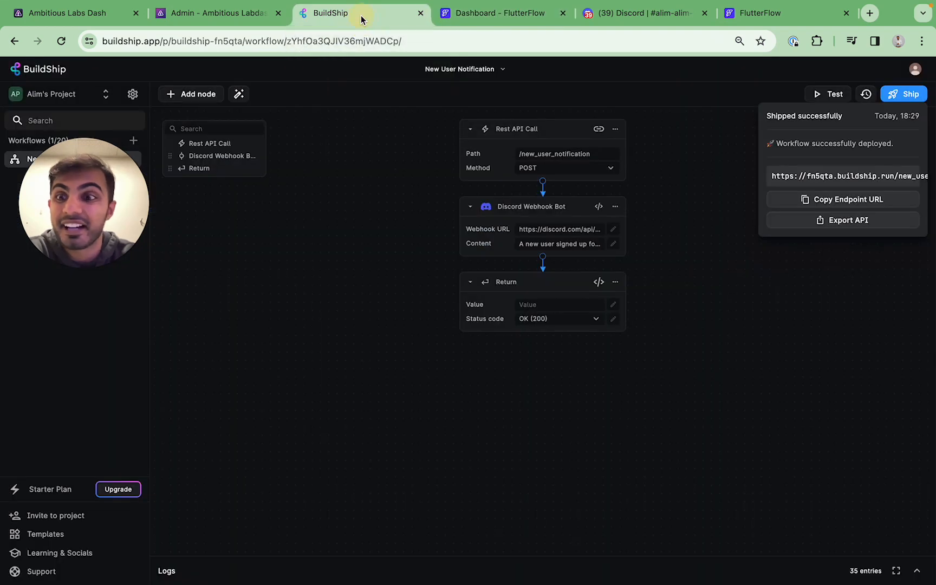
pyautogui.click(809, 314)
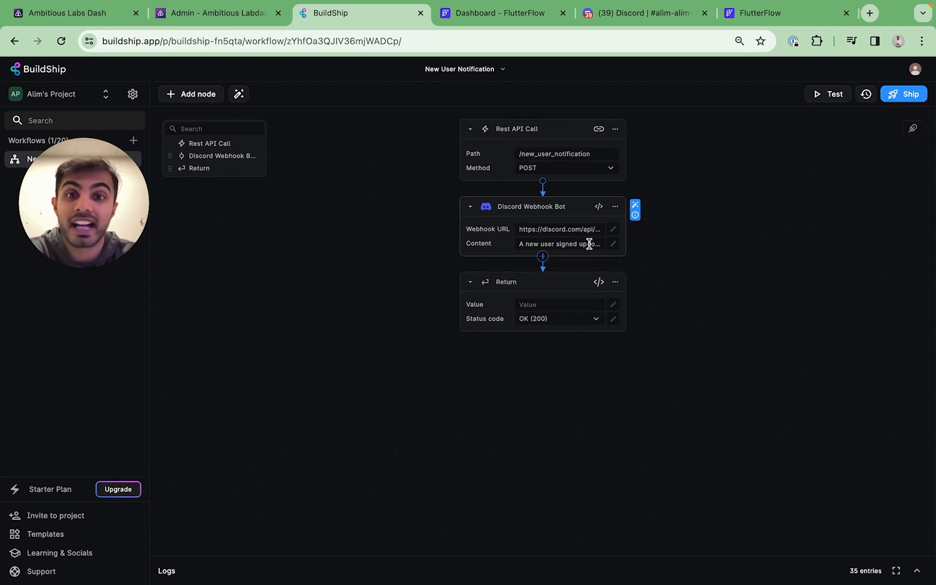
pyautogui.click(629, 20)
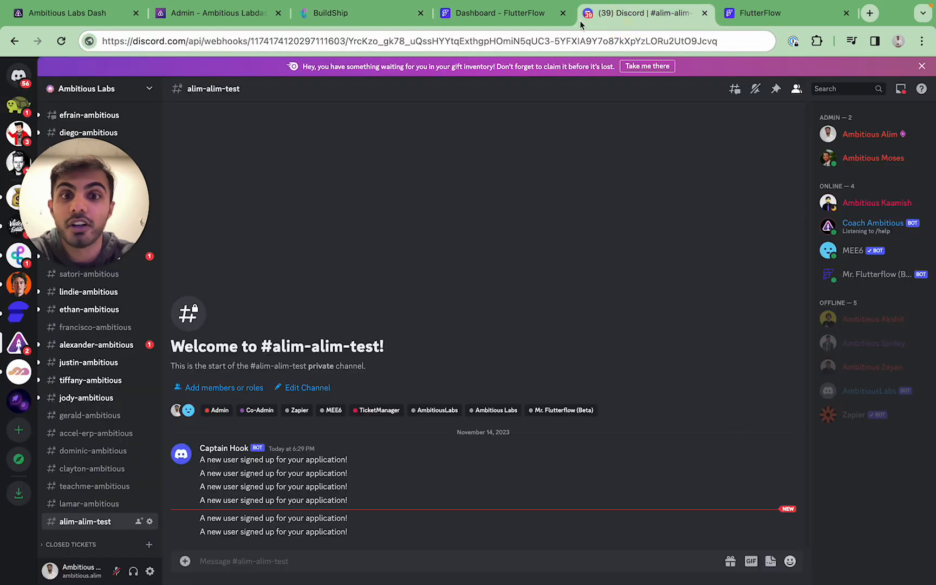
pyautogui.click(511, 19)
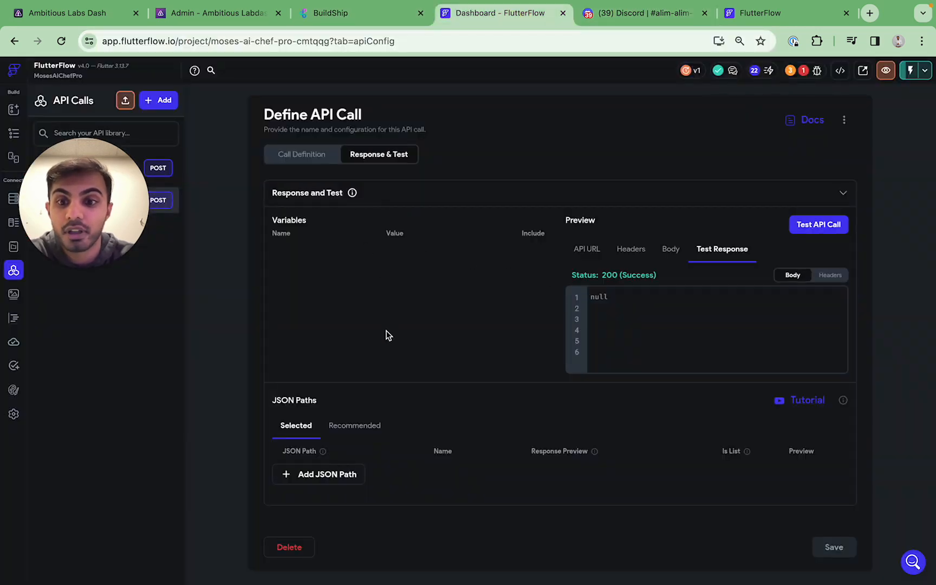
# Add a String variable named email to the API call and save it
pyautogui.click(302, 155)
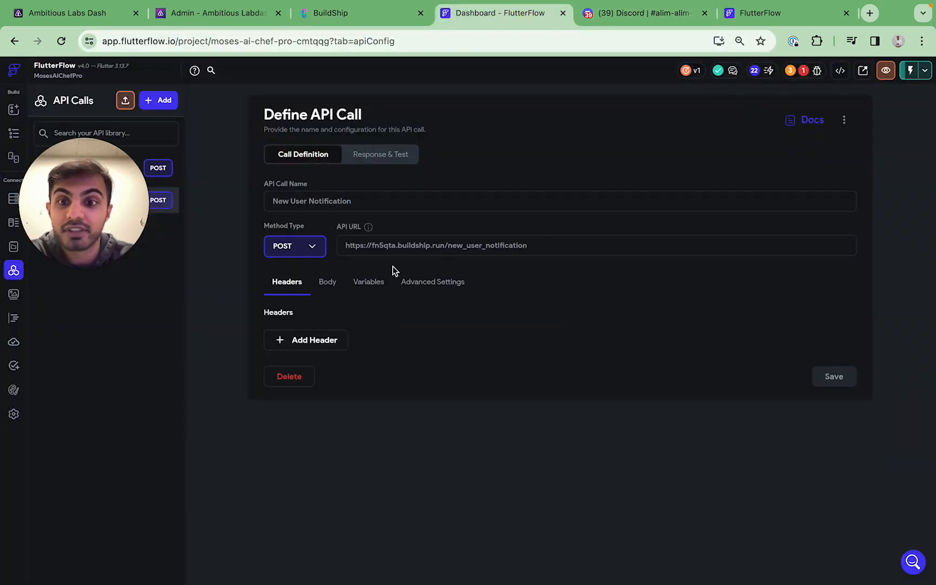
pyautogui.click(368, 282)
pyautogui.click(310, 337)
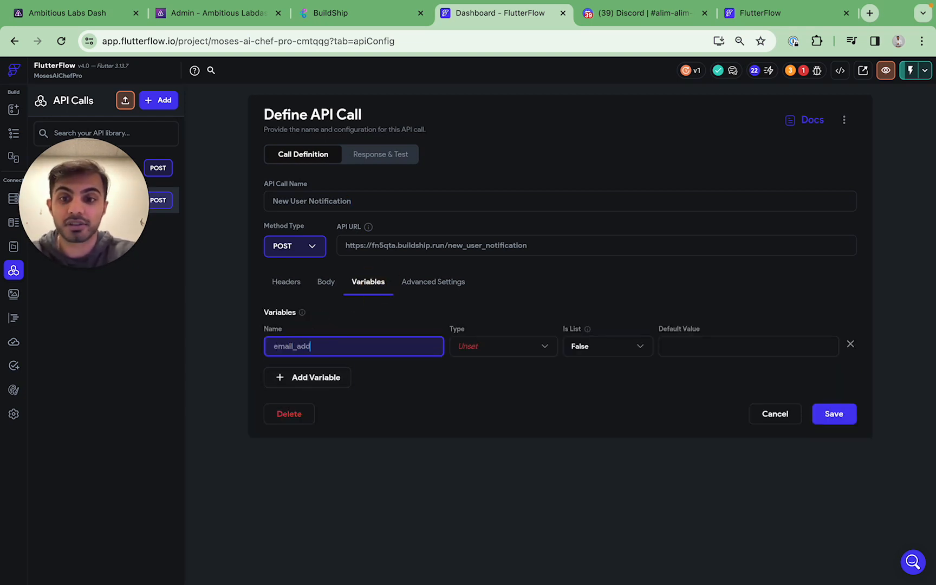
pyautogui.click(512, 349)
pyautogui.click(523, 347)
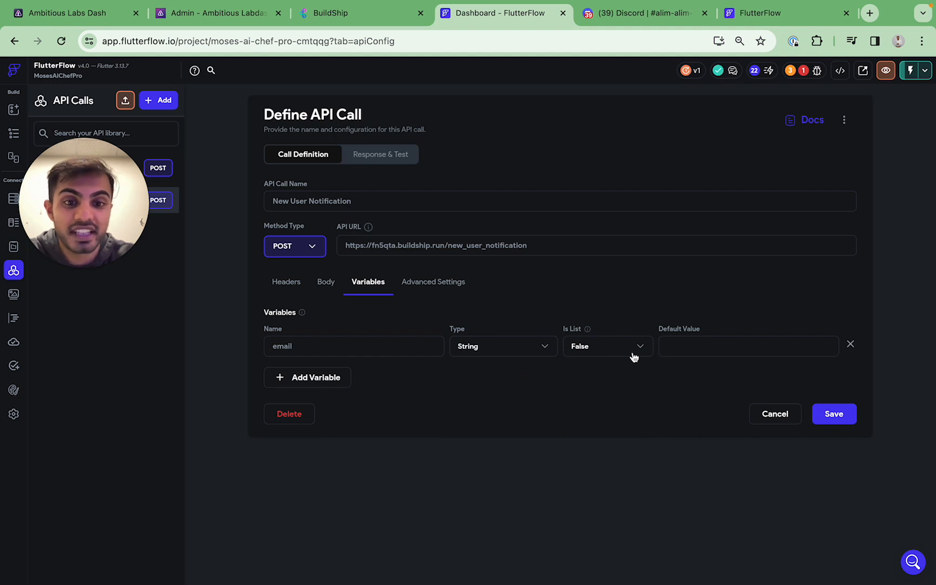
pyautogui.click(830, 416)
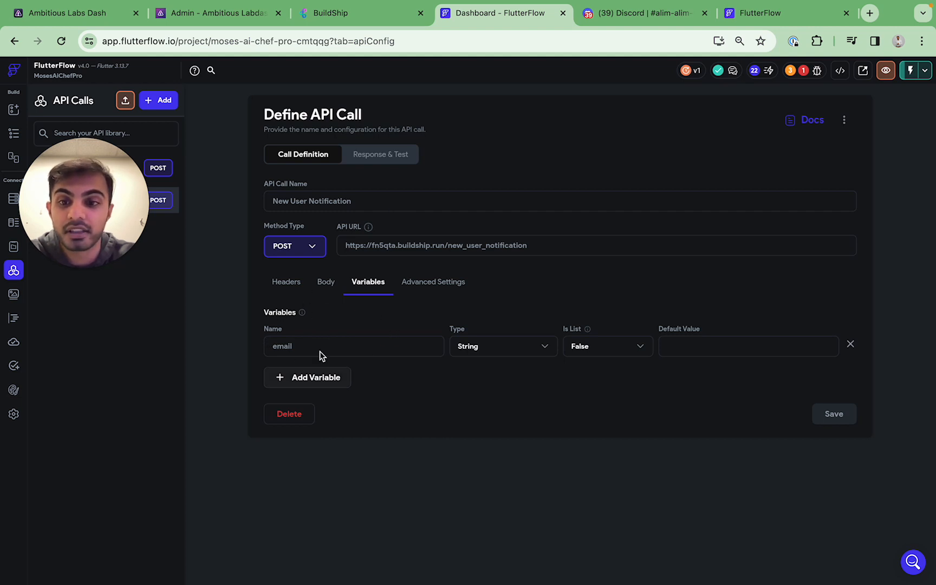
# Set the request body to JSON {"email": "<email>"} and save it
pyautogui.click(325, 284)
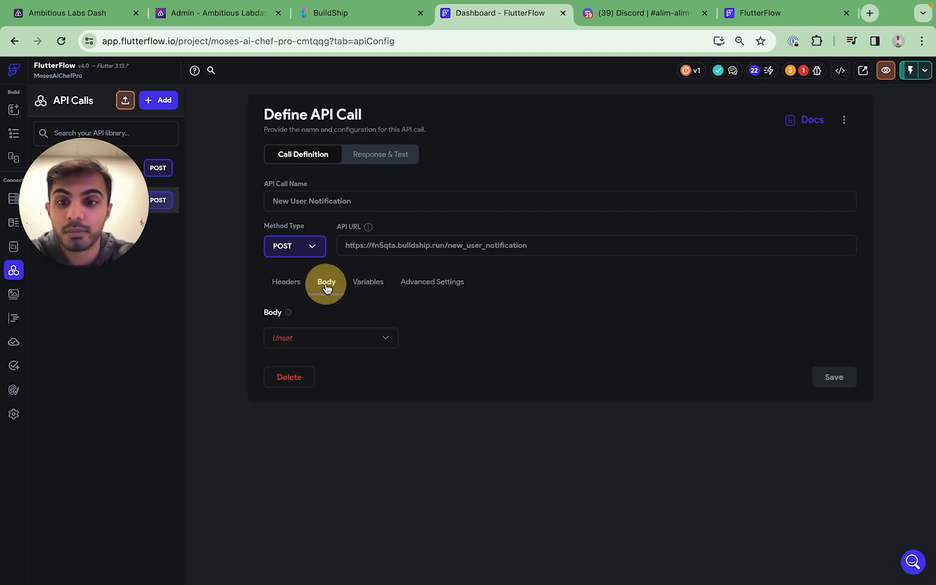
pyautogui.click(354, 341)
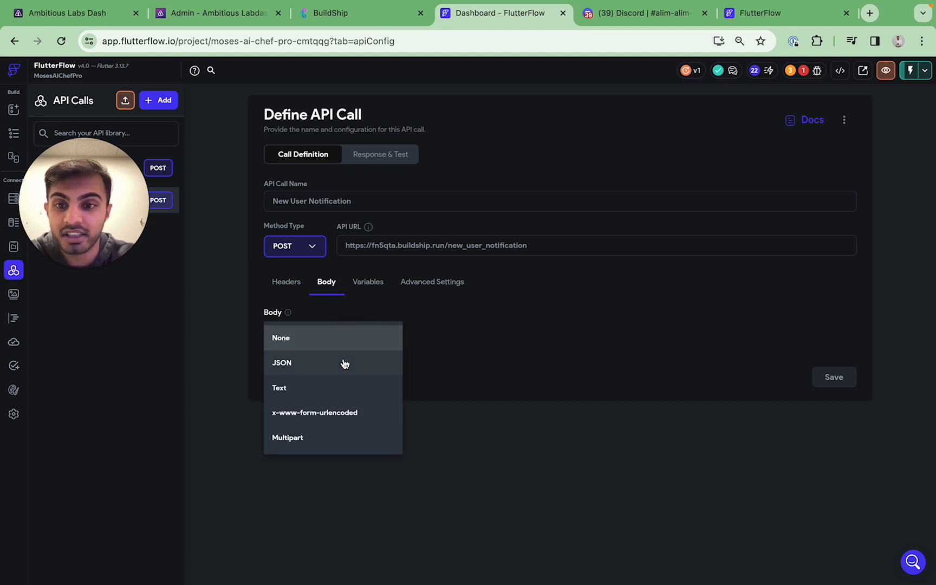
pyautogui.click(320, 360)
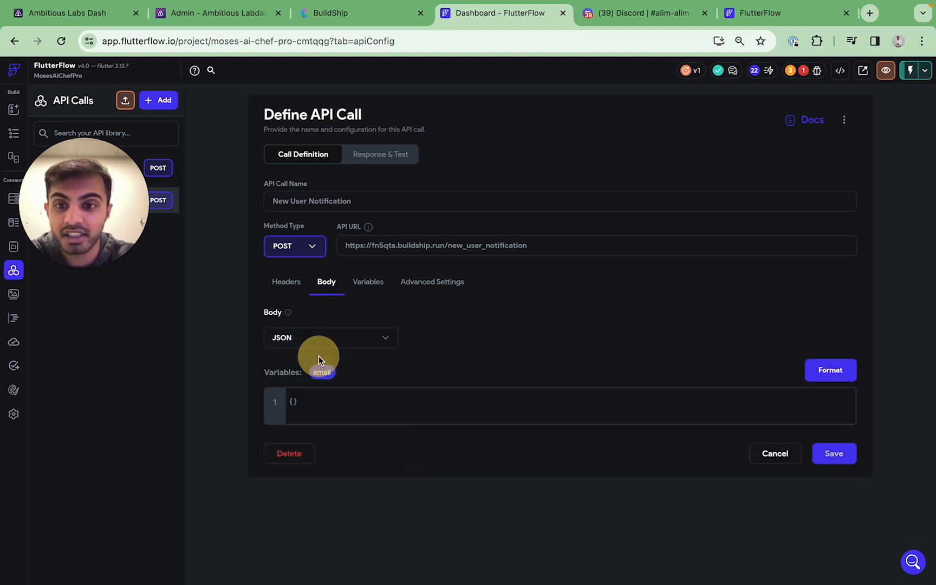
pyautogui.click(294, 401)
pyautogui.write('{')
pyautogui.press('Return')
pyautogui.press('Return')
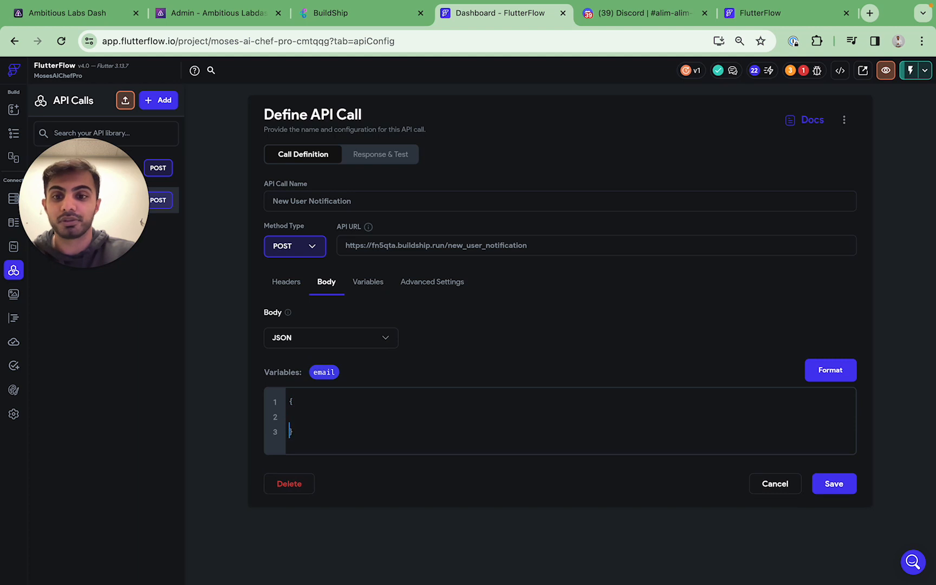
pyautogui.write('"email": "')
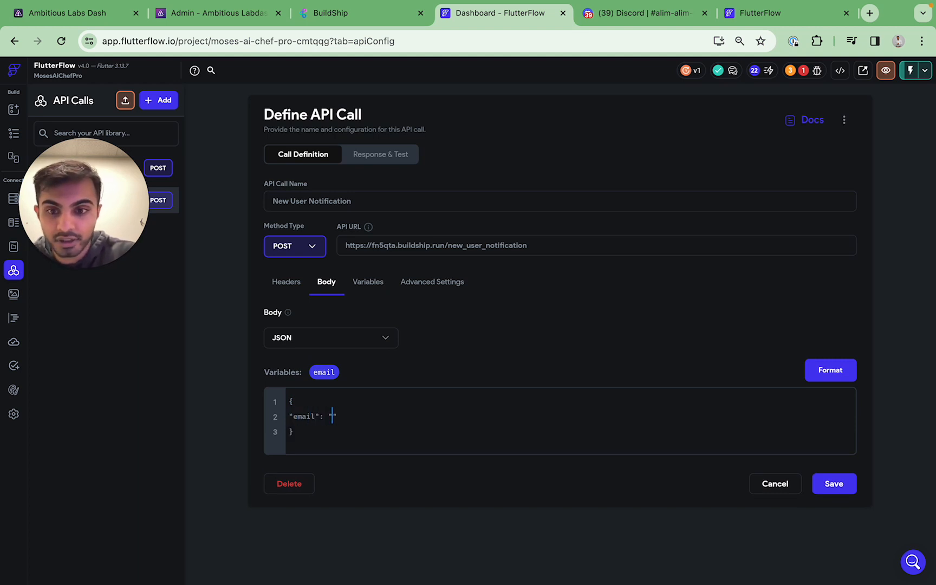
pyautogui.moveTo(324, 372); pyautogui.dragTo(332, 410)
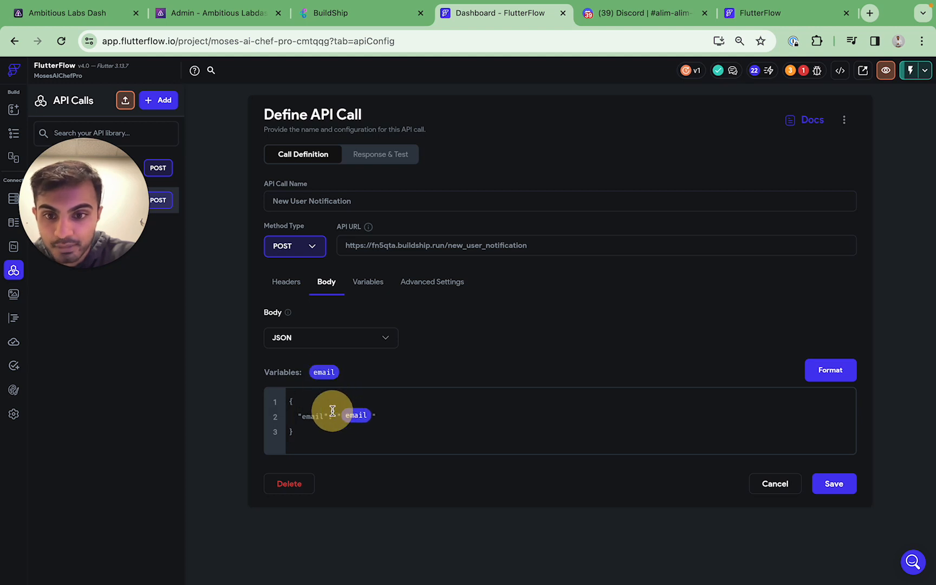
pyautogui.click(379, 417)
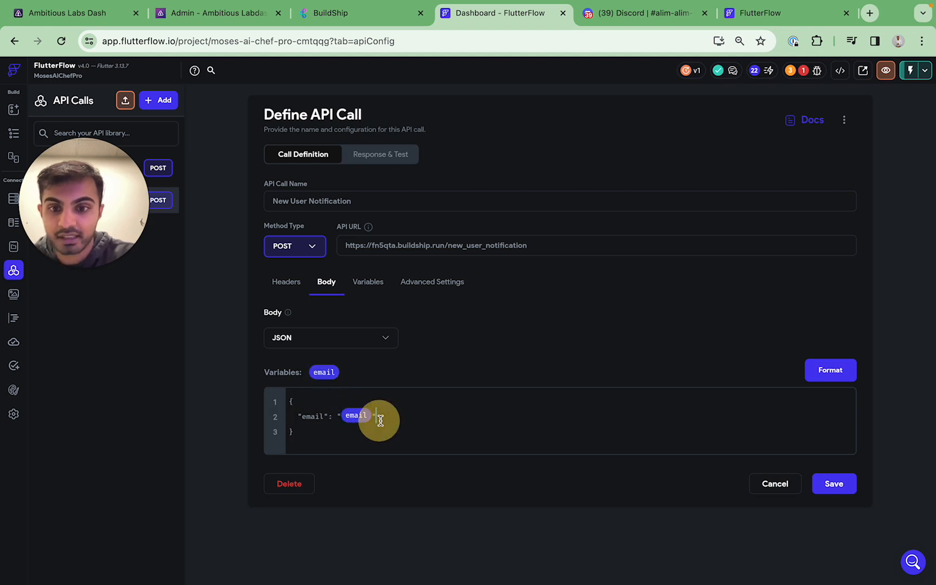
pyautogui.click(820, 486)
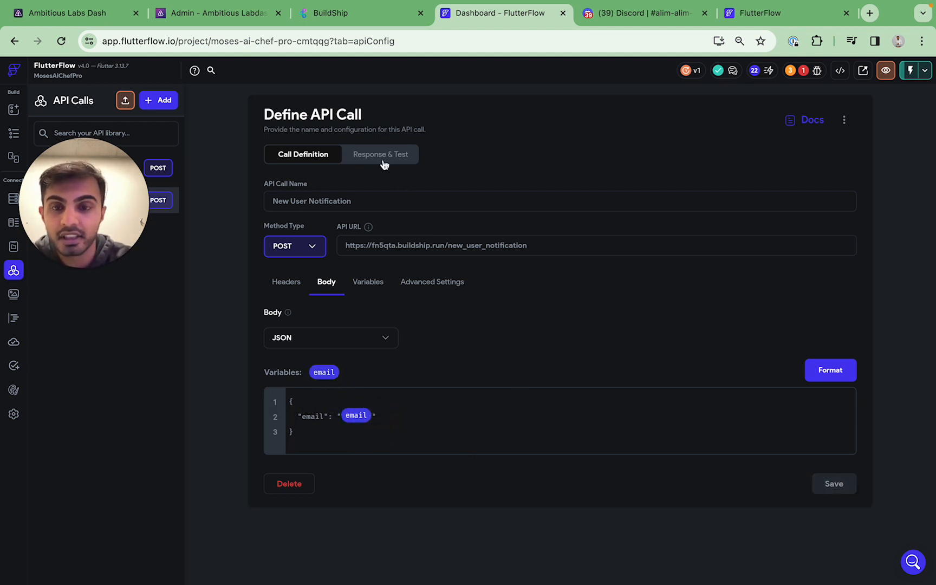
pyautogui.click(383, 162)
# Test the call with a sample test email as the email value, then save the call
pyautogui.click(533, 251)
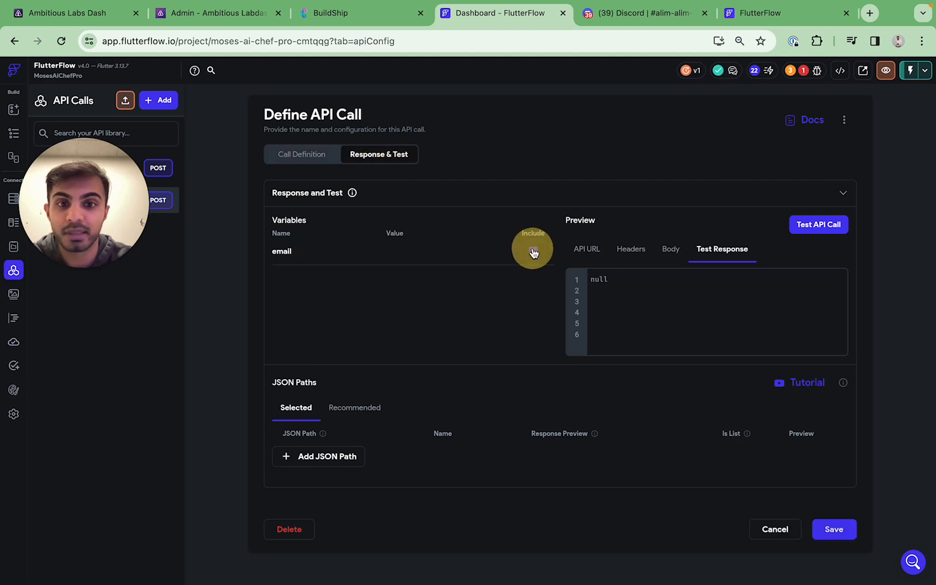
pyautogui.click(388, 253)
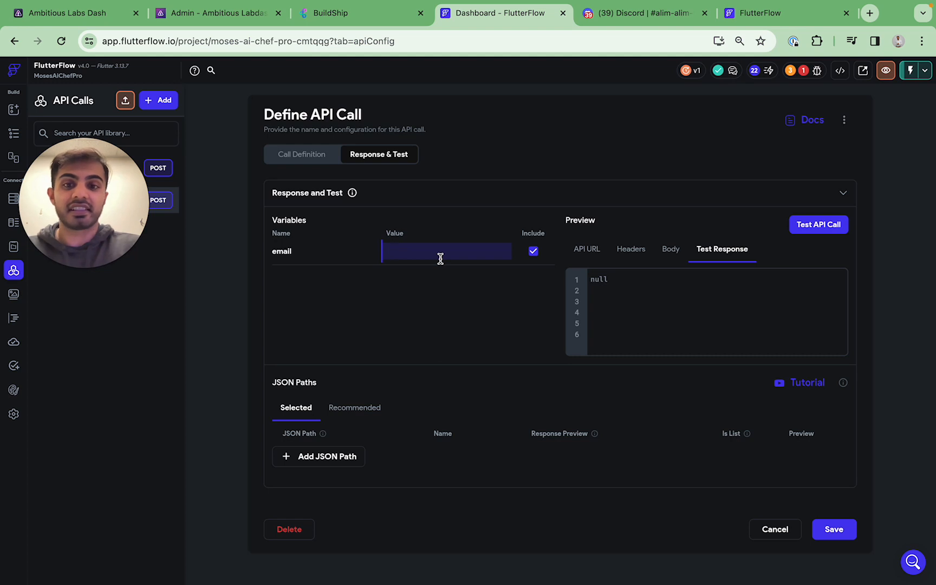
pyautogui.write('test@gmail.com')
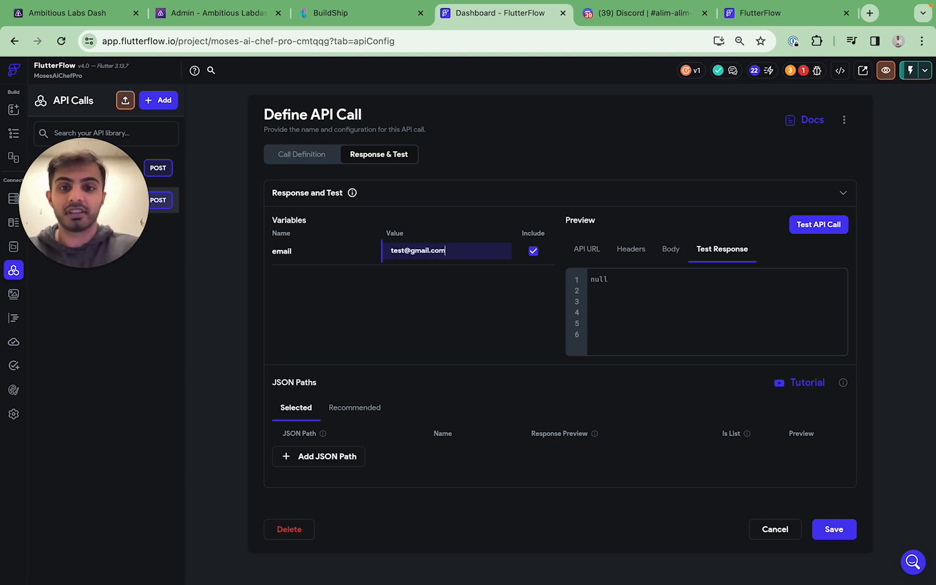
pyautogui.click(818, 224)
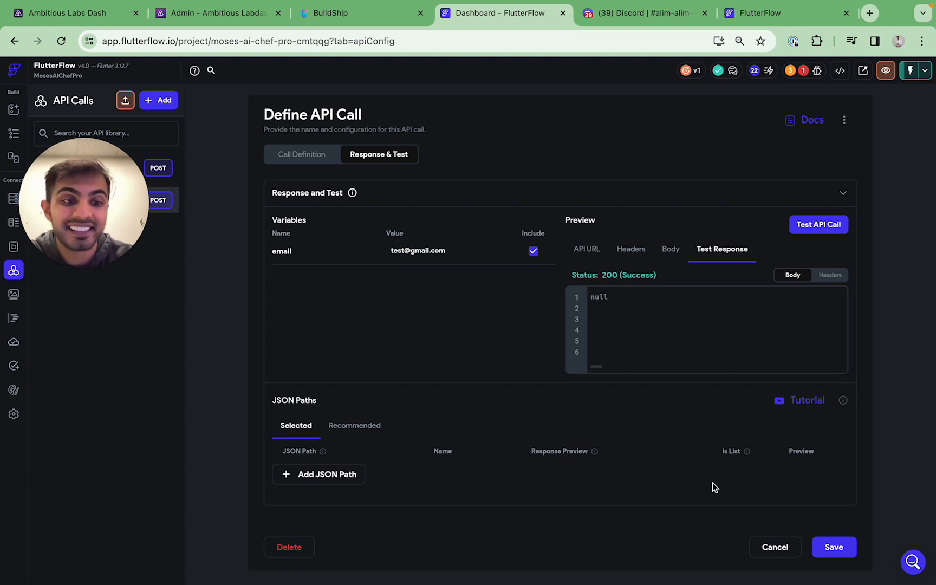
pyautogui.click(834, 547)
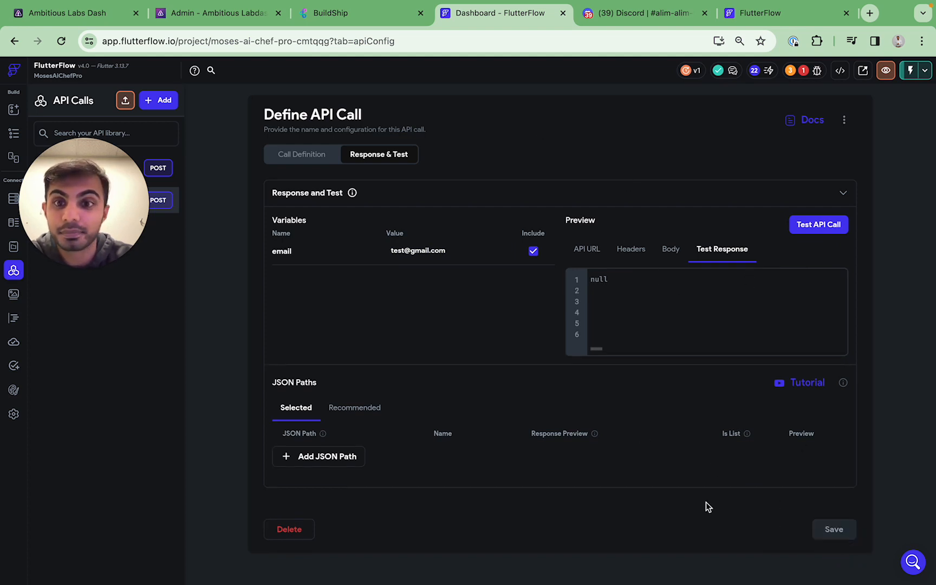
# Review the call's URL and JSON body before moving to BuildShip
pyautogui.click(301, 161)
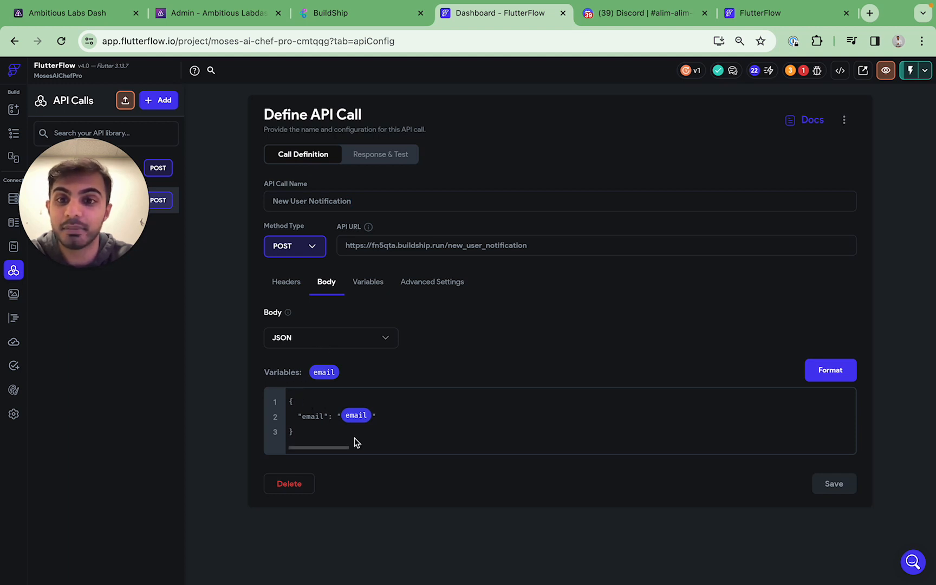
pyautogui.click(389, 151)
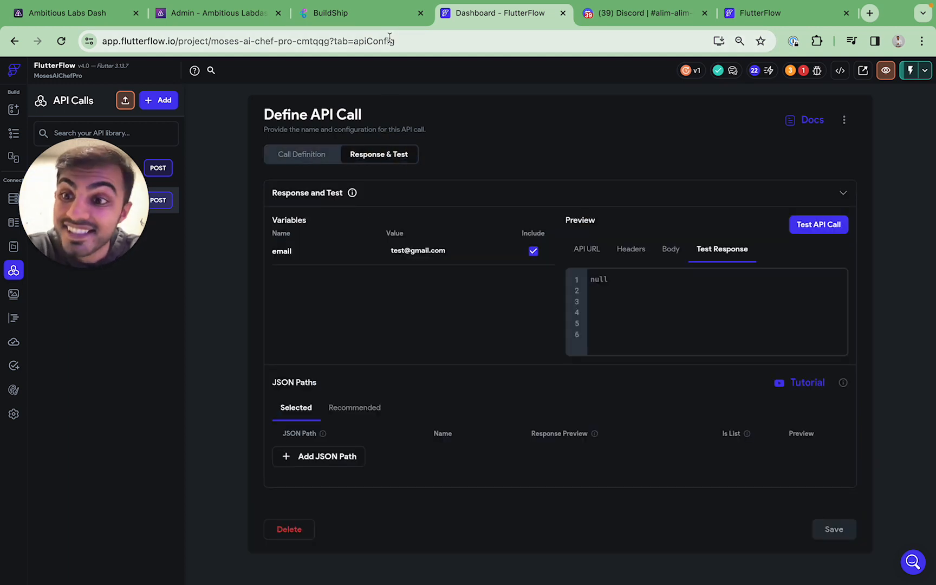
pyautogui.click(361, 24)
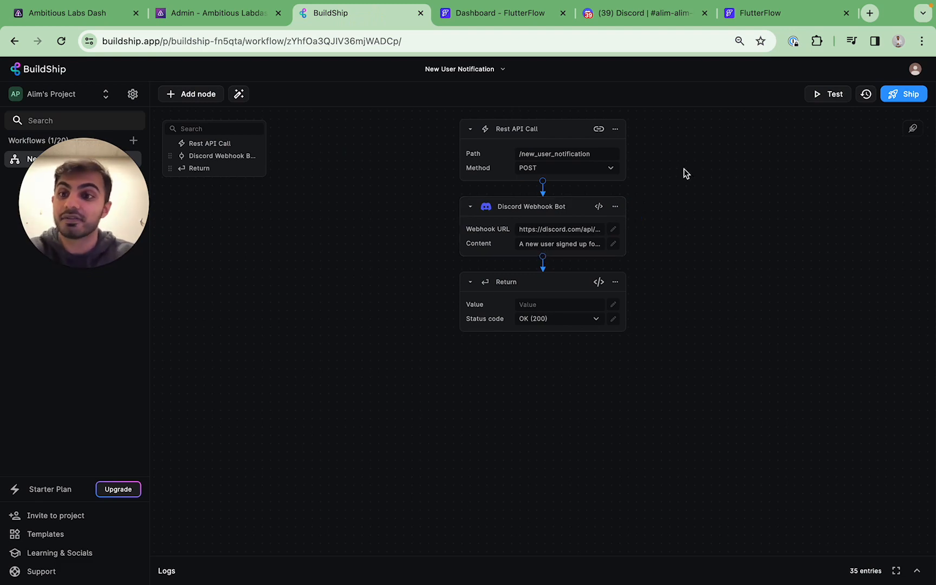
# Edit the Rest API Call trigger and add a new input parameter
pyautogui.click(616, 130)
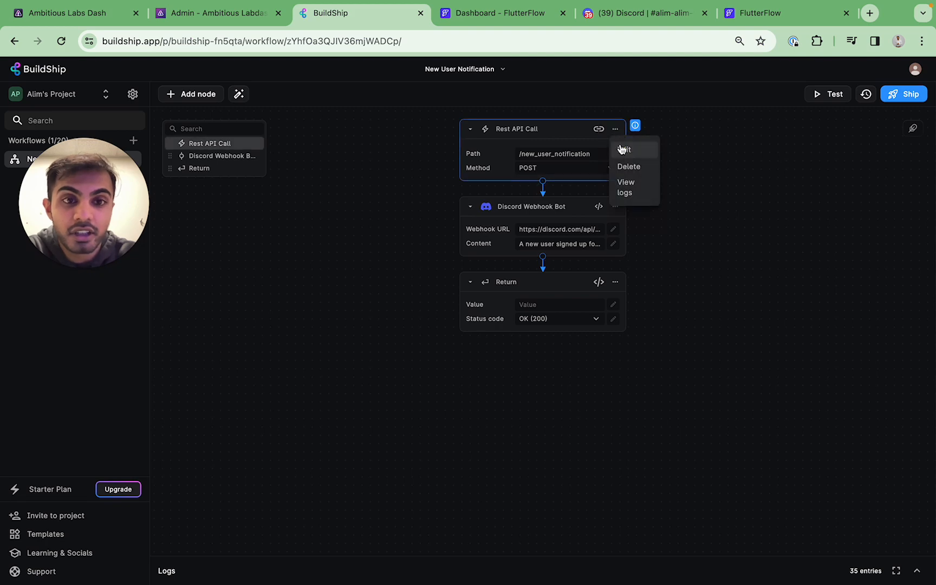
pyautogui.click(625, 150)
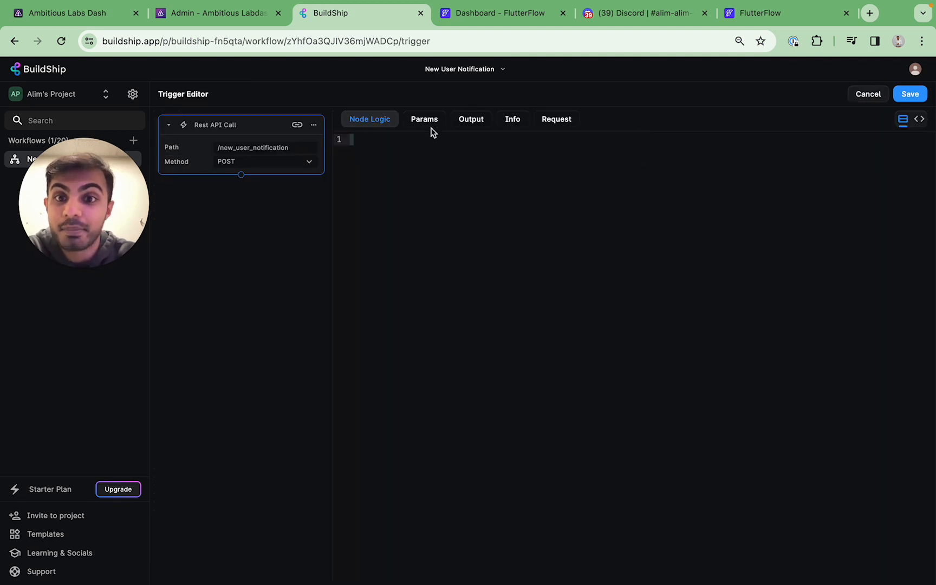
pyautogui.click(432, 125)
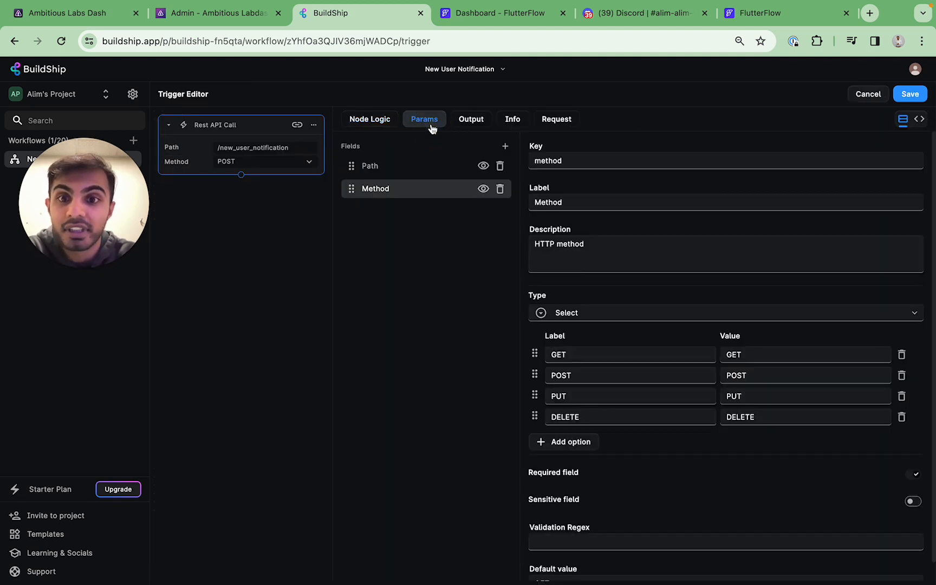
pyautogui.click(505, 147)
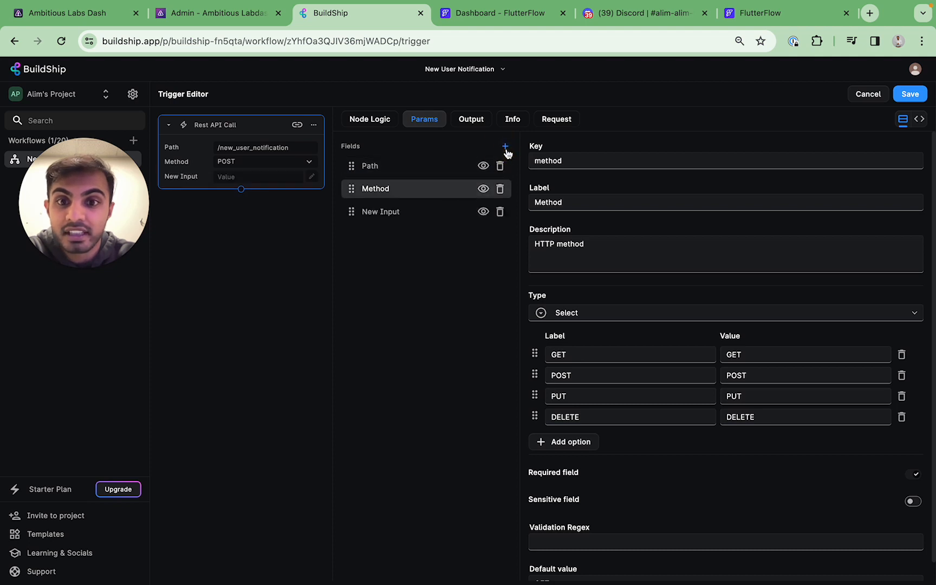
pyautogui.click(439, 211)
# Set the new input's key and label to 'email' and start its description
pyautogui.doubleClick(618, 161)
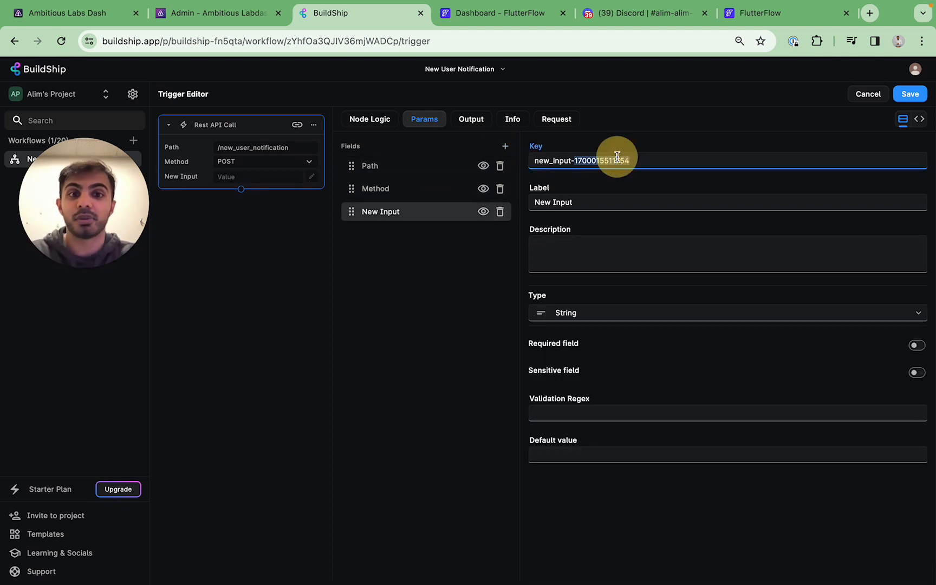
pyautogui.tripleClick(617, 161)
pyautogui.write('email')
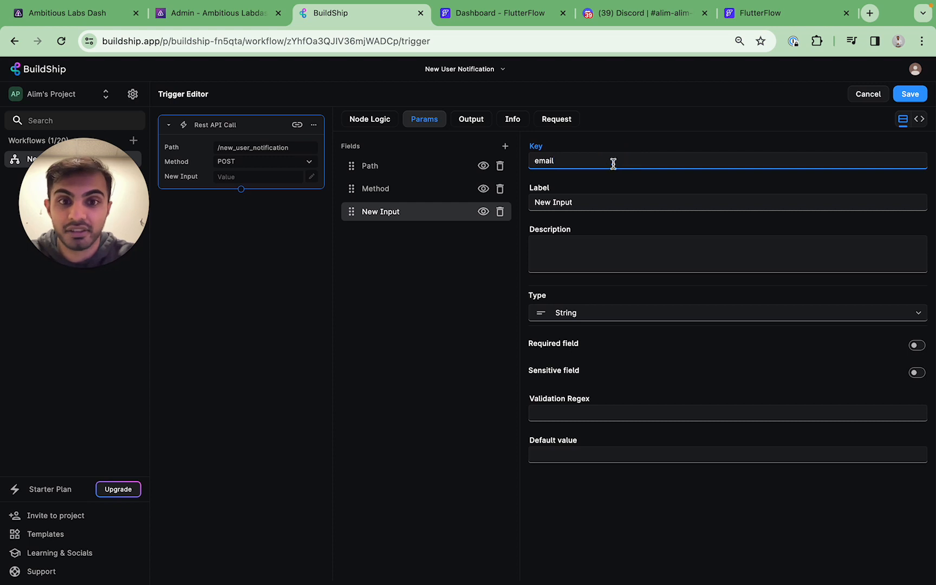
pyautogui.tripleClick(596, 200)
pyautogui.write('Em')
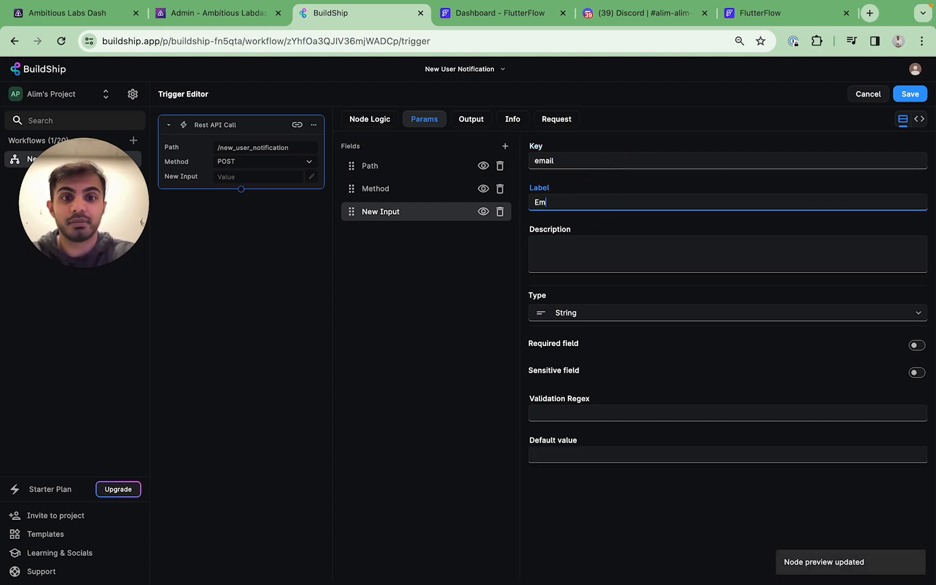
pyautogui.write('ail')
pyautogui.hotkey('ctrl', 'a')
pyautogui.write('email')
pyautogui.press('Tab')
pyautogui.write('emai')
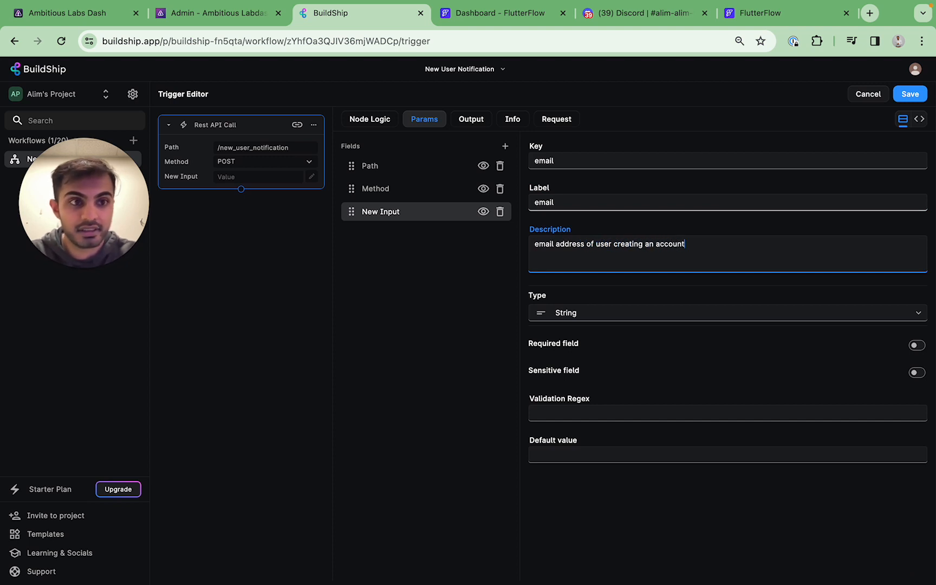
# Save the trigger's email input and inspect the New Input value's variable list
pyautogui.click(910, 94)
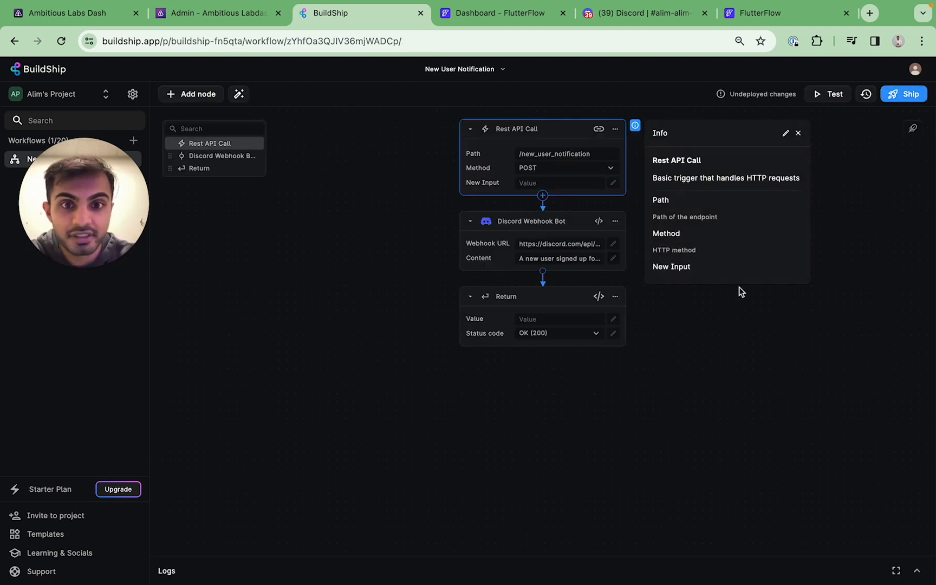
pyautogui.click(703, 321)
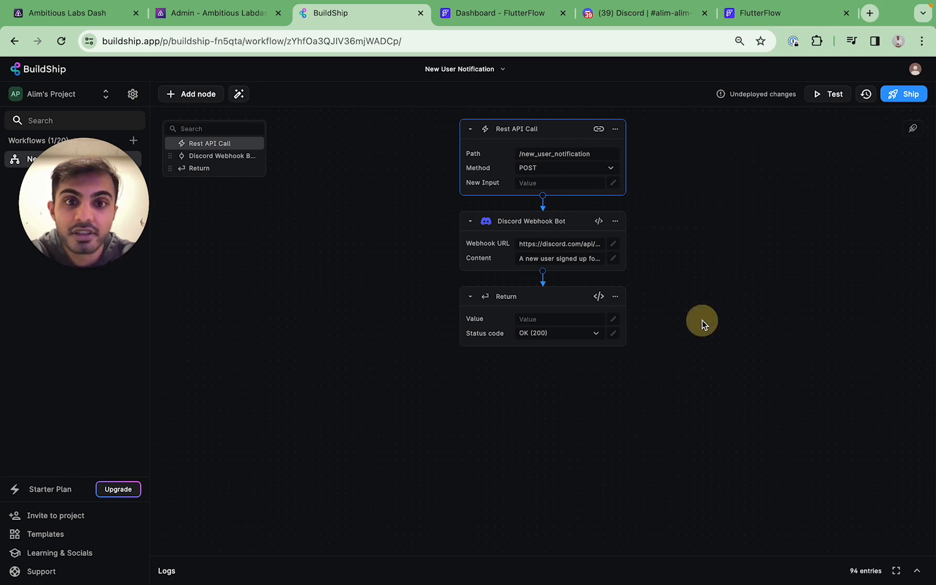
pyautogui.click(558, 184)
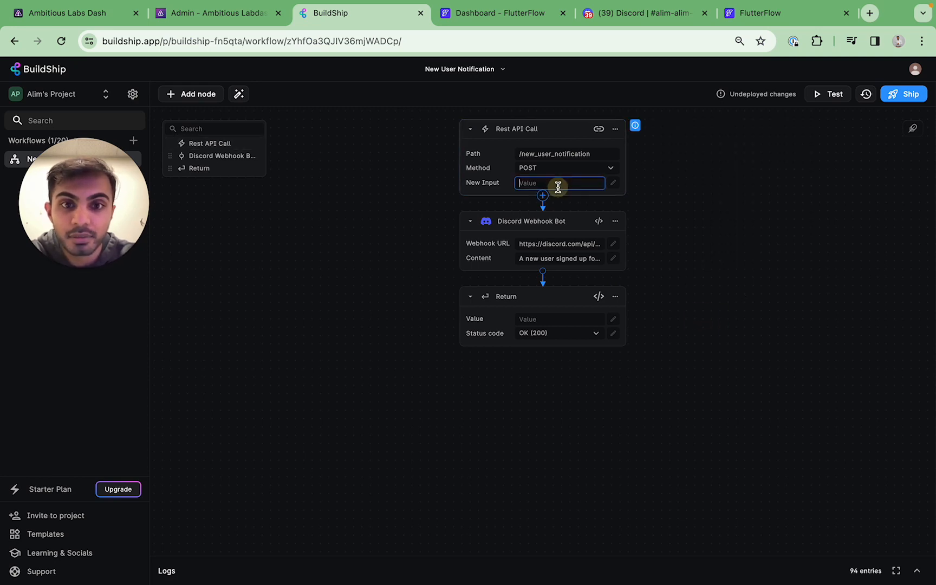
pyautogui.click(613, 183)
pyautogui.click(561, 203)
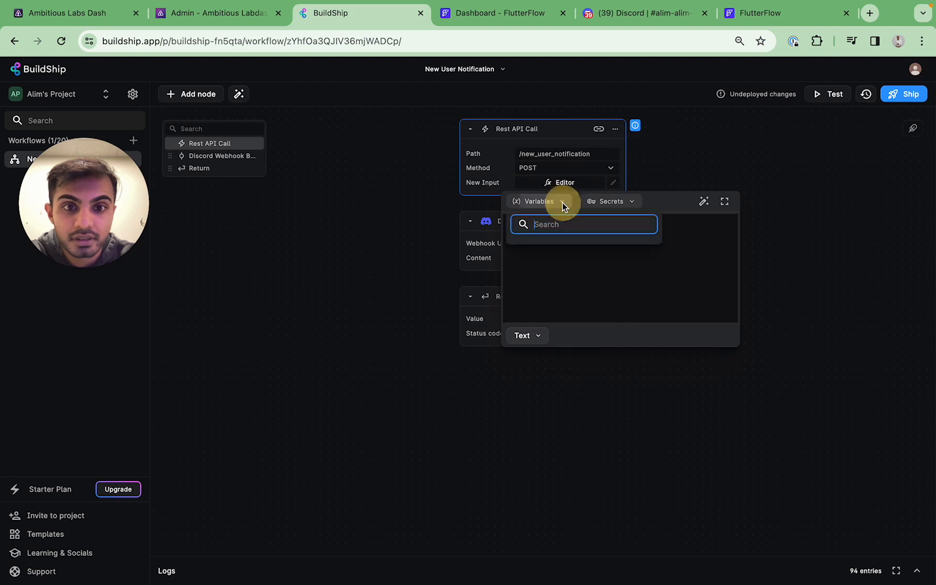
pyautogui.click(545, 274)
pyautogui.click(524, 202)
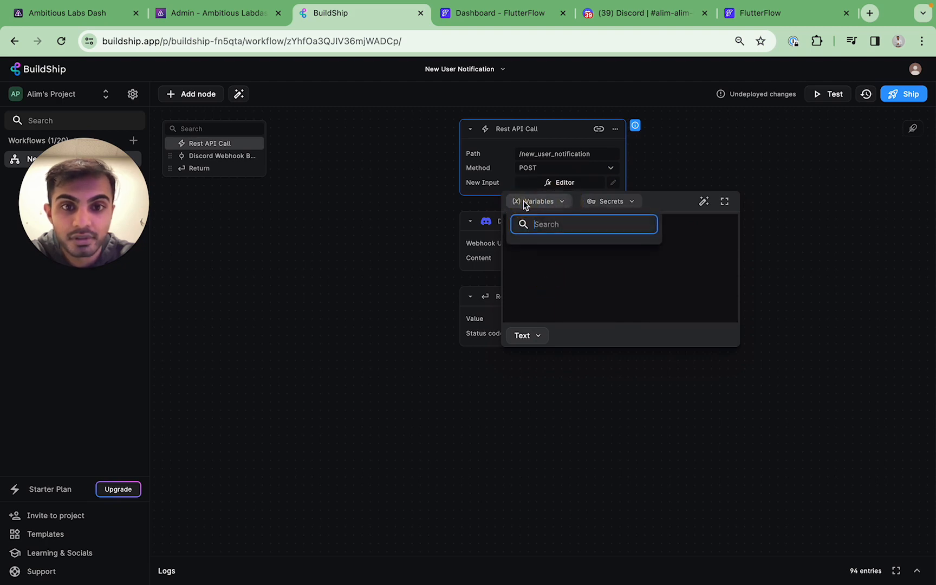
pyautogui.click(558, 265)
pyautogui.click(740, 182)
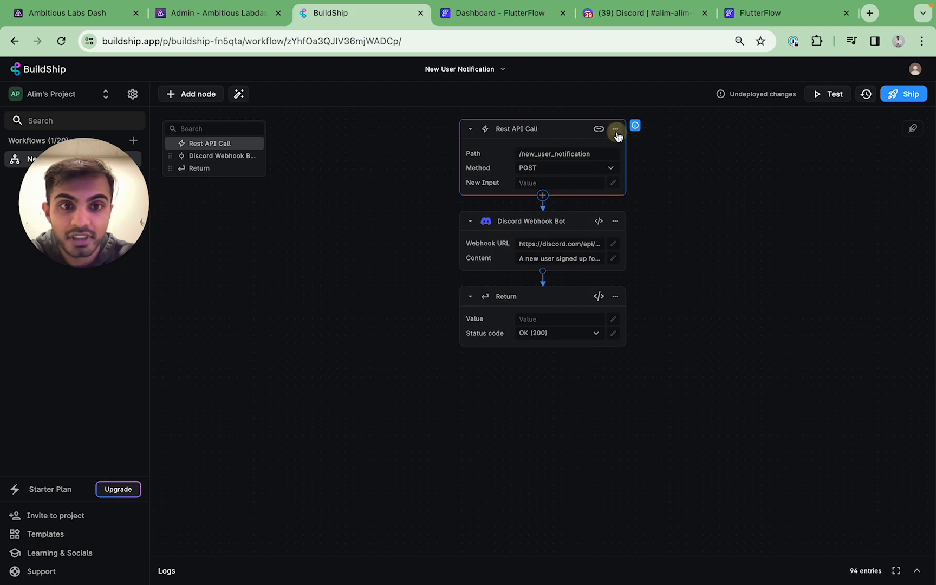
# Relabel the input 'email', describe it as 'email address of new' user, and save
pyautogui.click(615, 129)
pyautogui.click(625, 151)
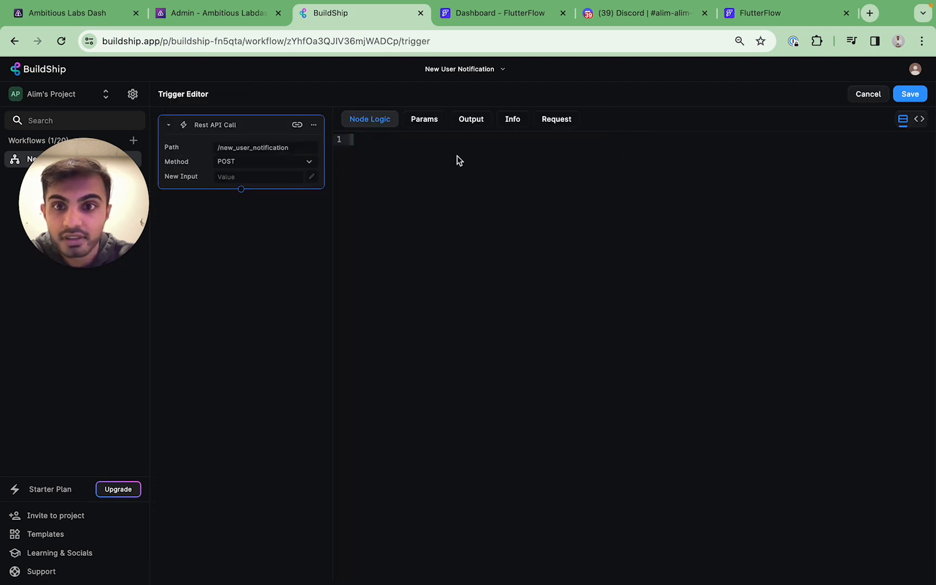
pyautogui.click(445, 123)
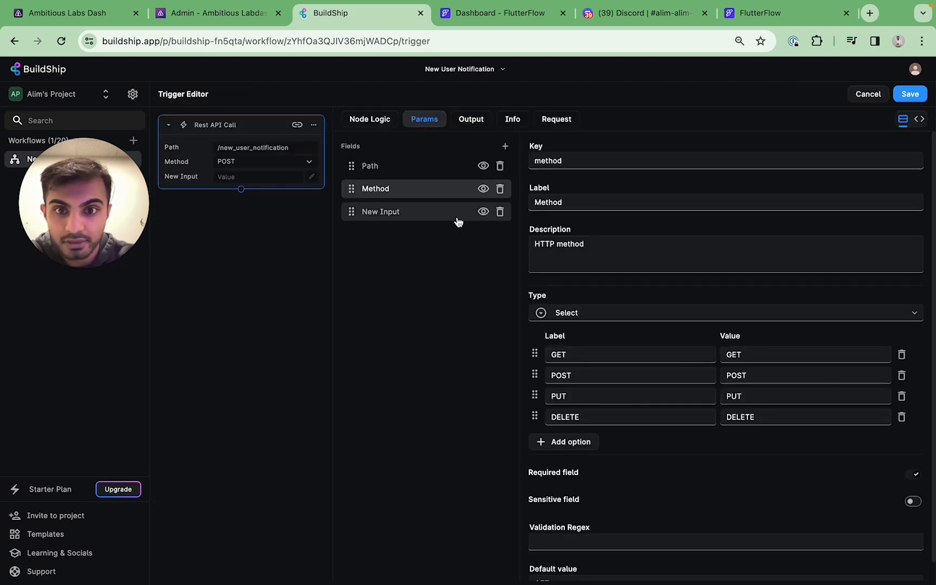
pyautogui.click(450, 216)
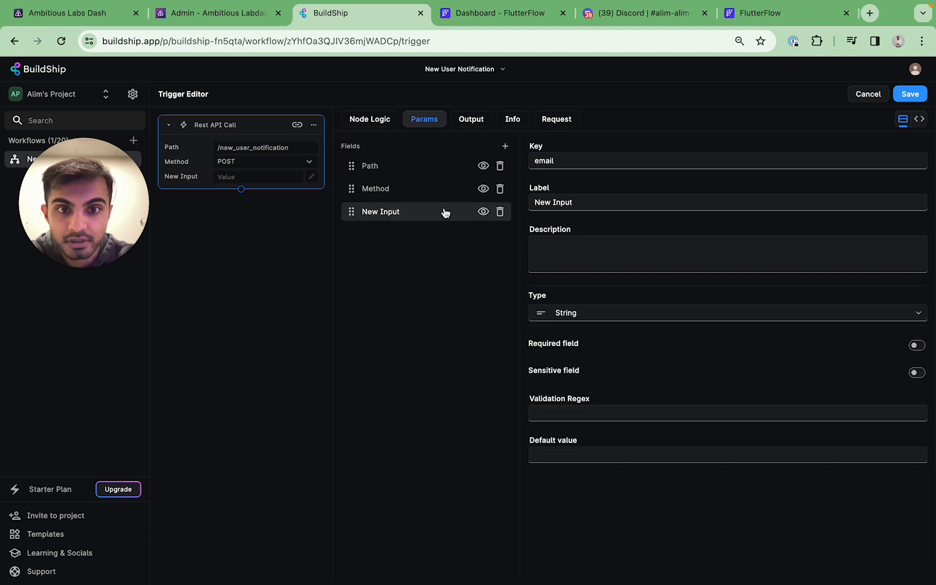
pyautogui.click(429, 194)
pyautogui.click(429, 211)
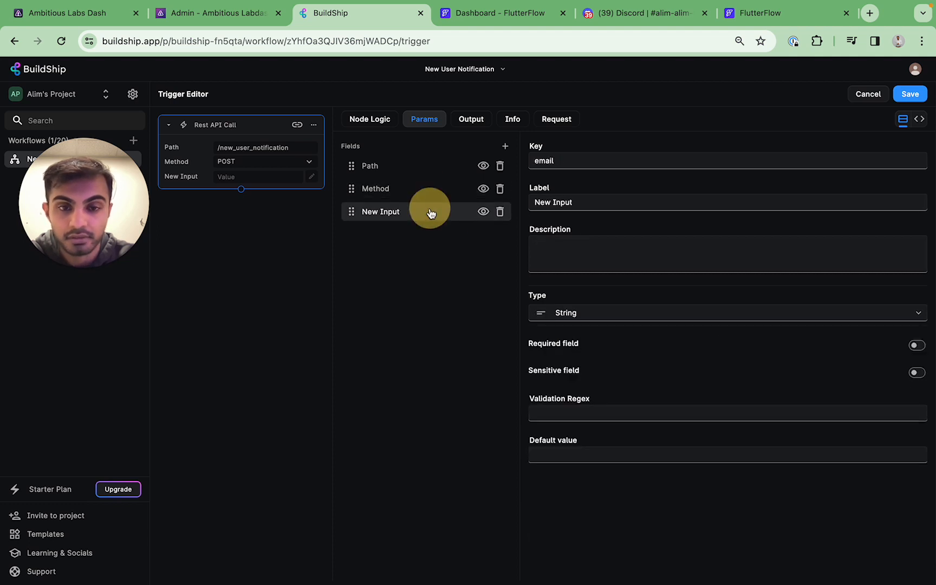
pyautogui.click(569, 199)
pyautogui.hotkey('ctrl', 'a')
pyautogui.write('email')
pyautogui.click(568, 238)
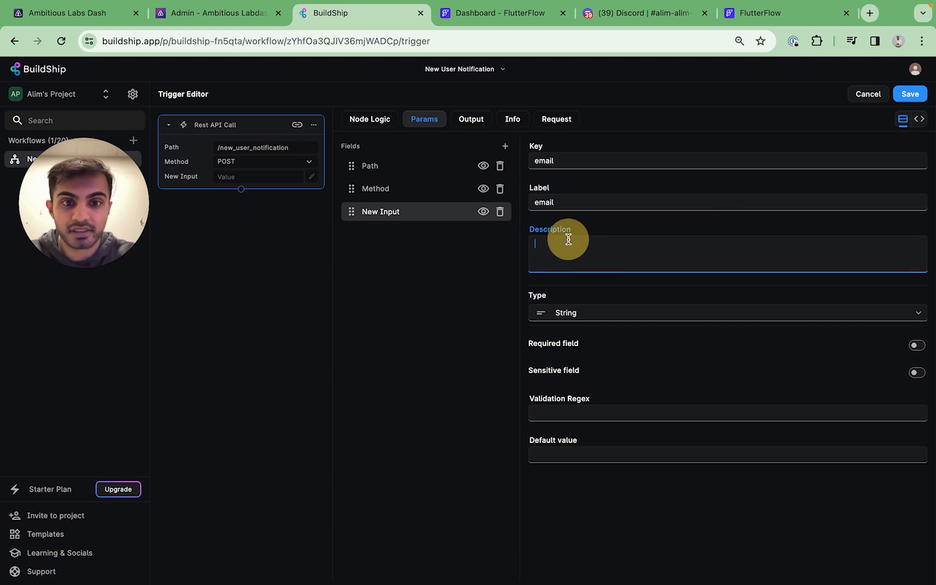
pyautogui.write('email address of new user')
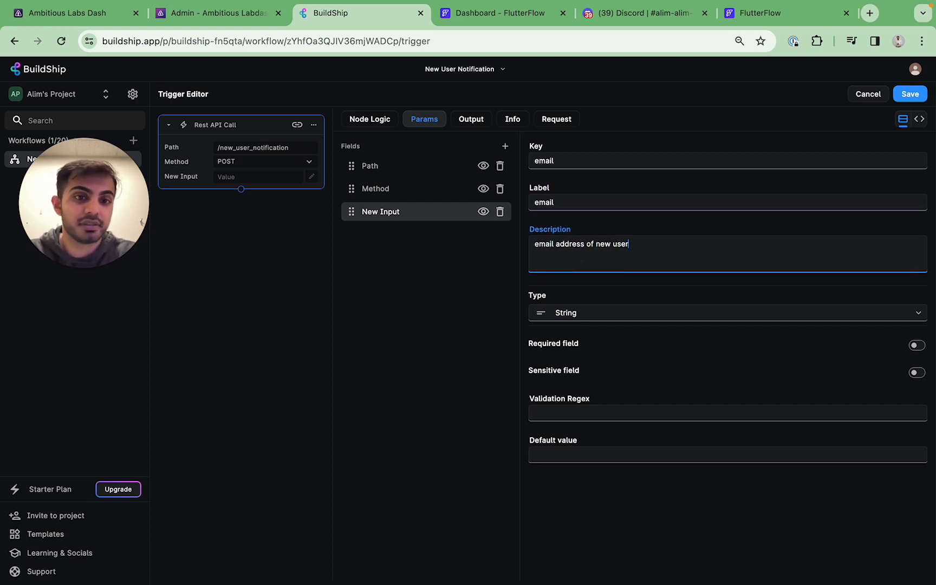
pyautogui.click(910, 93)
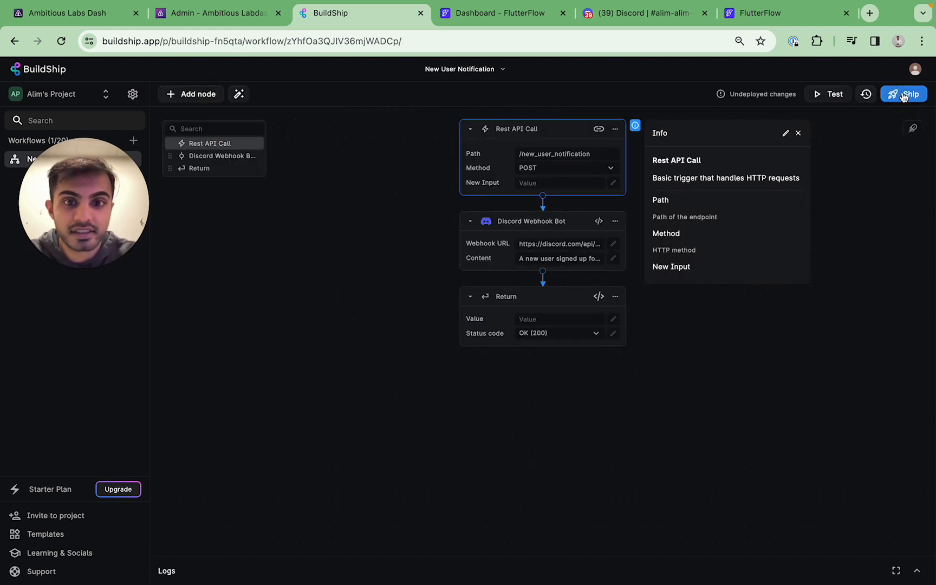
# Change the input's label to 'Email address' and save the trigger
pyautogui.click(488, 184)
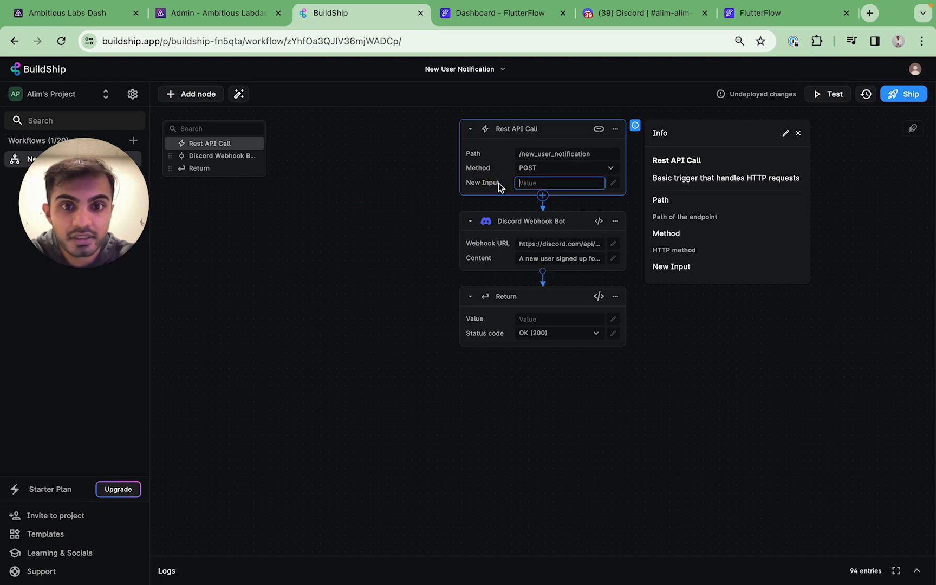
pyautogui.click(616, 132)
pyautogui.click(632, 148)
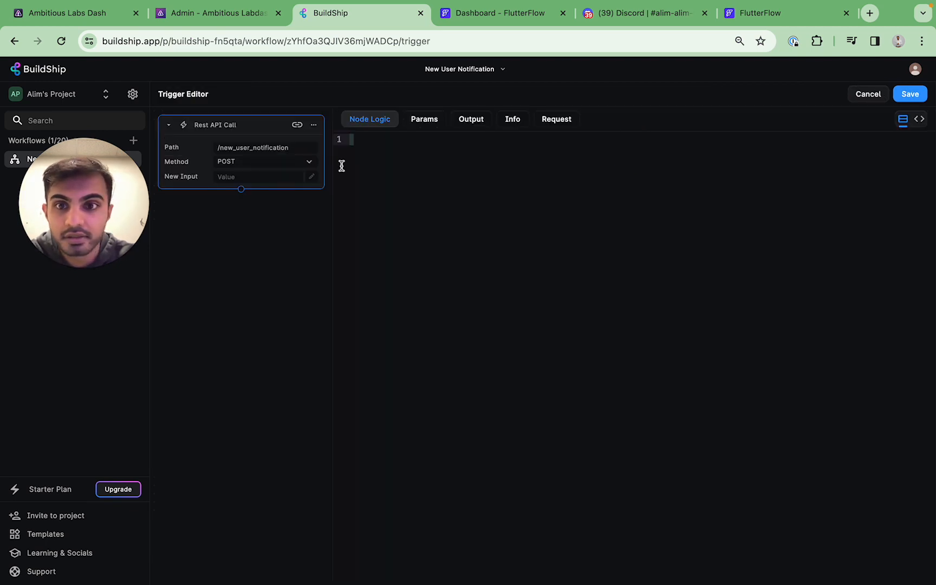
pyautogui.click(440, 121)
pyautogui.click(413, 211)
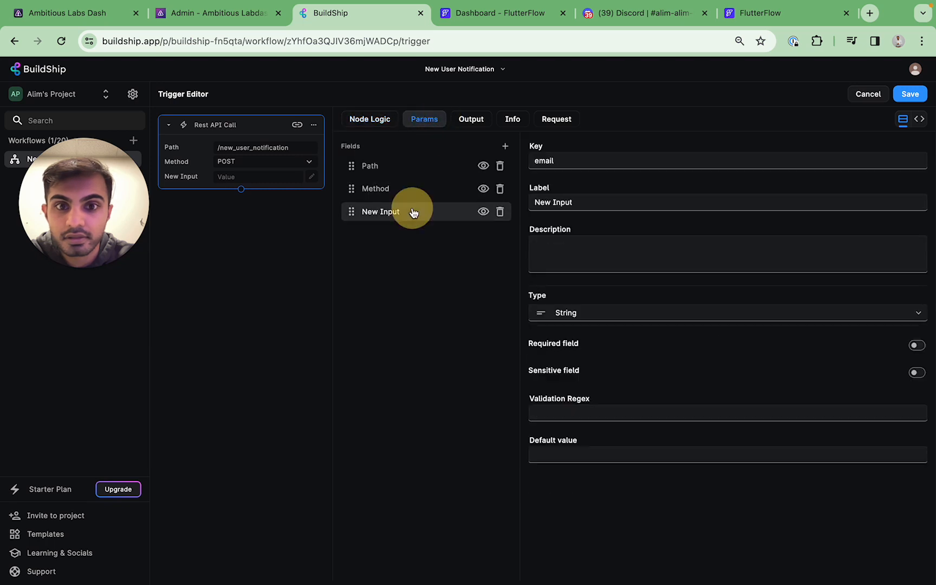
pyautogui.tripleClick(576, 196)
pyautogui.write('Email address of new us')
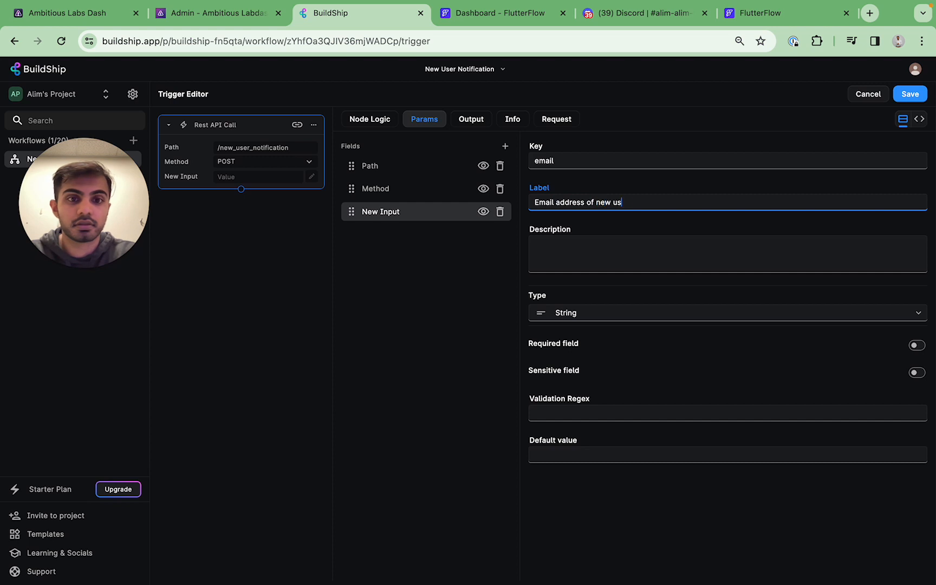
pyautogui.hotkey('alt', 'BackSpace')
pyautogui.hotkey('alt', 'BackSpace')
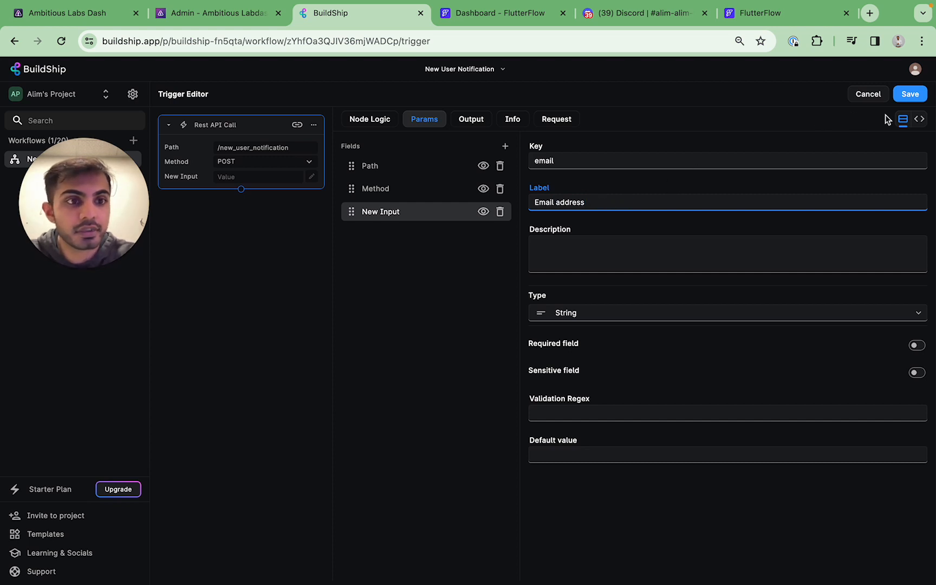
pyautogui.click(912, 95)
pyautogui.click(701, 297)
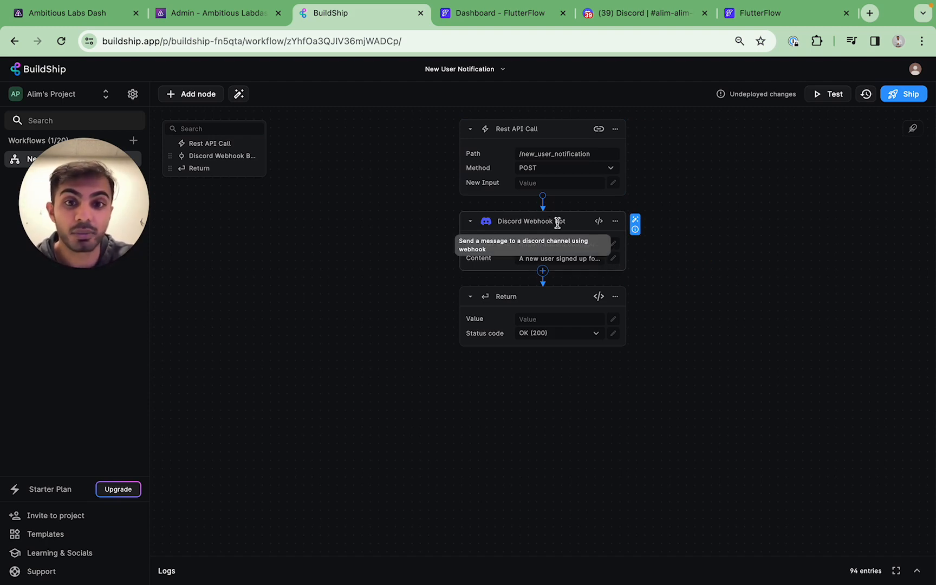
# Append 'Email address:' plus the Request > Body variable to the Discord message content
pyautogui.click(611, 259)
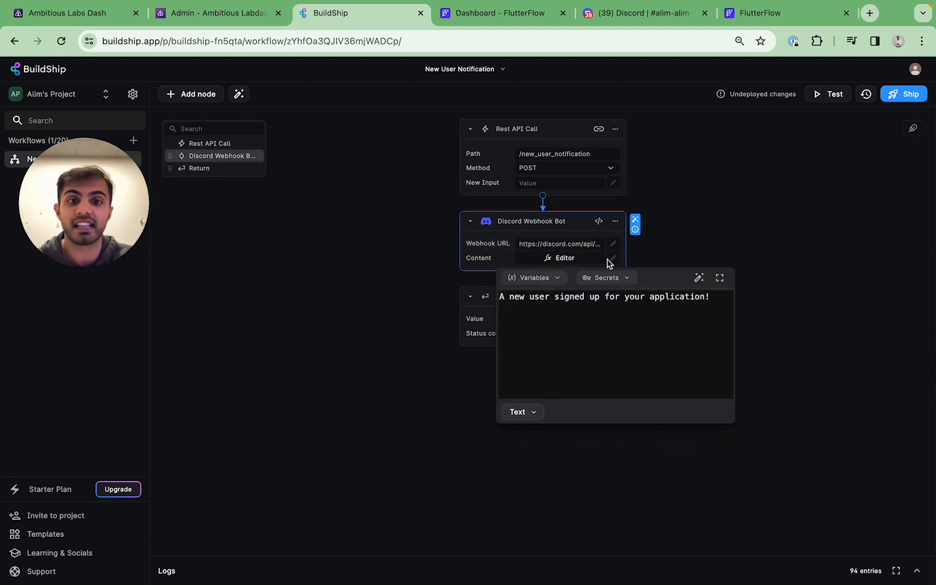
pyautogui.click(707, 304)
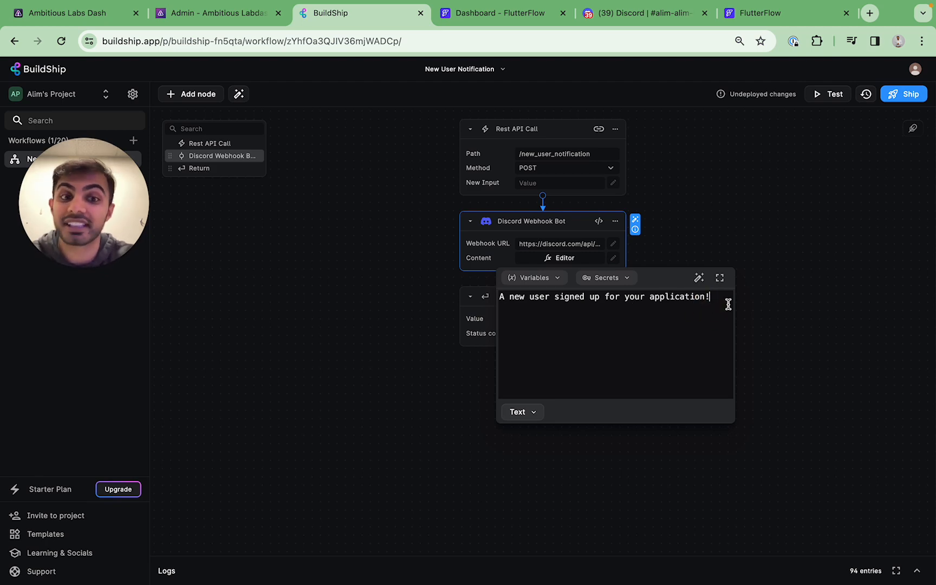
pyautogui.write('Email address:')
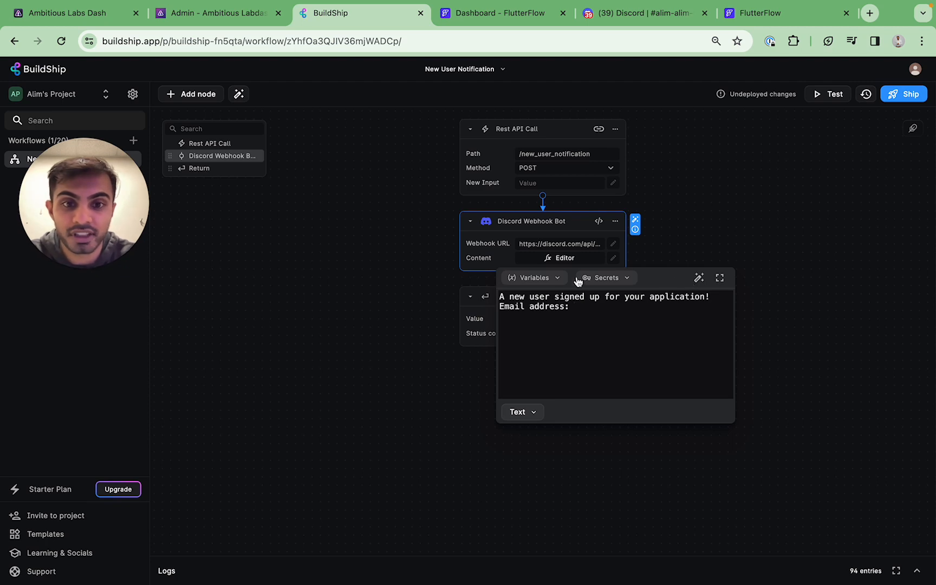
pyautogui.click(559, 278)
pyautogui.click(644, 325)
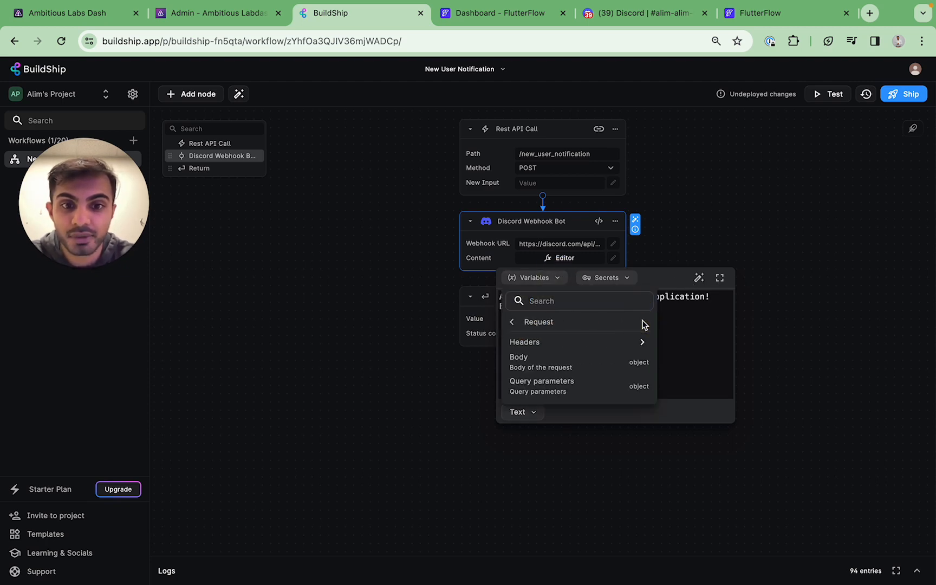
pyautogui.click(590, 366)
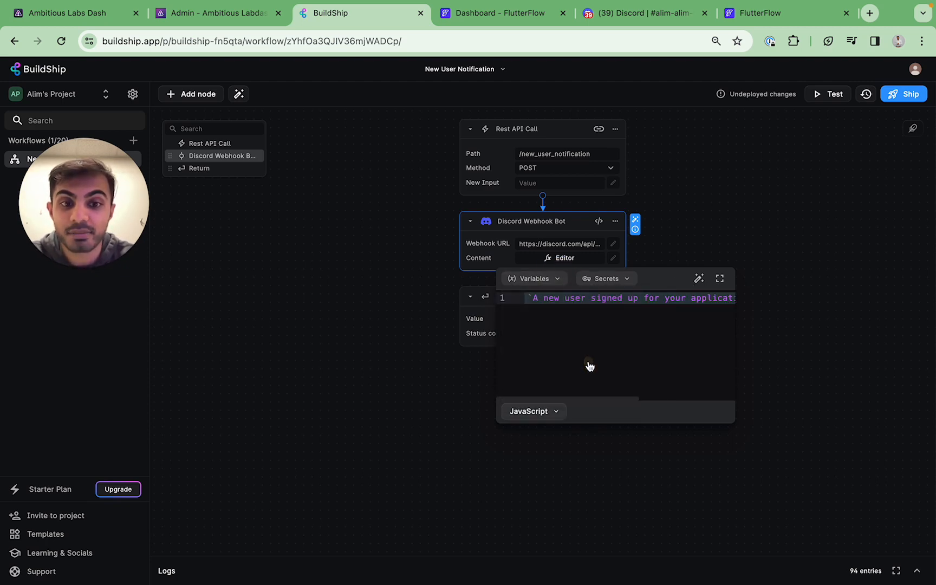
pyautogui.click(661, 297)
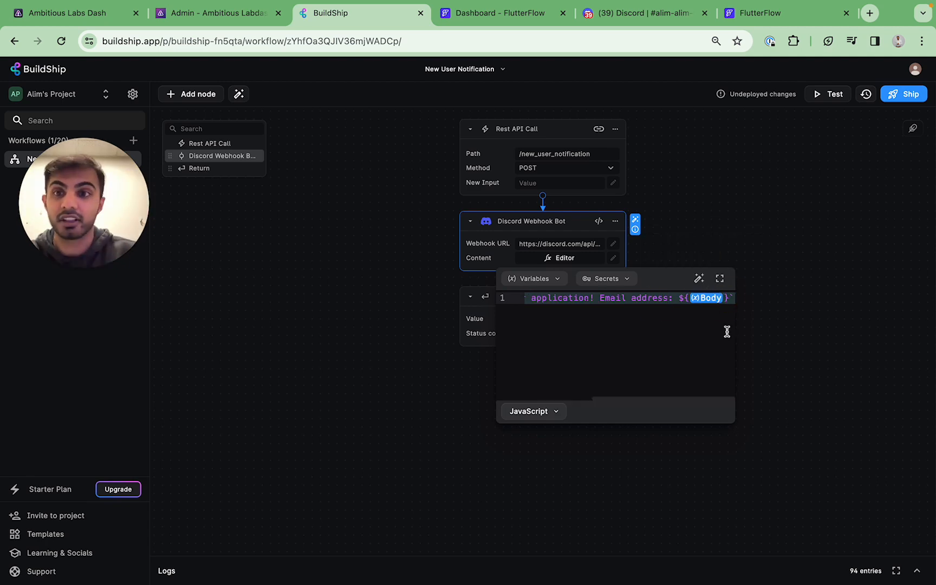
# Confirm the FlutterFlow New User Notification call definition's JSON body sends the 'email' key
pyautogui.click(505, 14)
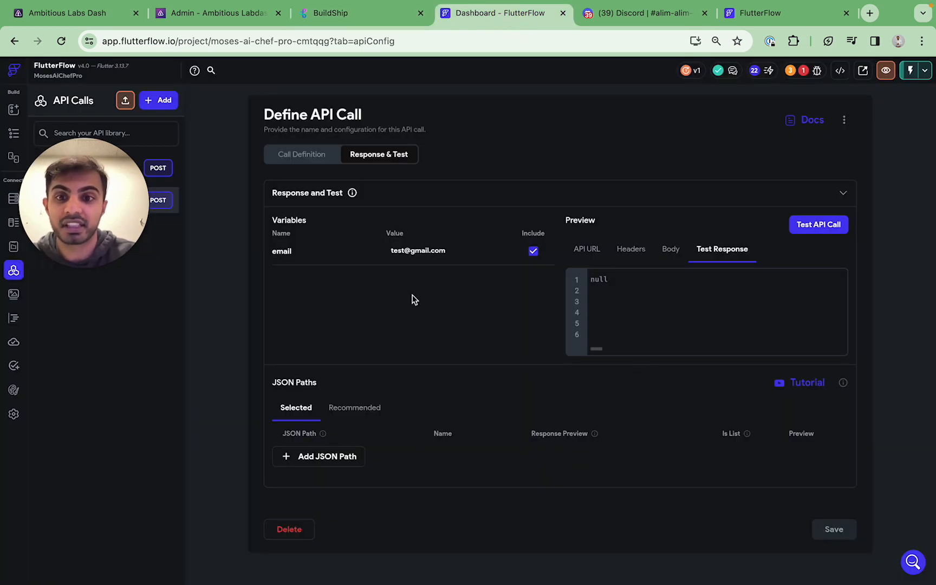
pyautogui.click(307, 157)
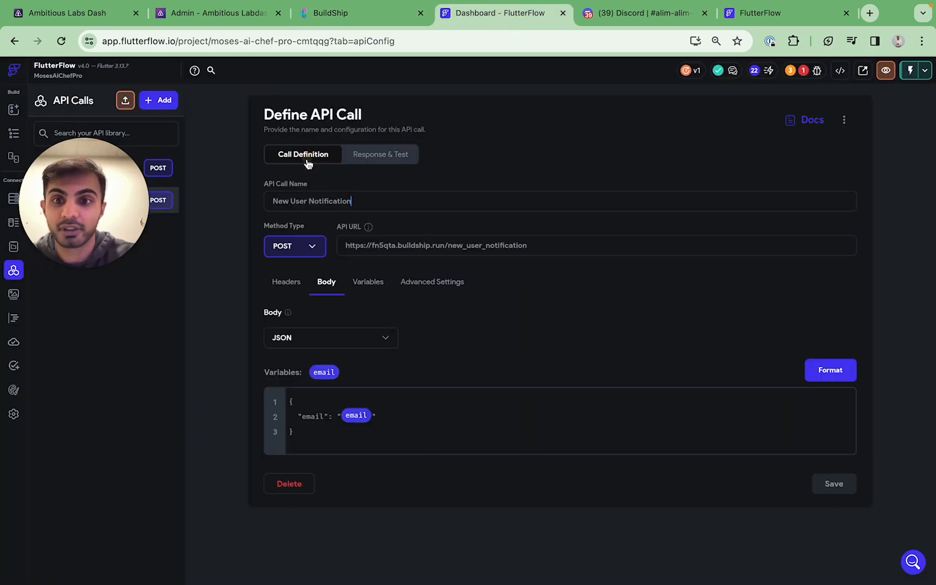
pyautogui.click(289, 404)
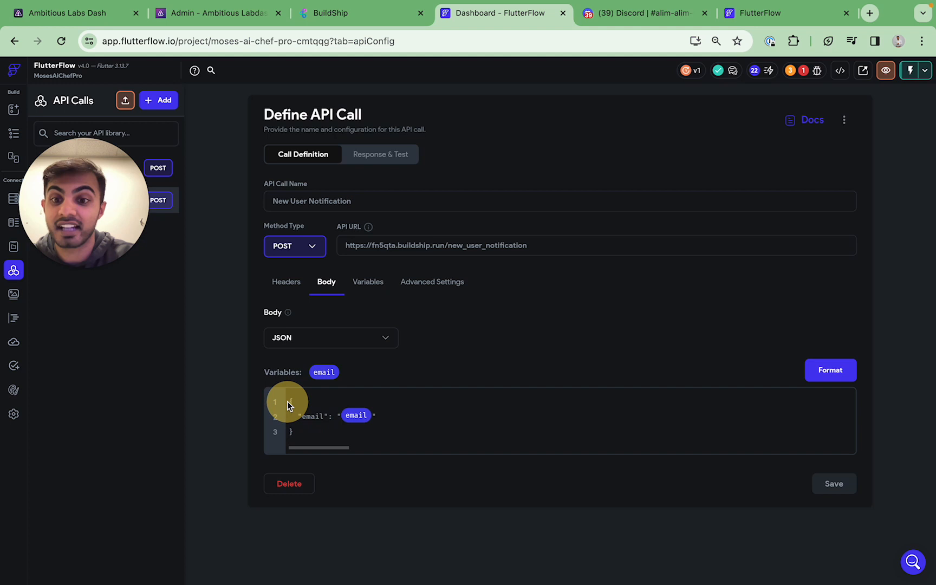
pyautogui.click(318, 420)
pyautogui.doubleClick(313, 416)
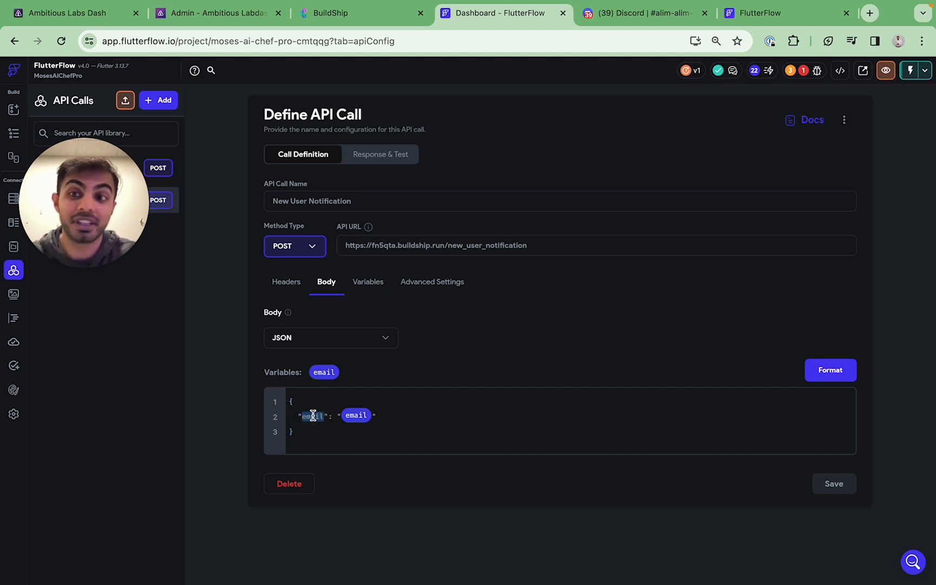
pyautogui.click(370, 19)
# Change the Discord message's variable to Body.email and ship the updated workflow
pyautogui.click(703, 296)
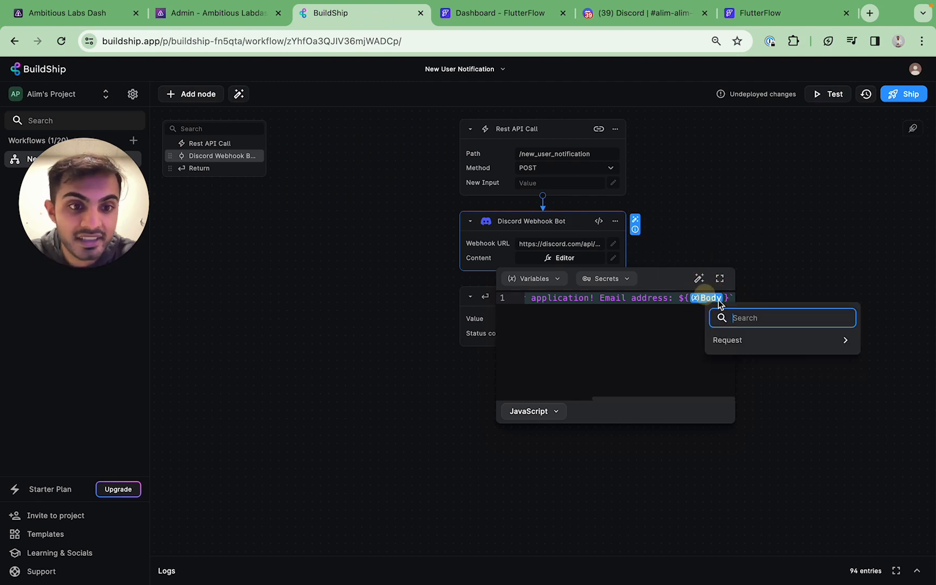
pyautogui.click(726, 318)
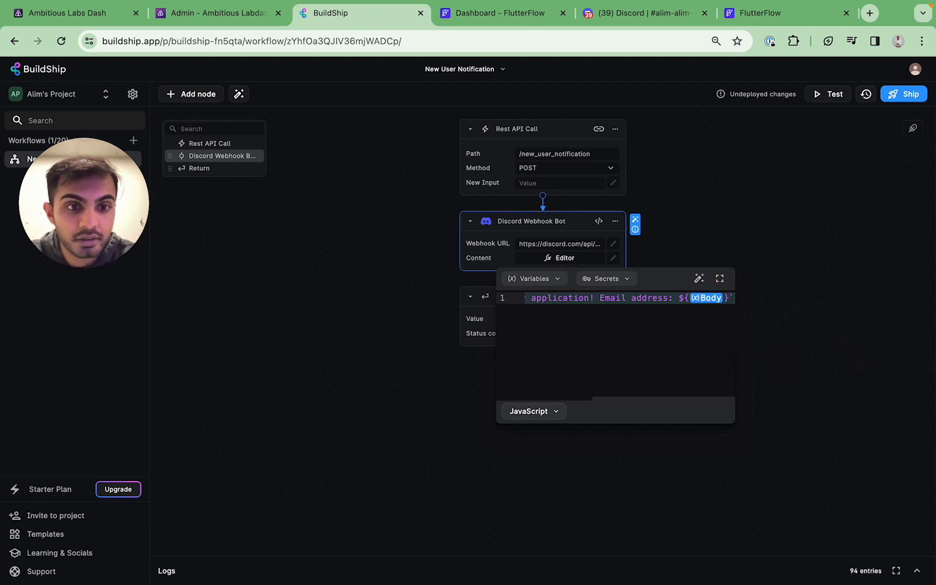
pyautogui.write('.email')
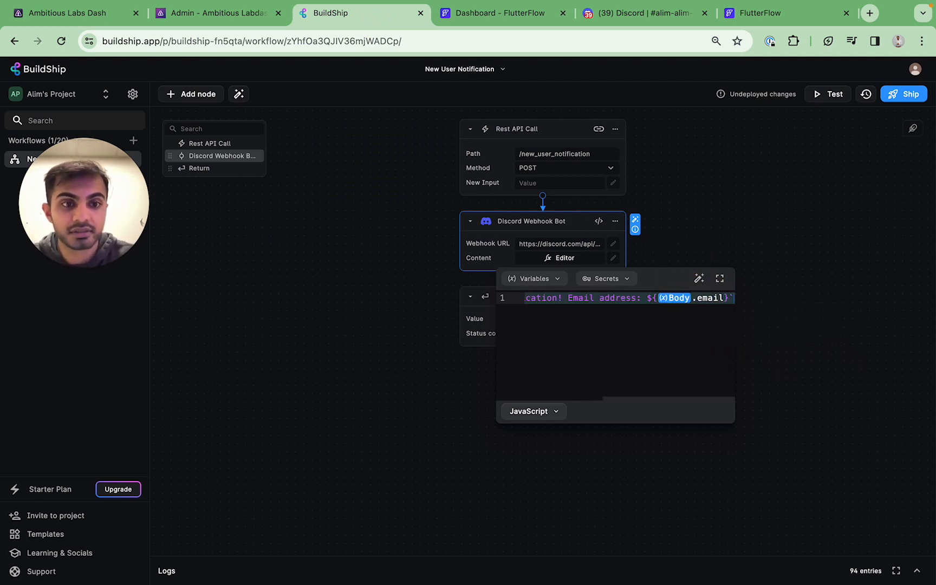
pyautogui.press('super+Left')
pyautogui.press('super+Right')
pyautogui.press('super+Left')
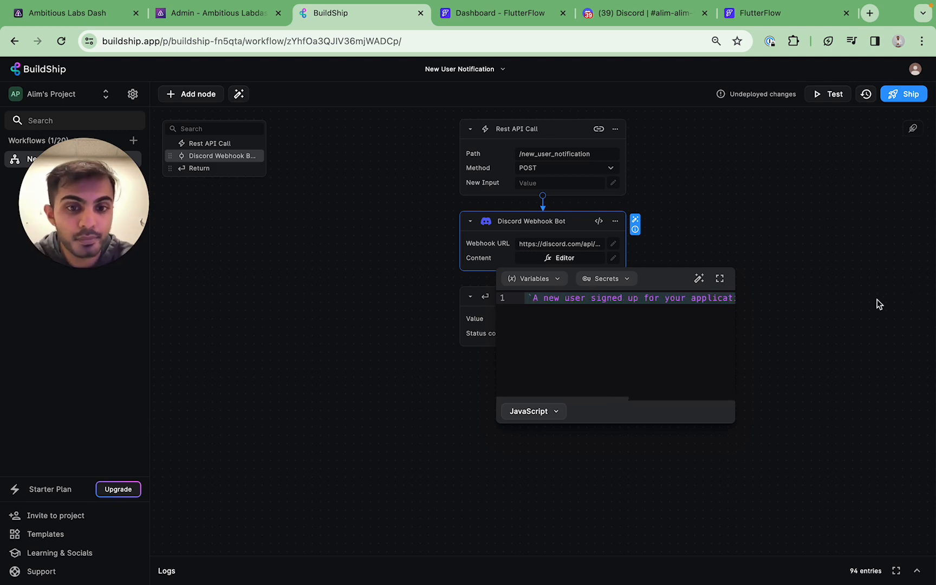
pyautogui.click(858, 307)
pyautogui.click(903, 95)
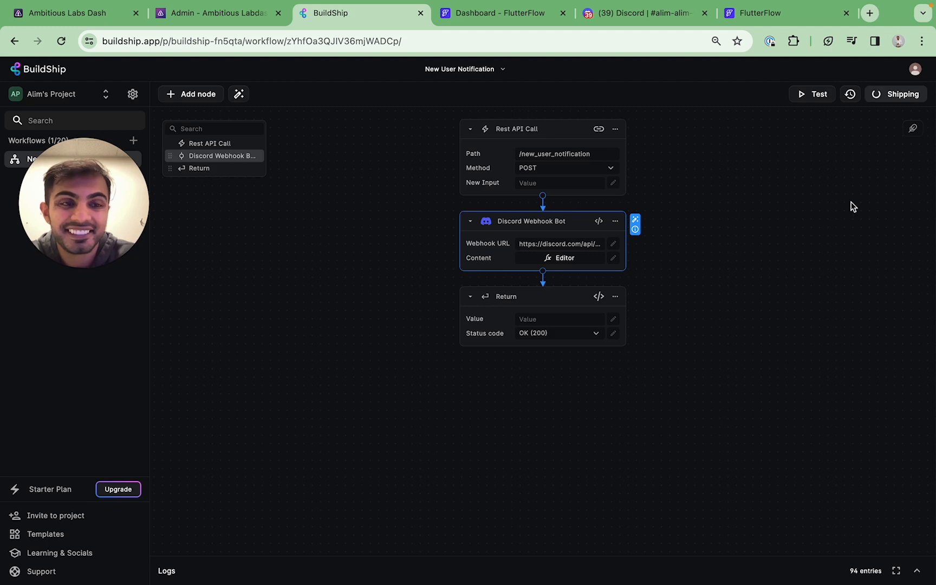
# Send test requests for the New User Notification call from FlutterFlow's Response & Test panel
pyautogui.click(519, 16)
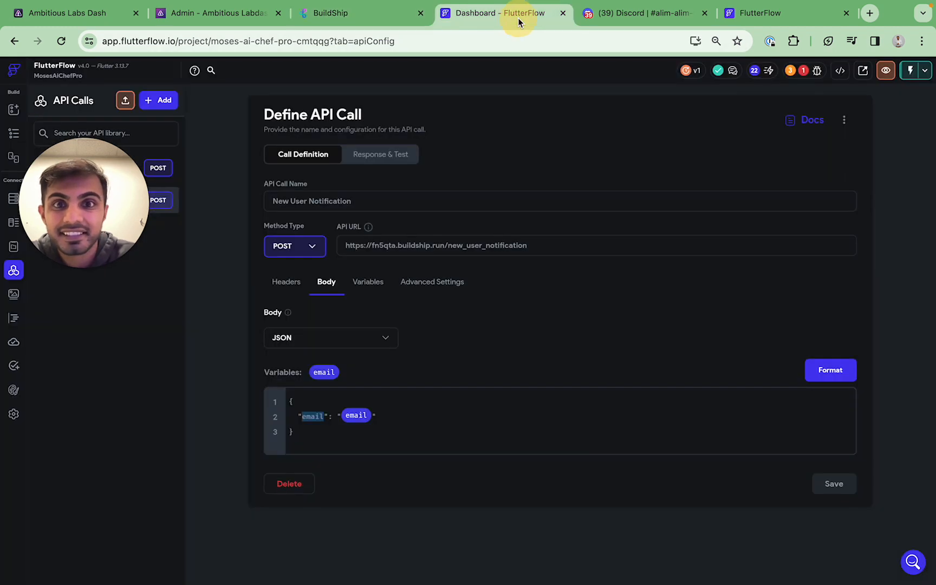
pyautogui.click(397, 157)
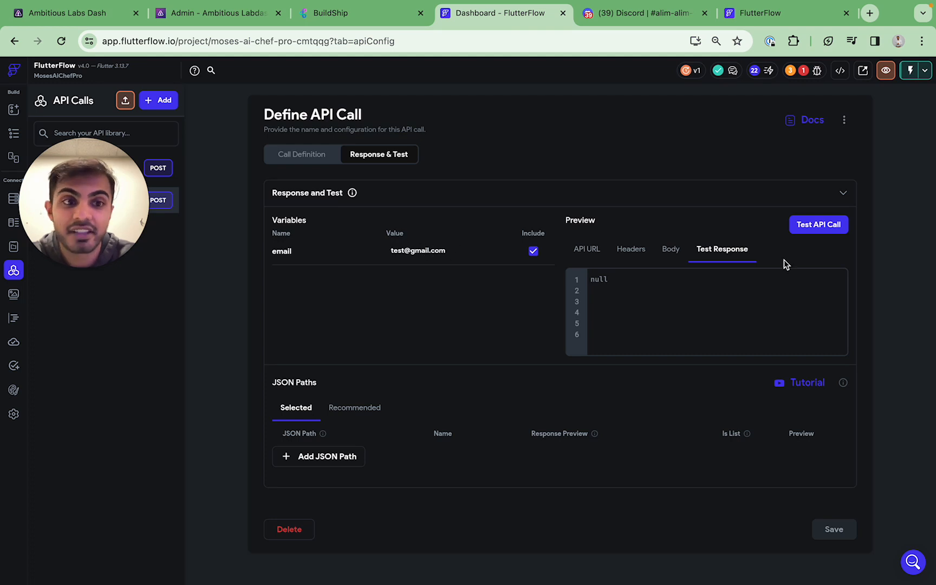
pyautogui.click(829, 224)
pyautogui.click(831, 226)
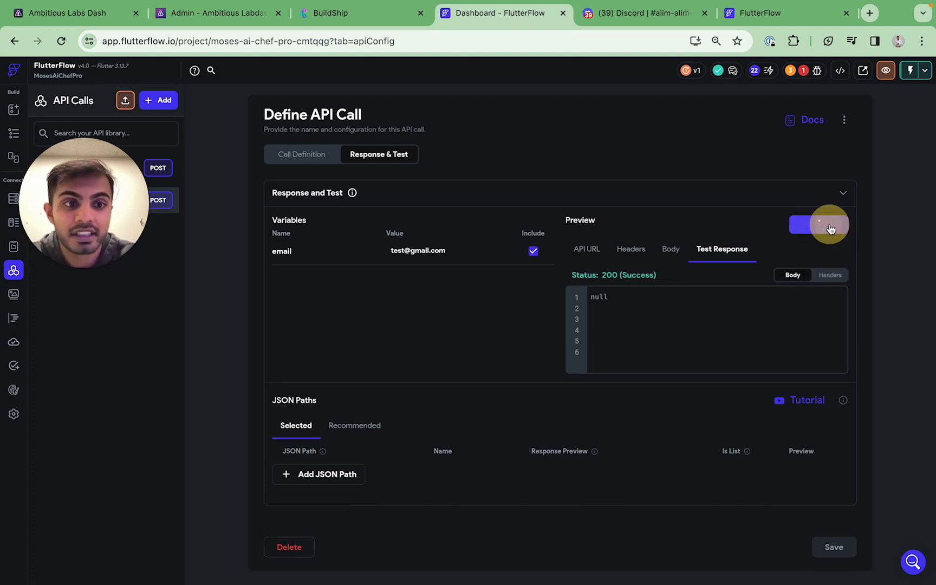
# Check that the new Discord message ends with the tested email address
pyautogui.click(653, 23)
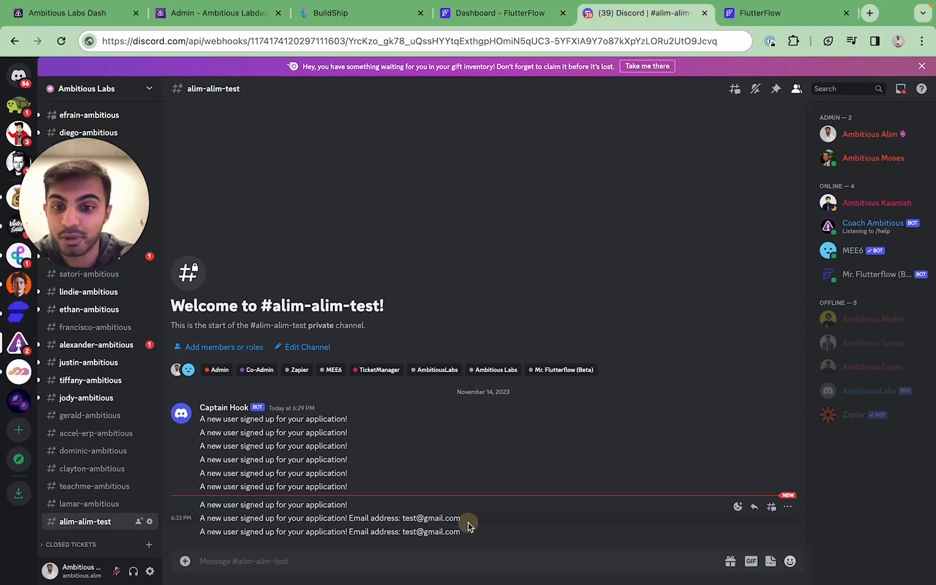
pyautogui.moveTo(468, 522); pyautogui.dragTo(353, 519)
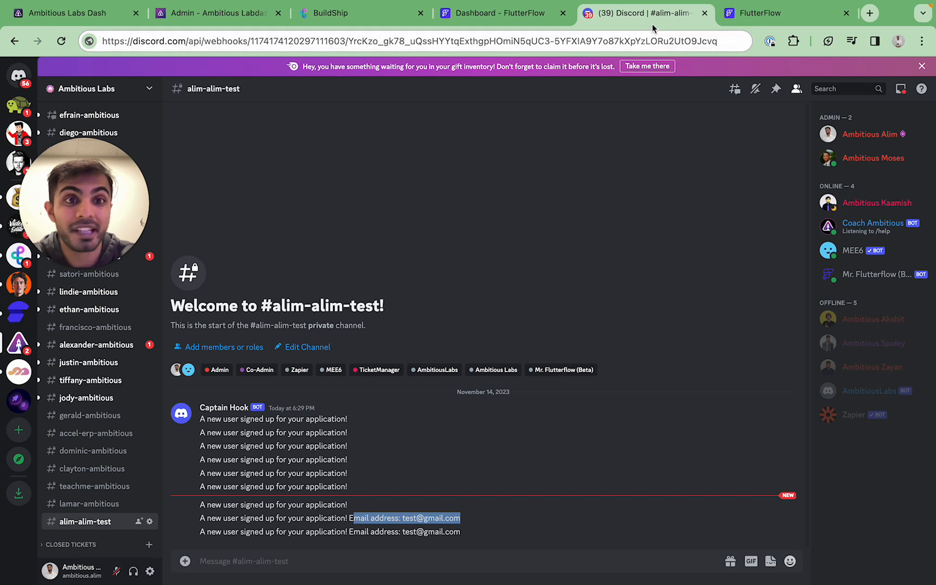
pyautogui.click(759, 19)
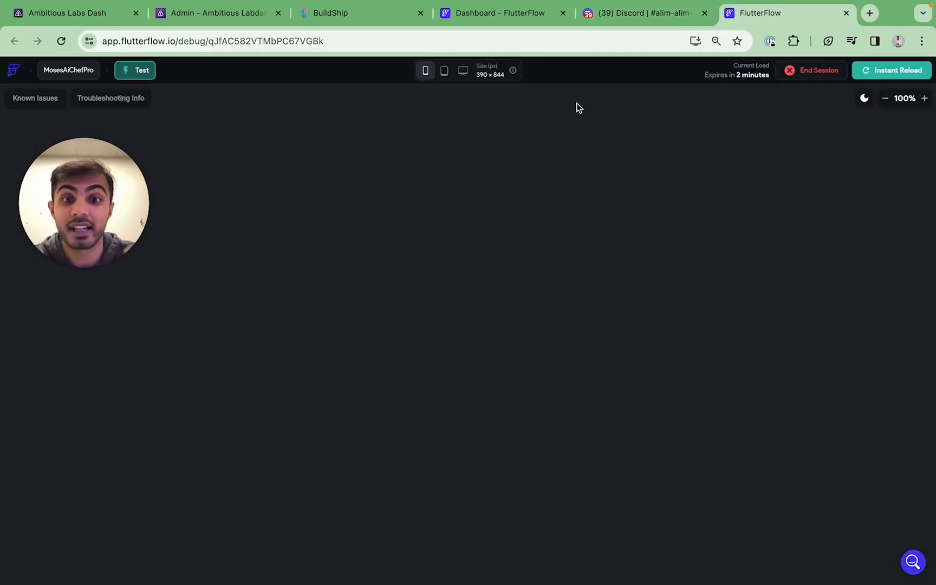
# Set the Create Account button's Backend Call action to the New User Notification API call
pyautogui.click(490, 22)
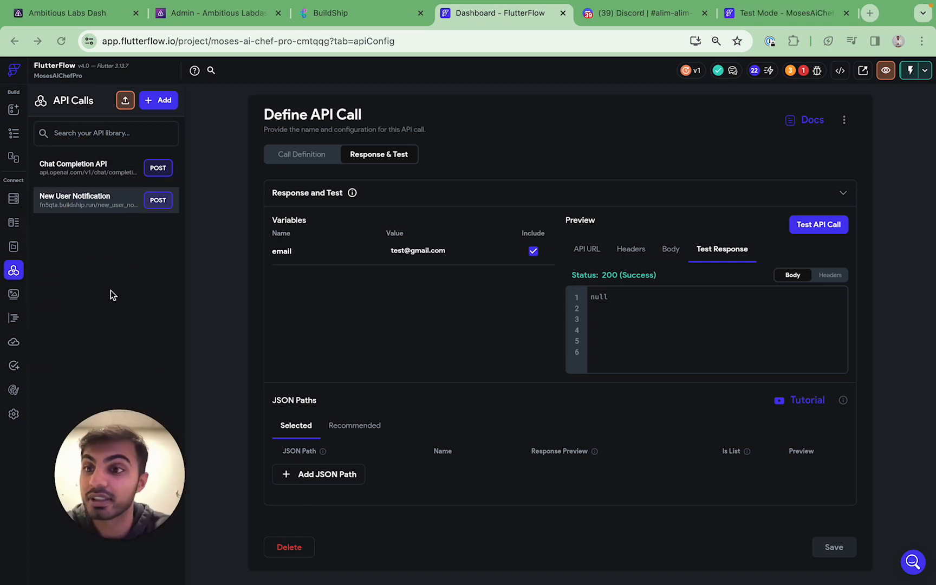
pyautogui.click(16, 113)
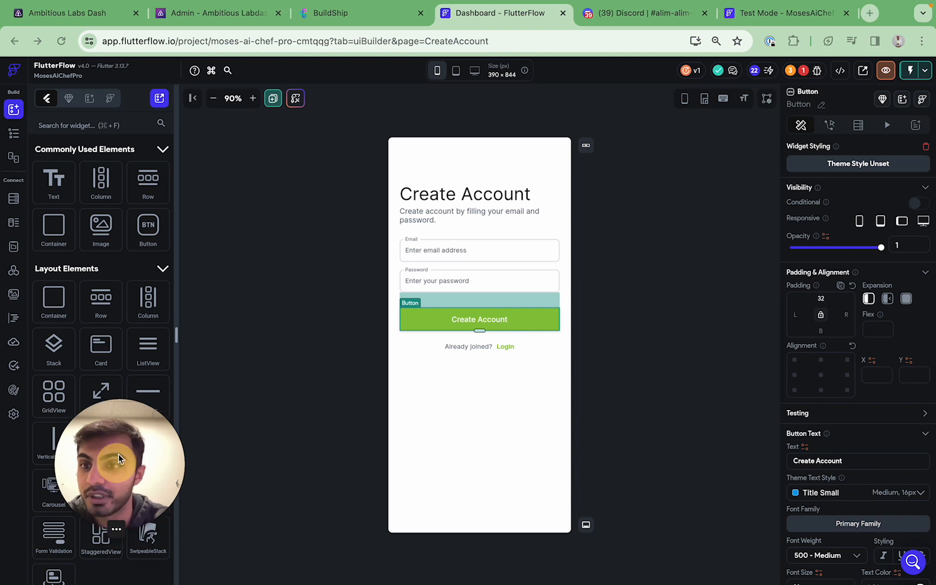
pyautogui.click(830, 126)
pyautogui.click(896, 184)
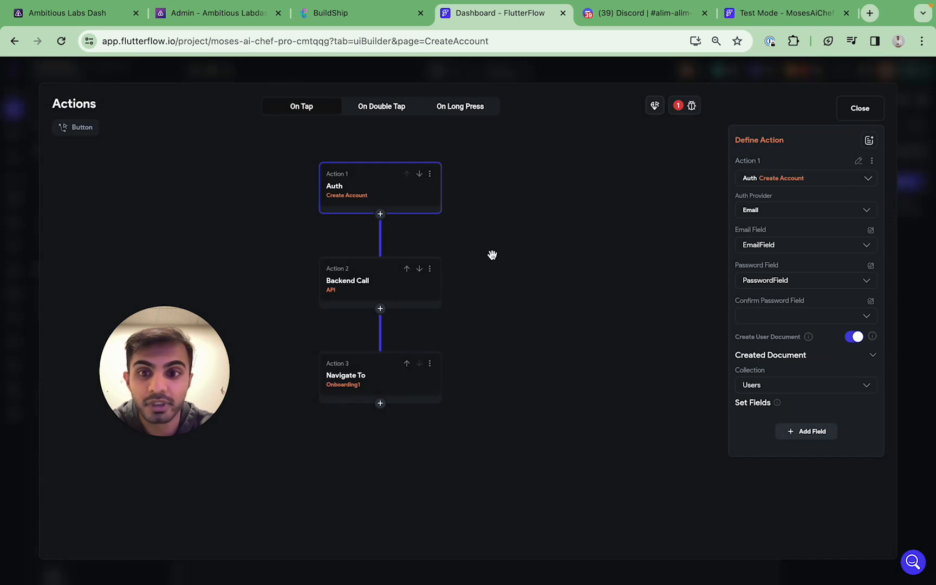
pyautogui.click(393, 287)
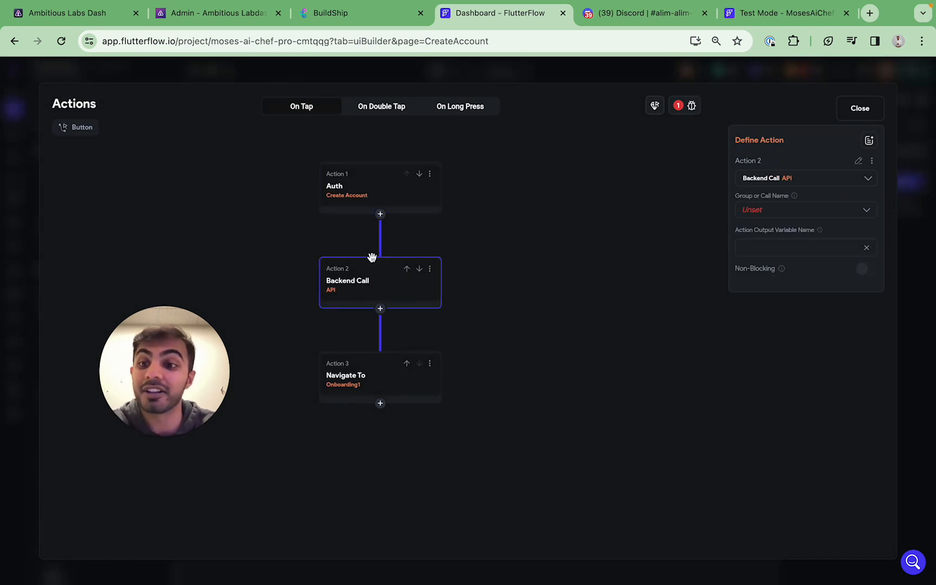
pyautogui.click(803, 211)
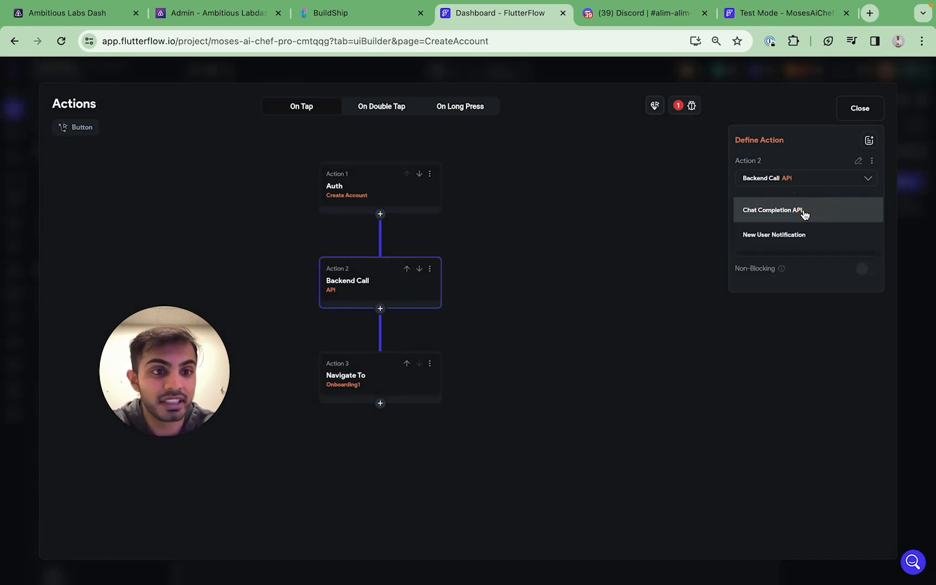
pyautogui.click(802, 232)
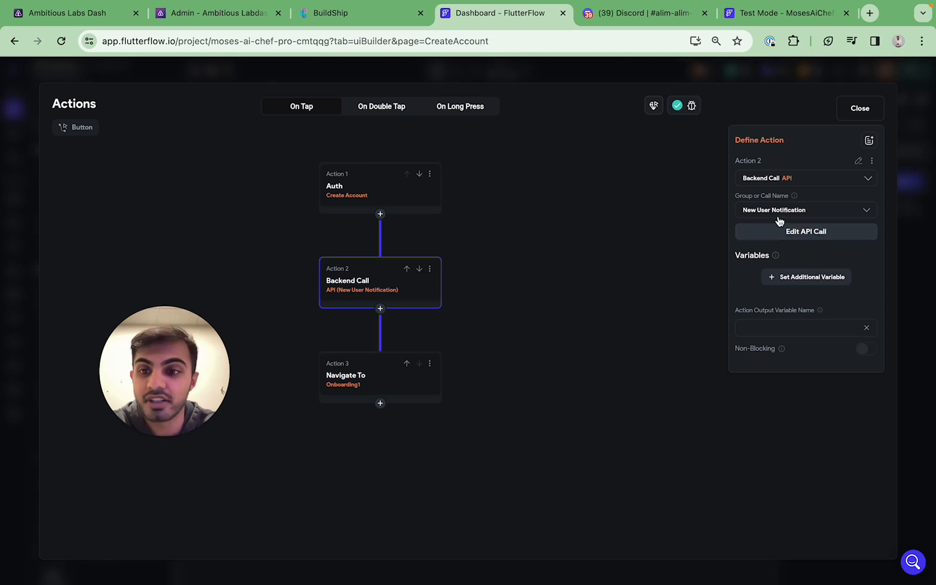
# Add the call variable 'email' with its value taken from the EmailField widget state
pyautogui.click(785, 279)
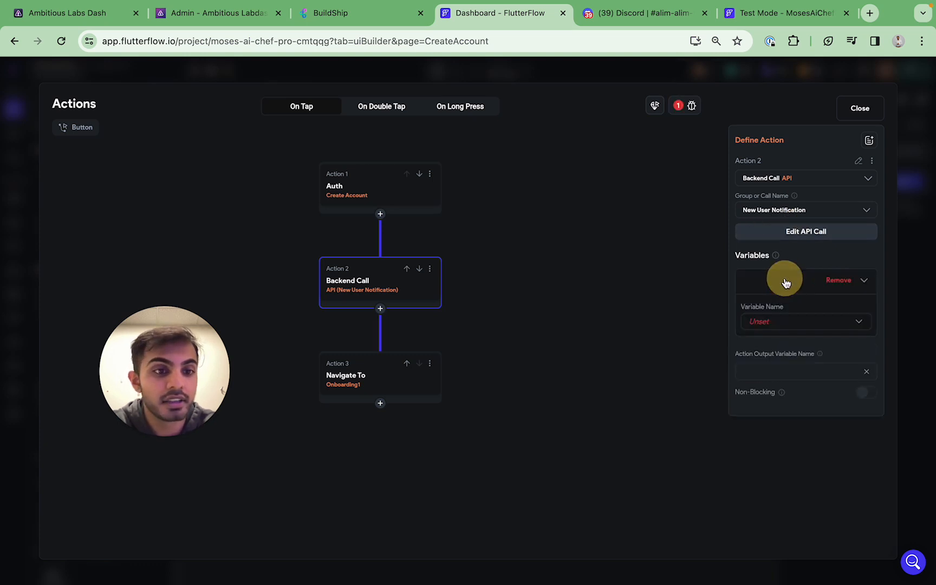
pyautogui.click(799, 316)
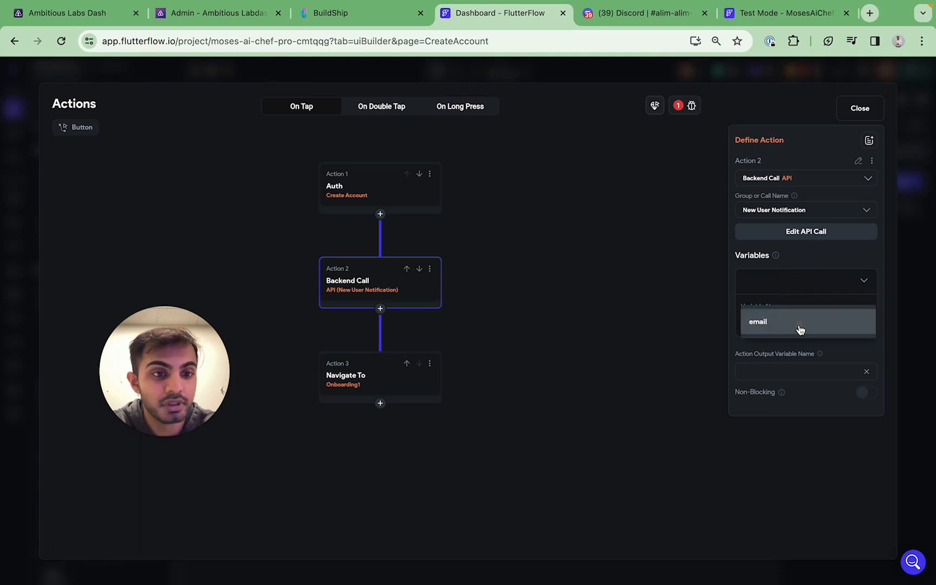
pyautogui.click(800, 328)
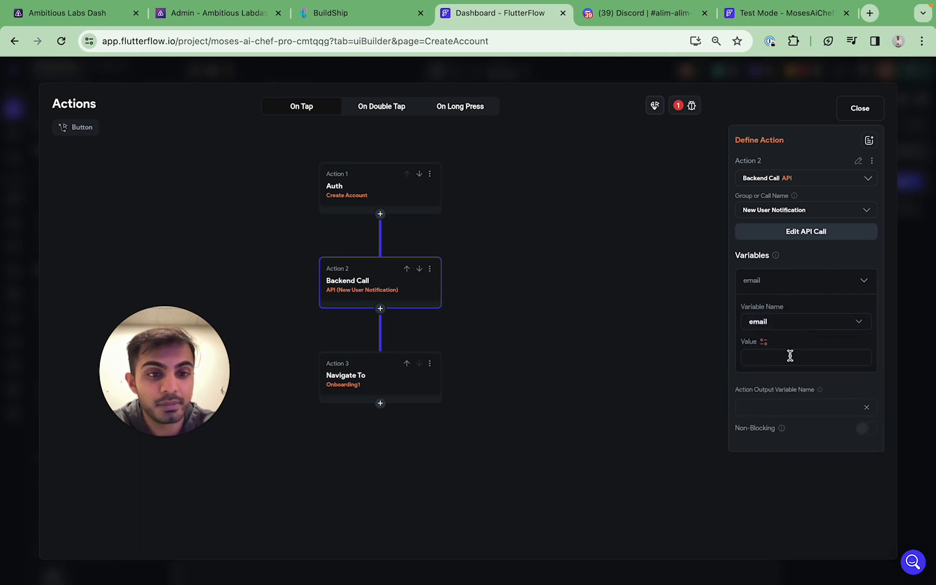
pyautogui.click(764, 343)
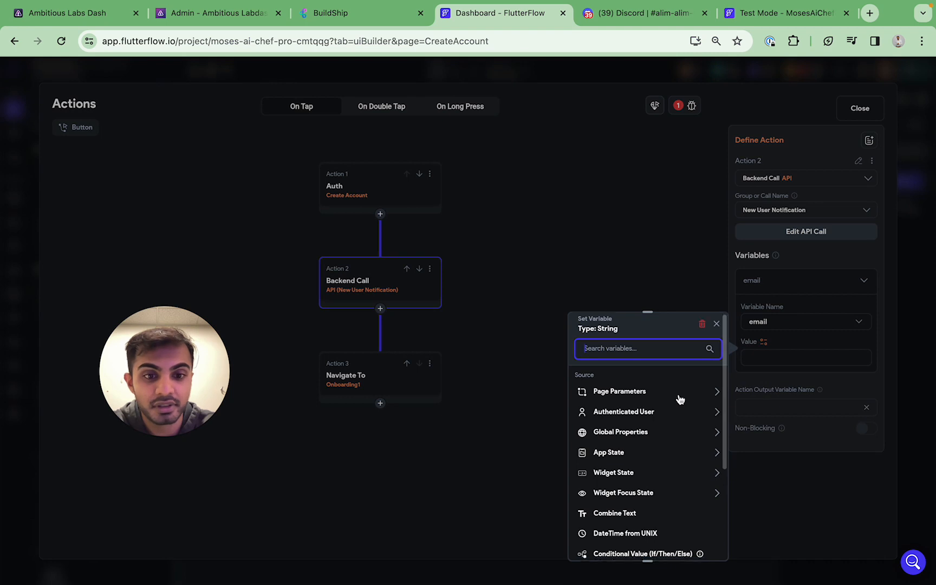
pyautogui.scroll(-2, 680, 400)
pyautogui.scroll(-2, 680, 399)
pyautogui.click(680, 416)
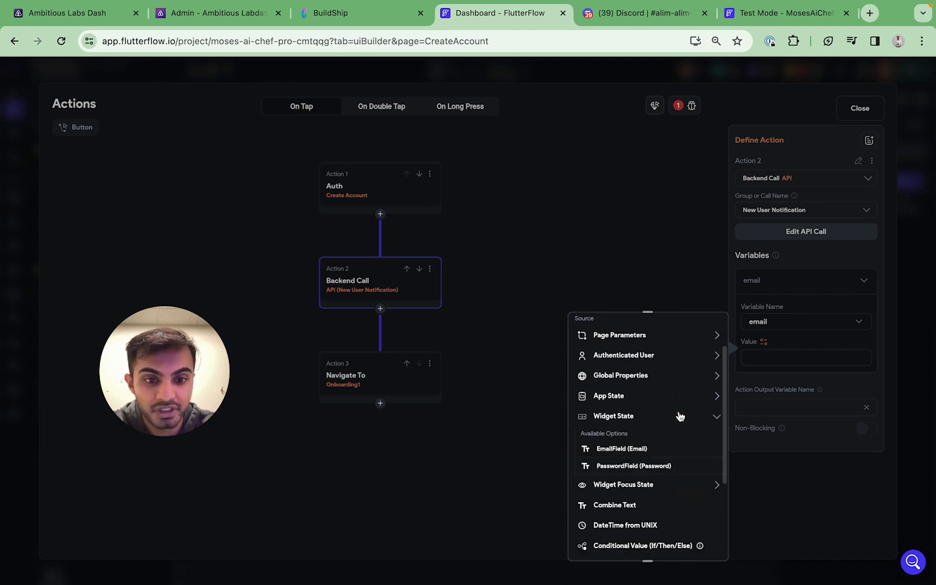
pyautogui.click(631, 450)
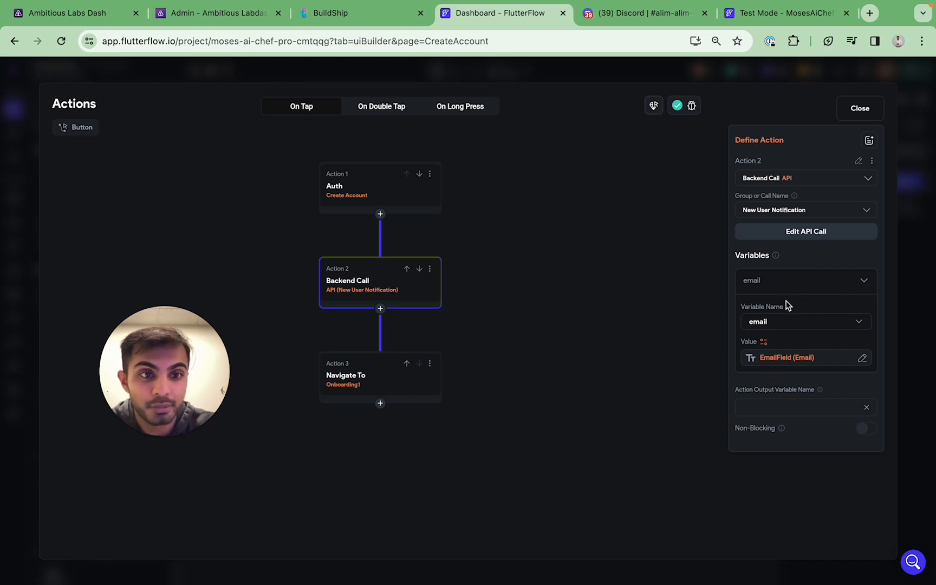
pyautogui.click(860, 107)
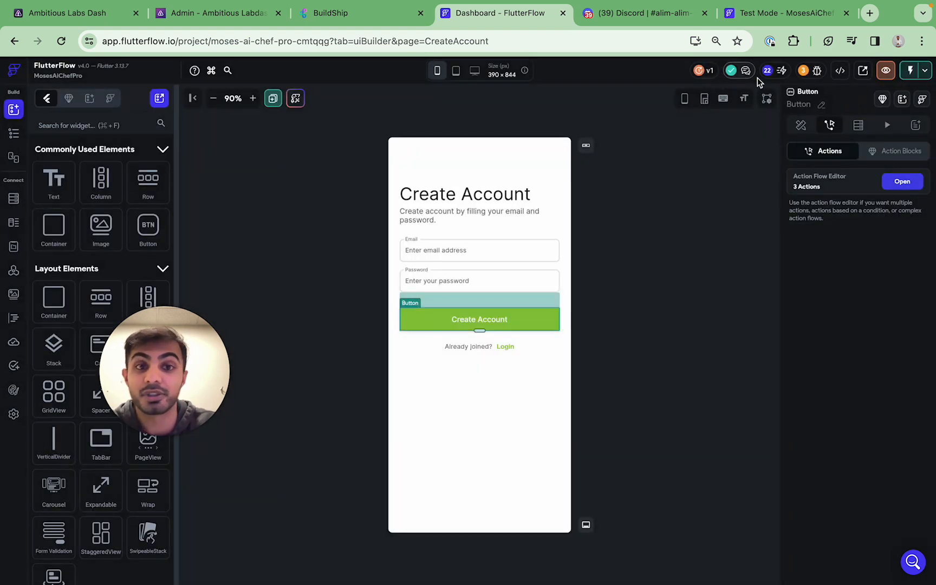
# Move Test Mode beside the Dashboard and instant-reload it to the Welcome to ChefMate screen
pyautogui.click(721, 210)
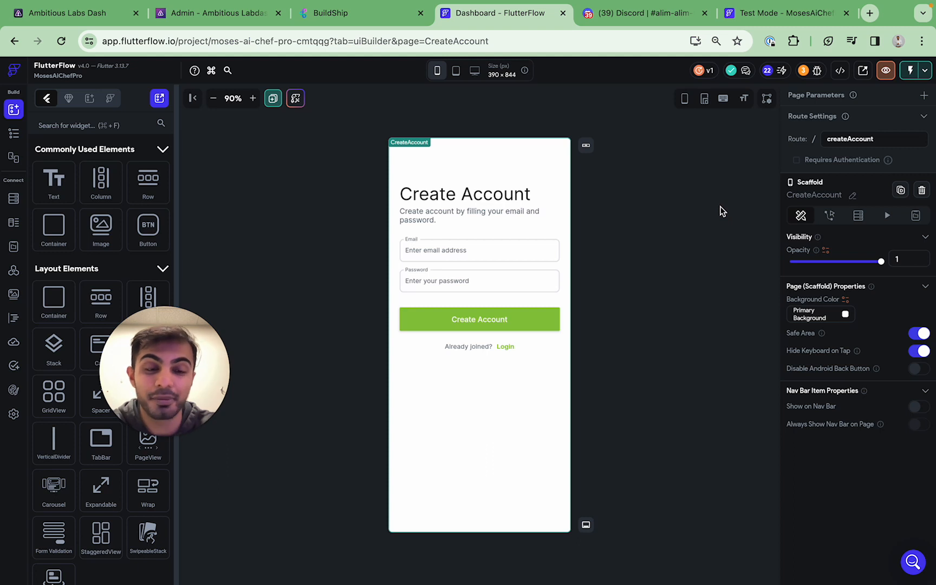
pyautogui.moveTo(786, 12); pyautogui.dragTo(645, 15)
pyautogui.click(889, 76)
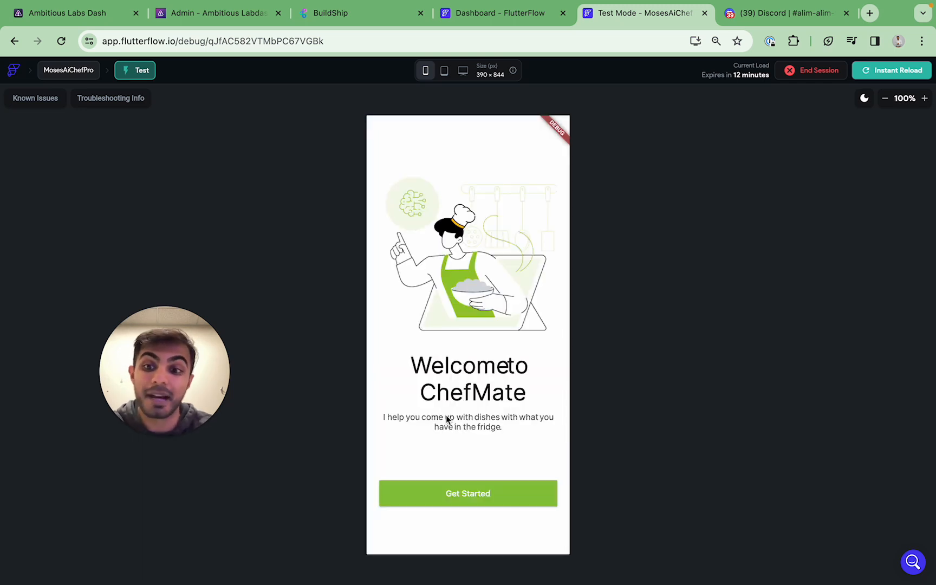
# Sign up a new account in the test preview using a test email address and password
pyautogui.click(480, 495)
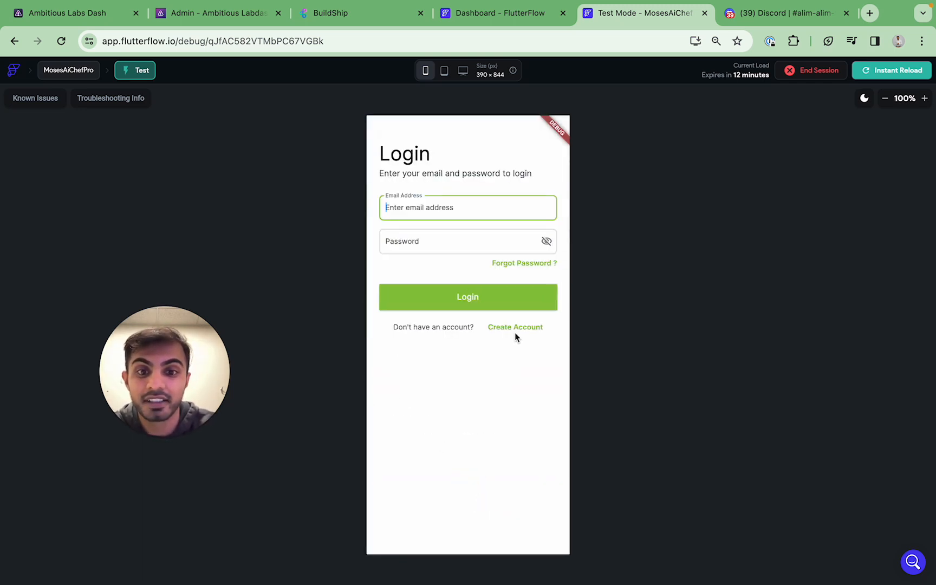
pyautogui.click(515, 329)
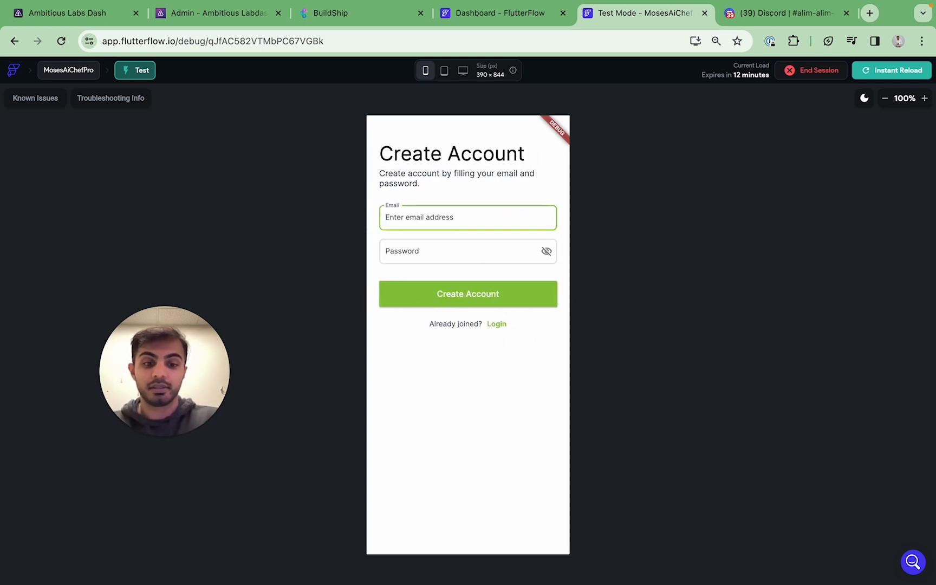
pyautogui.write('alimtes')
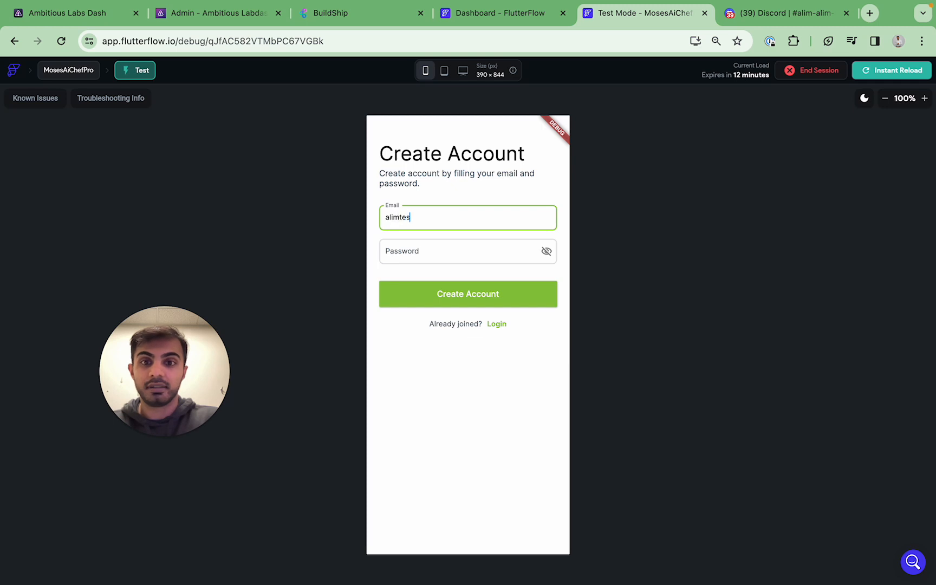
pyautogui.write('t')
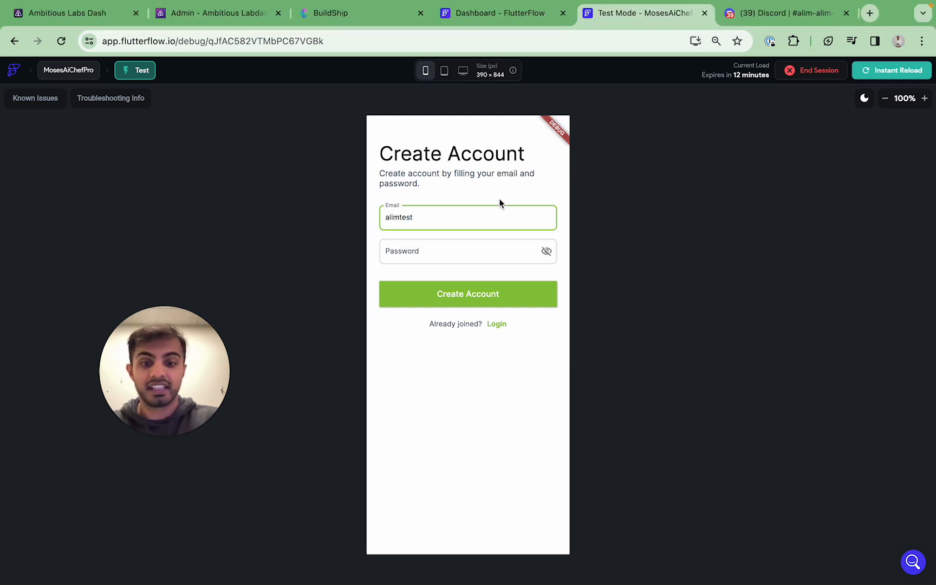
pyautogui.write('814')
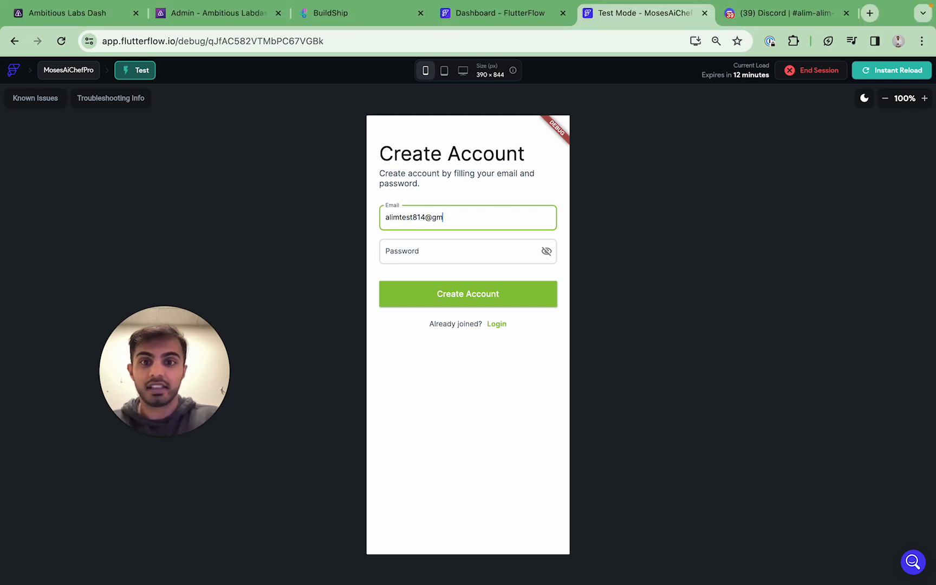
pyautogui.write('@test.com')
pyautogui.press('Tab')
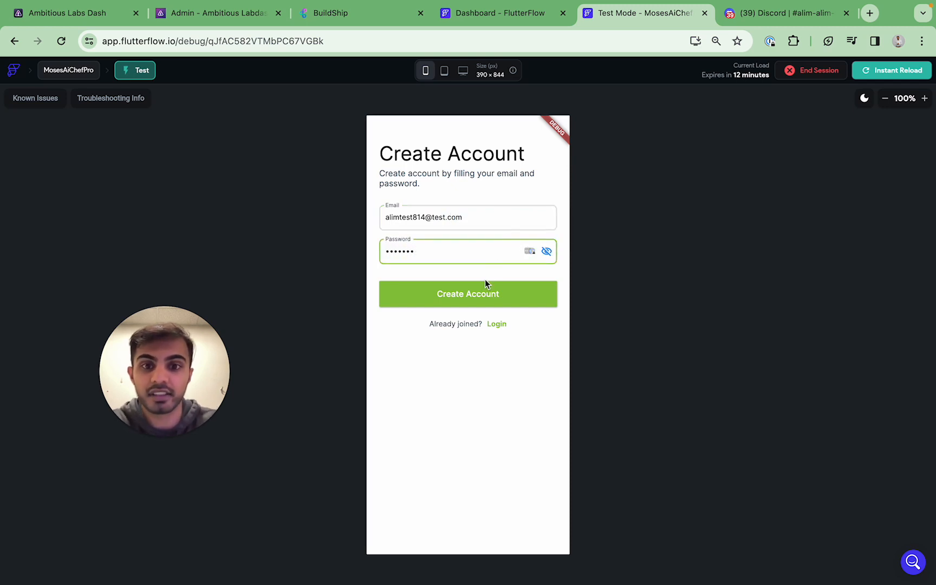
pyautogui.click(485, 294)
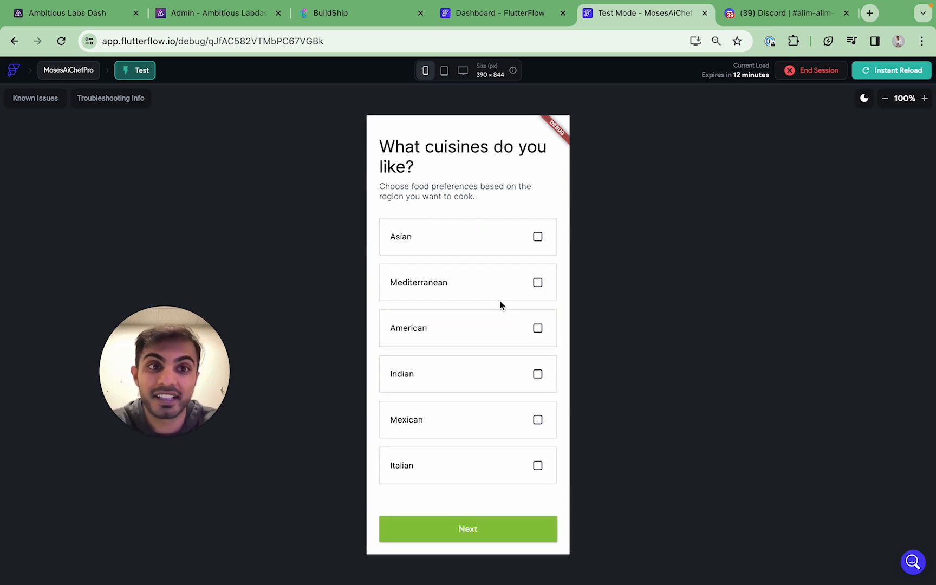
# Verify Discord's newest sign-up message shows the test email, then dismiss BuildShip's Shipped successfully notice
pyautogui.click(786, 13)
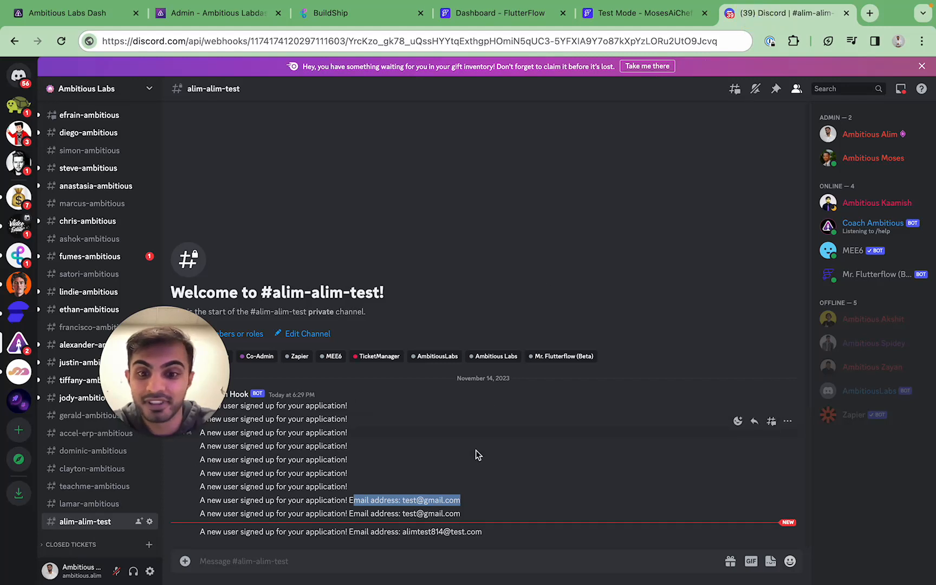
pyautogui.moveTo(481, 532); pyautogui.dragTo(206, 532)
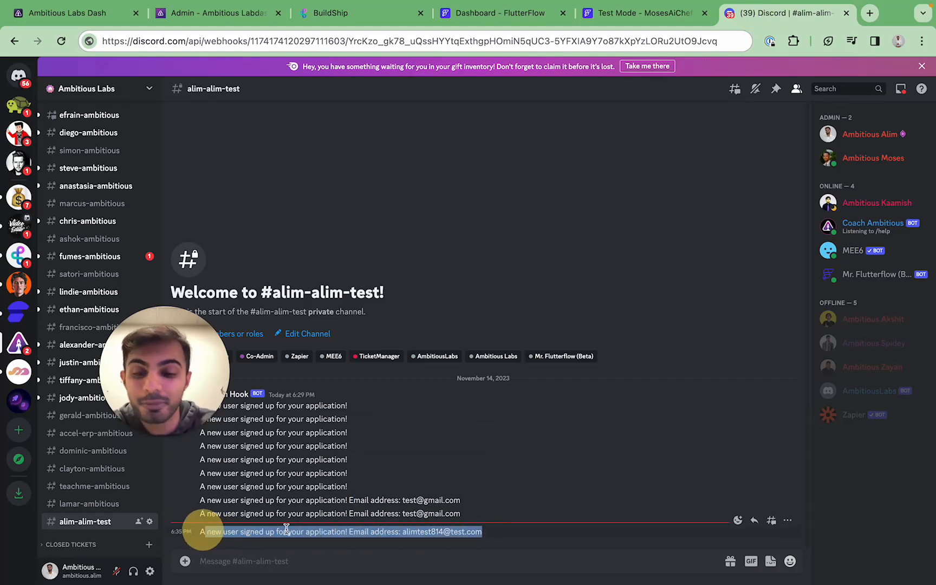
pyautogui.click(401, 530)
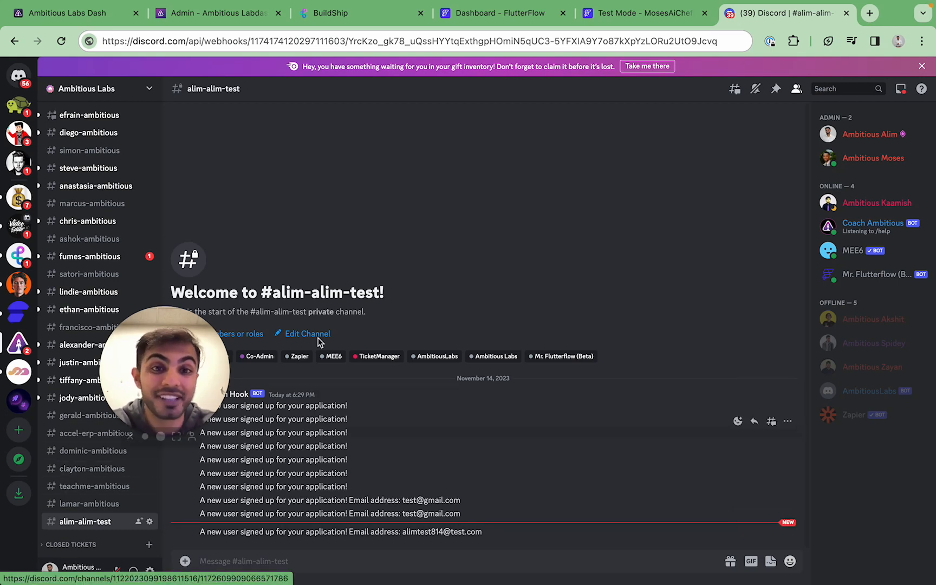
pyautogui.click(321, 15)
pyautogui.click(408, 234)
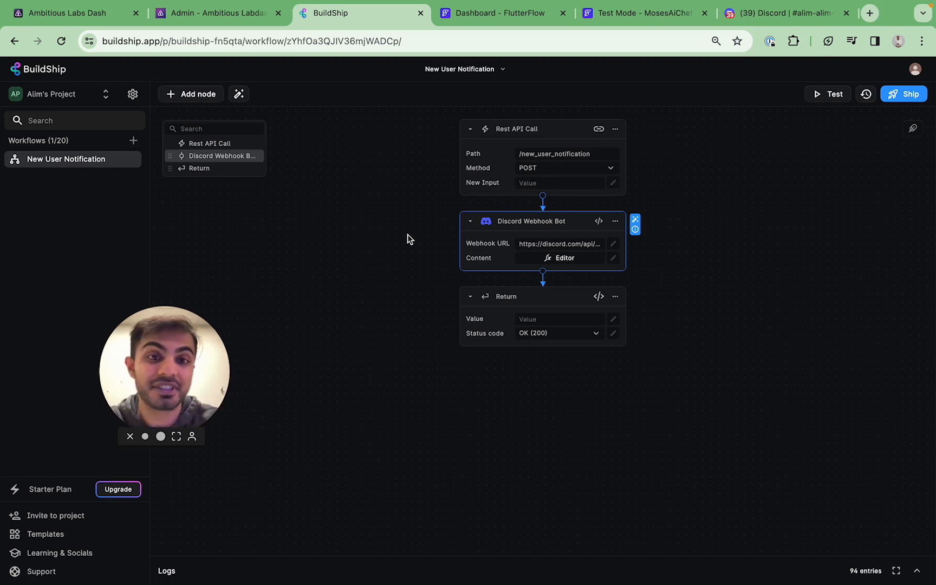
pyautogui.click(407, 234)
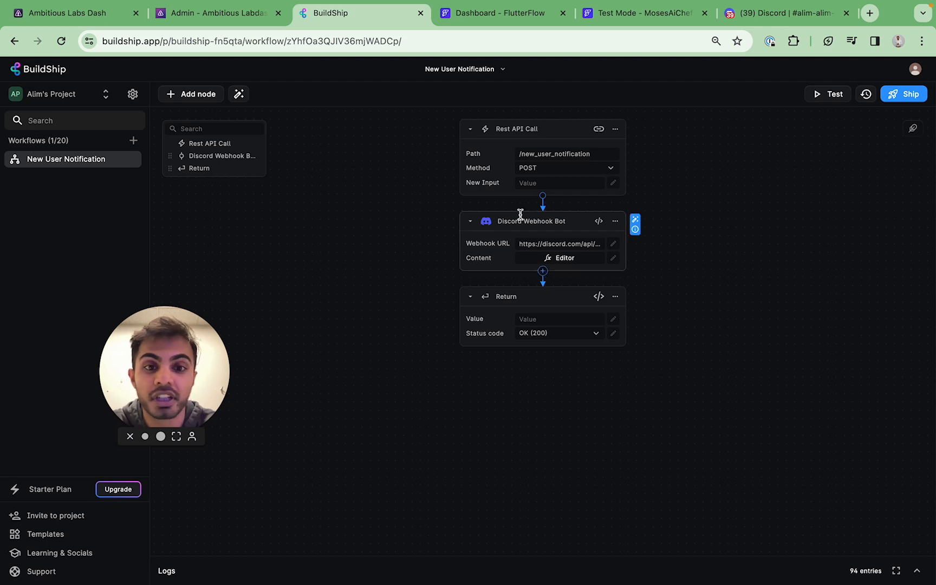
pyautogui.click(542, 272)
pyautogui.scroll(-5, 501, 339)
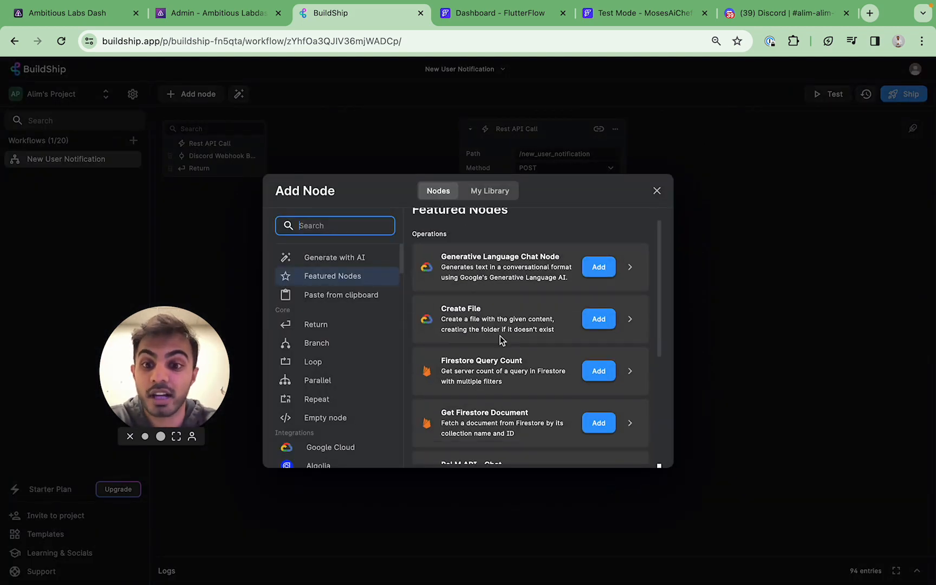
pyautogui.scroll(-10, 339, 343)
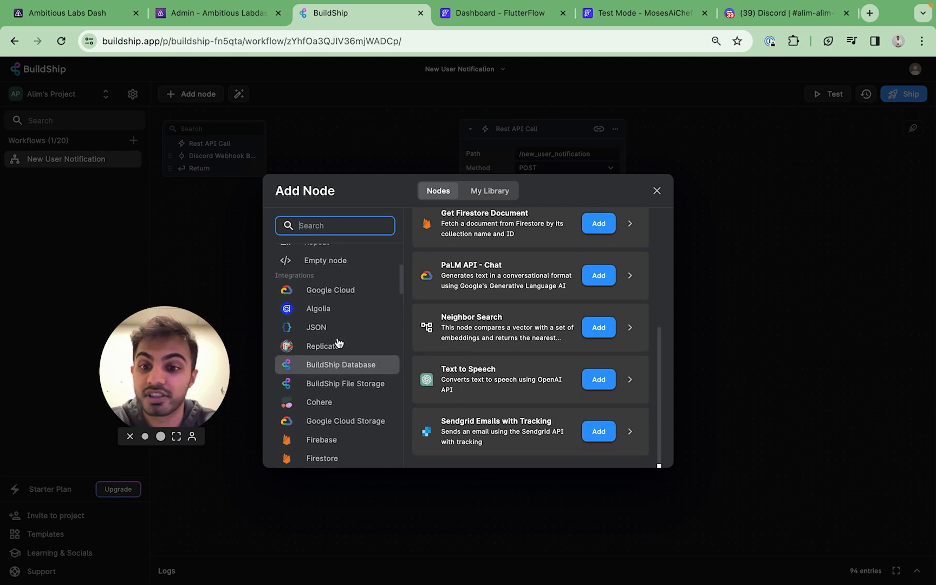
pyautogui.scroll(10, 337, 342)
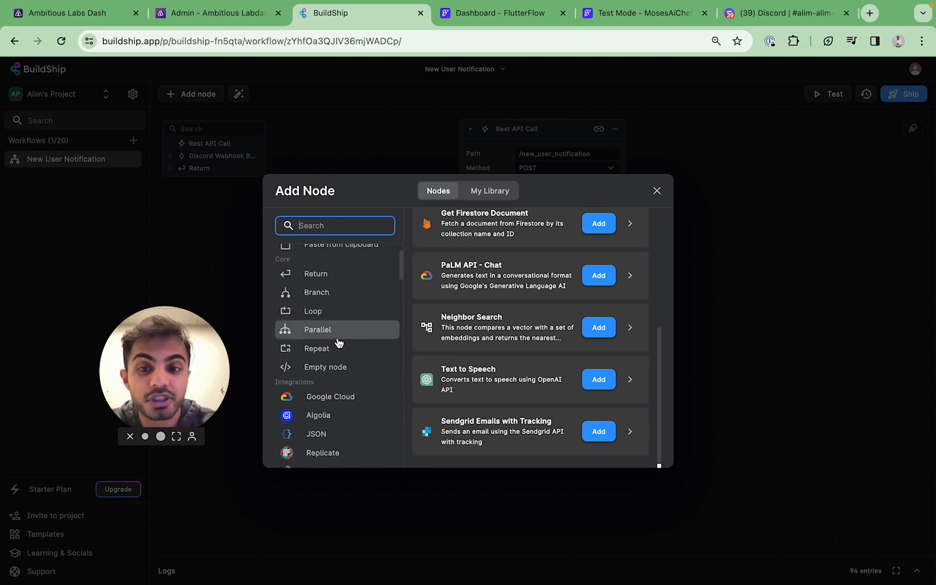
pyautogui.click(737, 259)
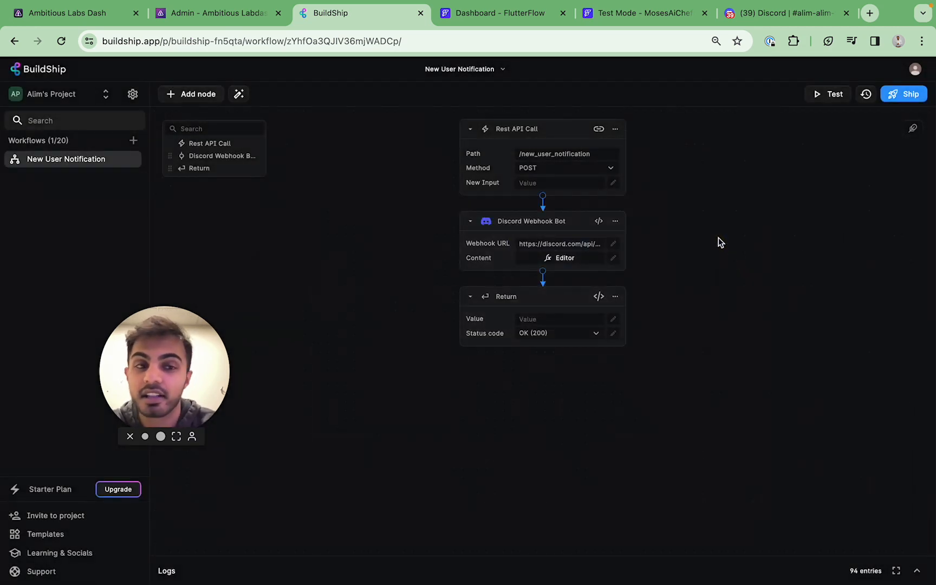